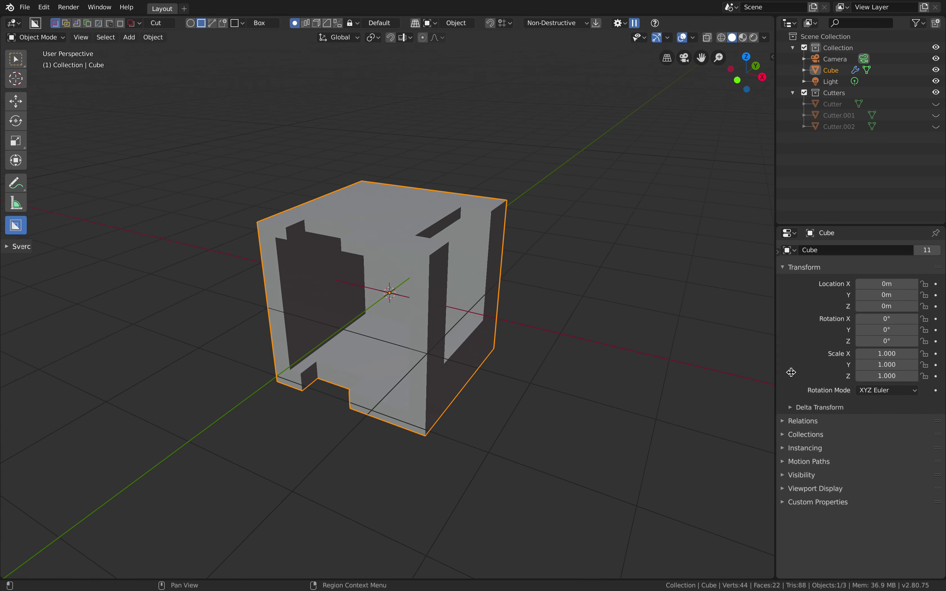
- Show the cube's modifier stack in a wider properties area and expand its first two Boolean modifiers for inspection
left_click(786, 373)
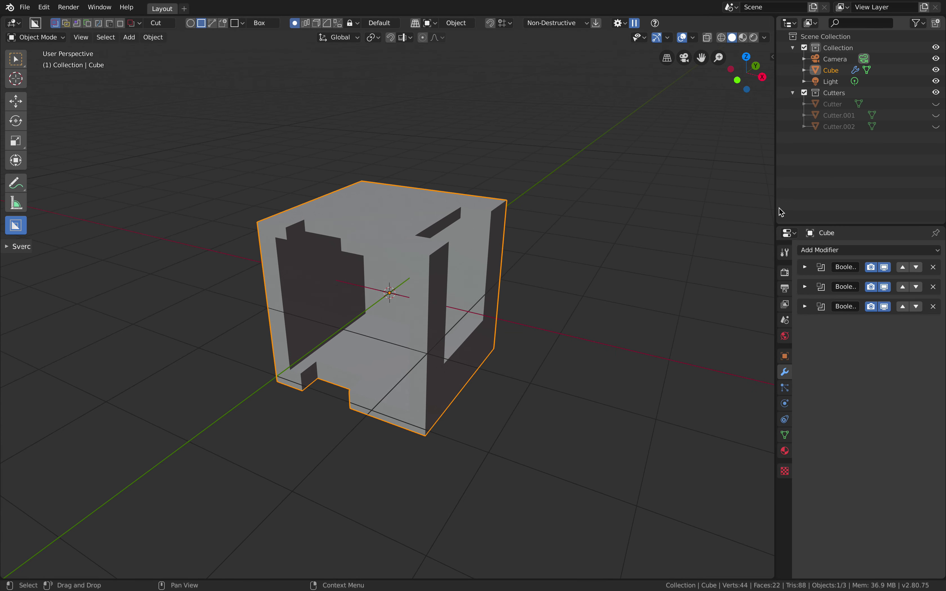
left_click_drag(776, 206, 757, 206)
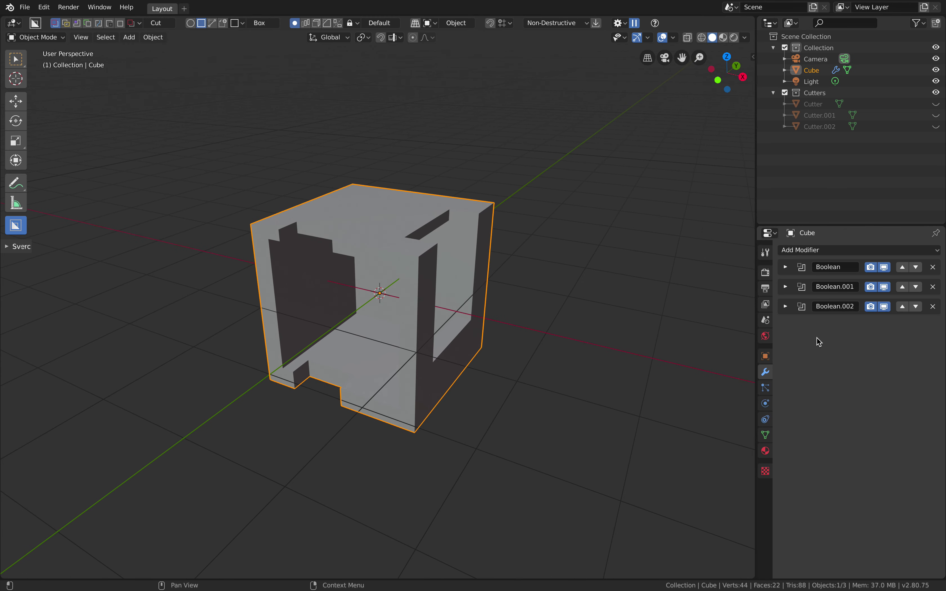
left_click(786, 267)
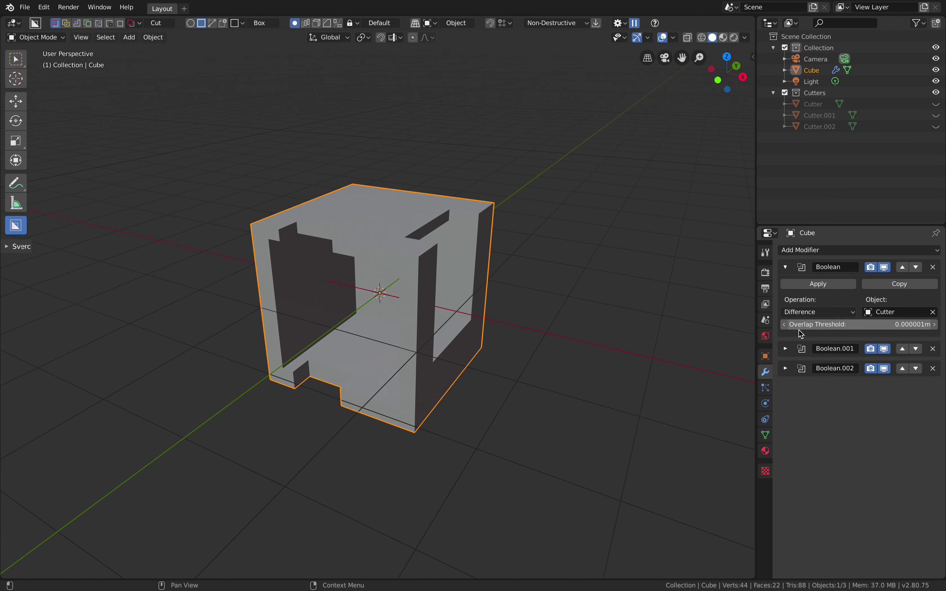
left_click(785, 348)
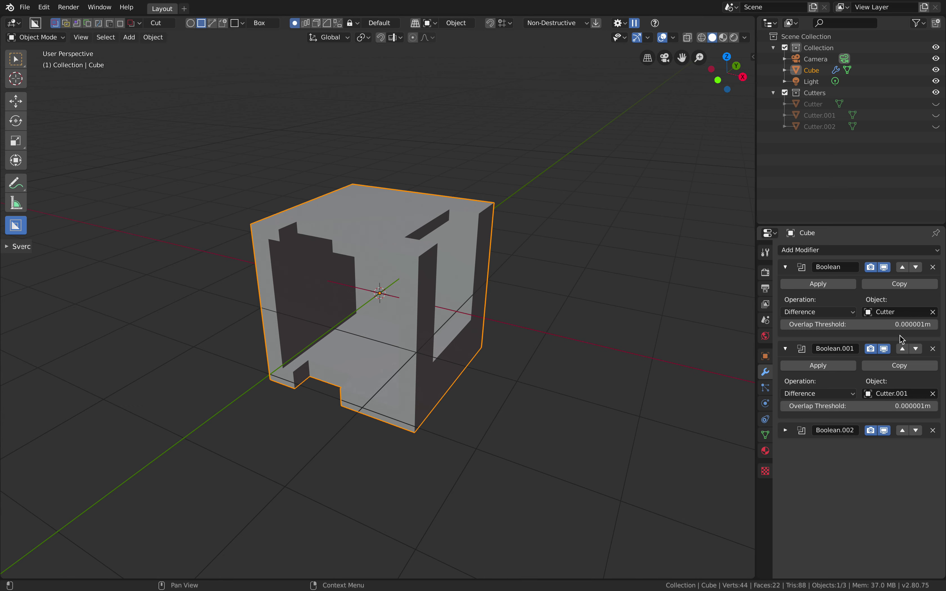
scroll(489, 196, "up", 3)
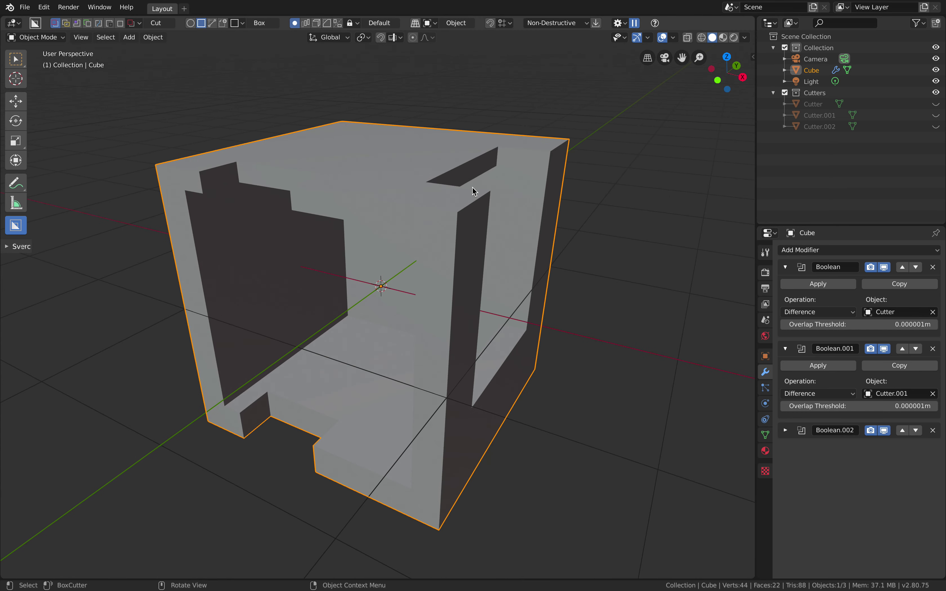
scroll(489, 192, "down", 2)
- Unhide the three cutter objects Cutter, Cutter.001 and Cutter.002
left_click(936, 103)
left_click(936, 115)
left_click(937, 126)
middle_click_drag(579, 254, 426, 254)
- Select the object Cutter and examine its viewport display settings and its position around the cube
left_click(518, 194)
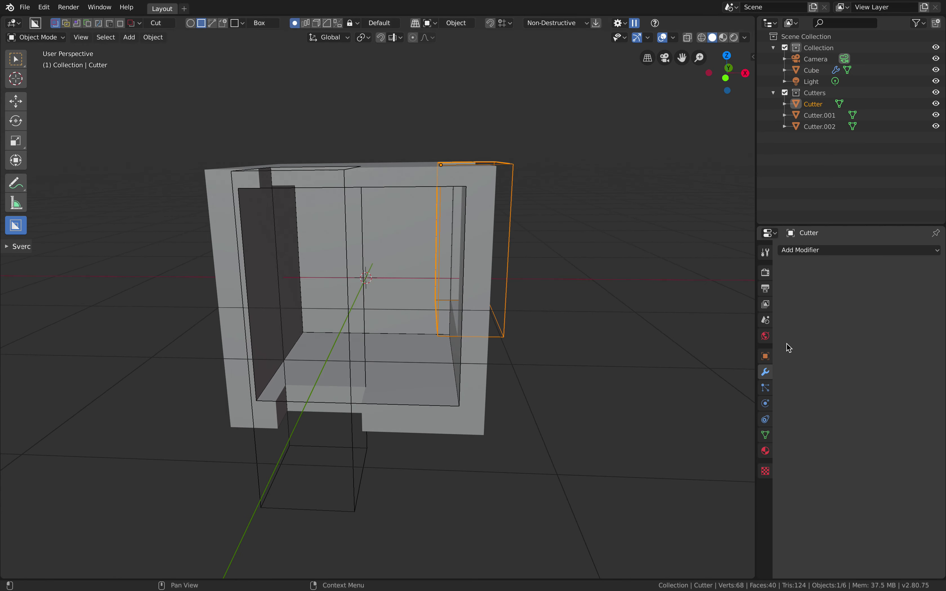
left_click(766, 356)
middle_click_drag(711, 362, 653, 364)
left_click(798, 489)
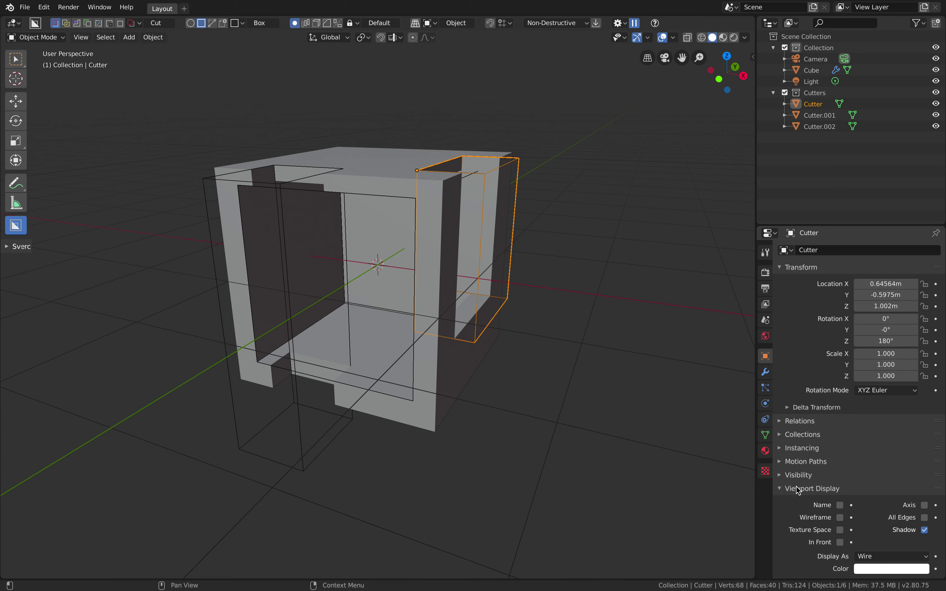
scroll(799, 491, "down", 2)
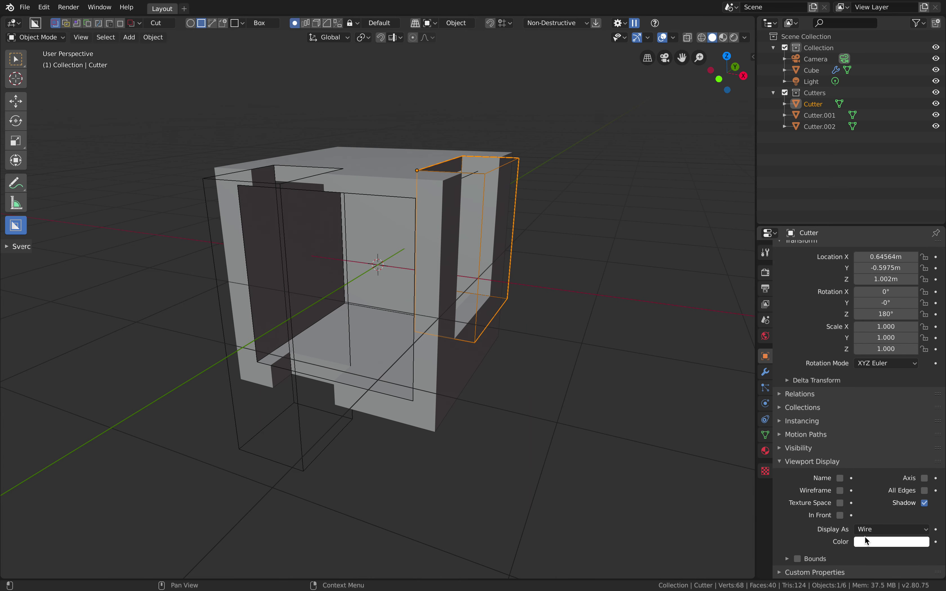
middle_click_drag(504, 250, 390, 274)
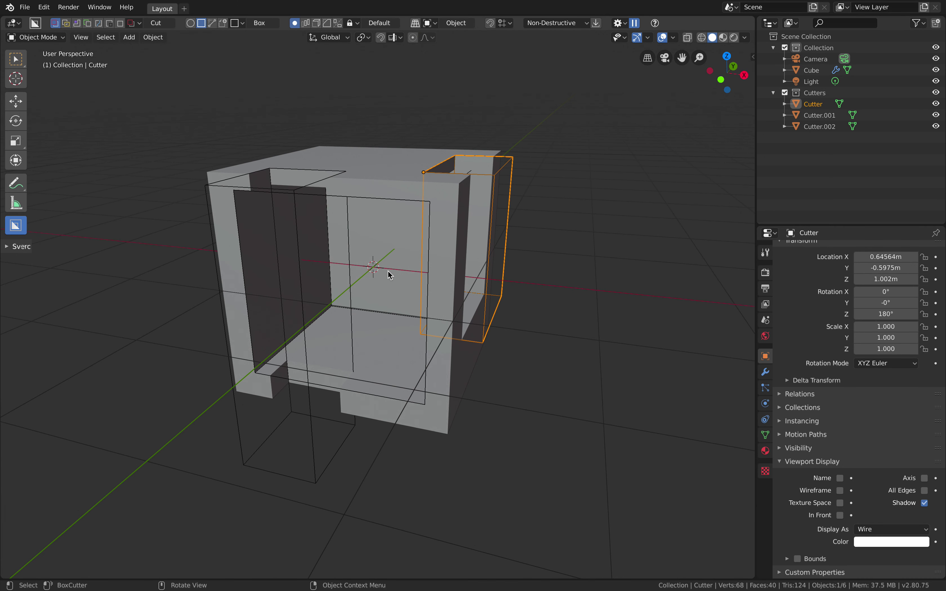
middle_click_drag(368, 240, 452, 224)
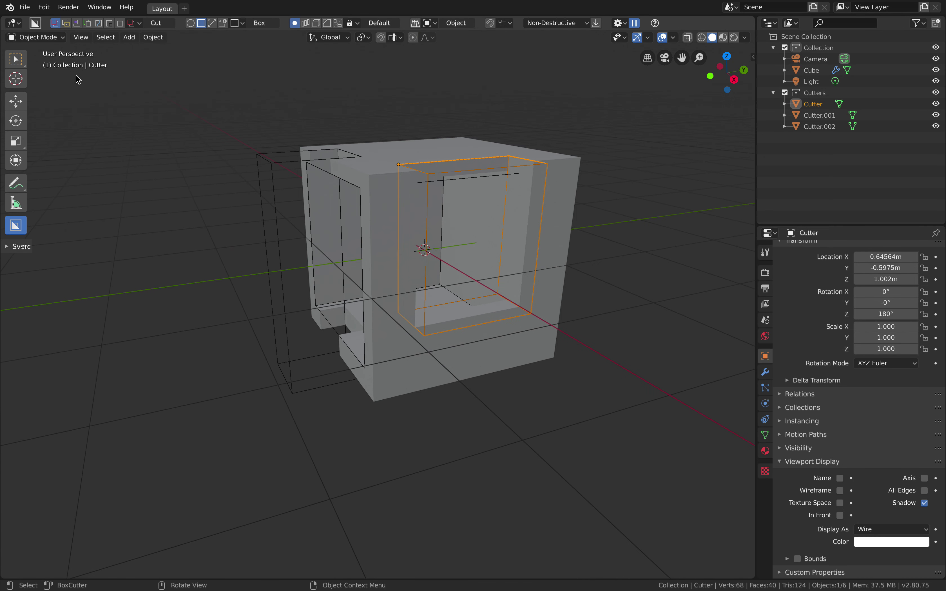
- Start a new file and discard the unsaved changes
left_click(24, 7)
mouse_move(29, 17)
left_click(136, 17)
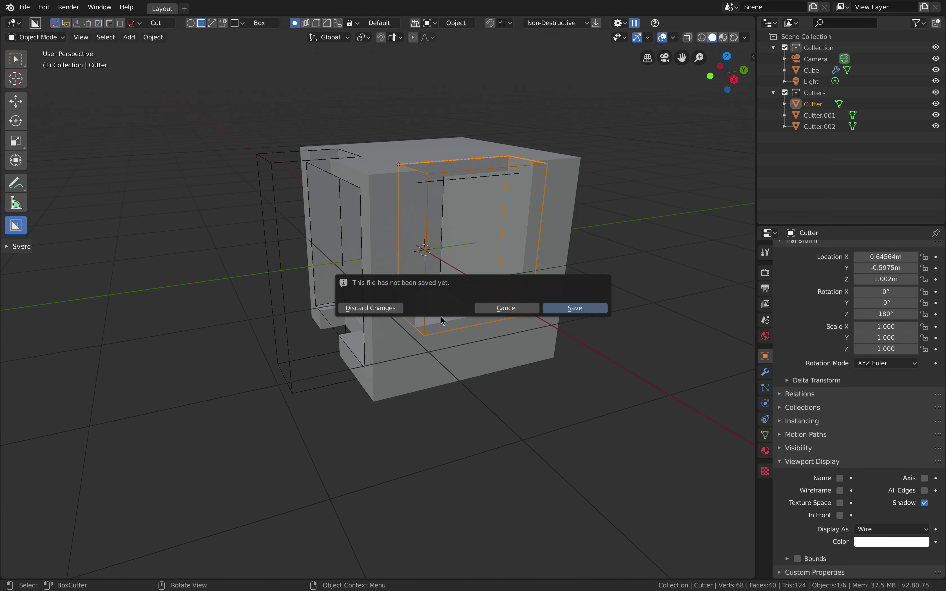
left_click(386, 311)
- Split the 3D viewport horizontally, turn the upper area into a Sverchok node editor and create a new node tree
middle_click_drag(436, 295, 556, 222)
left_click_drag(772, 25, 508, 283)
left_click(14, 25)
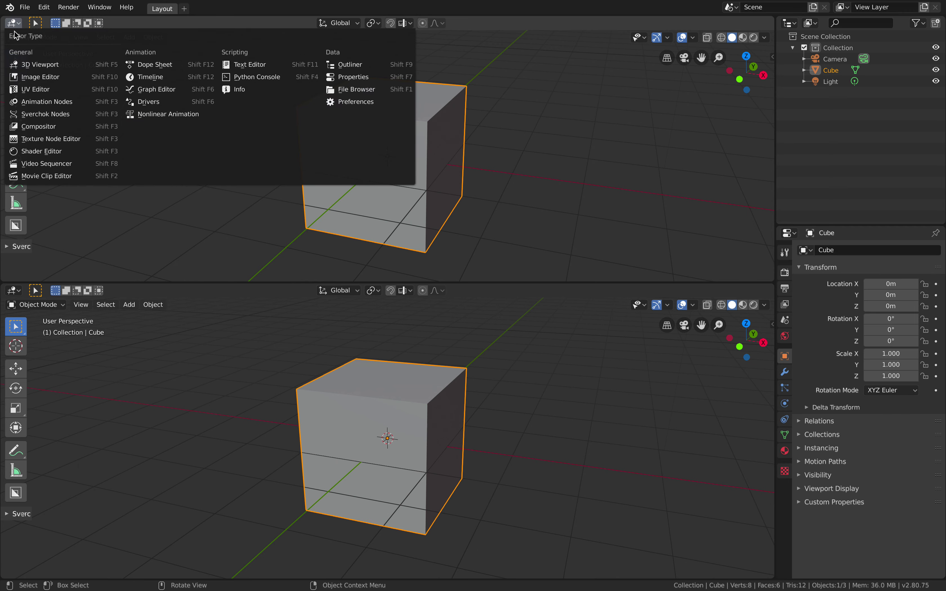
left_click(39, 116)
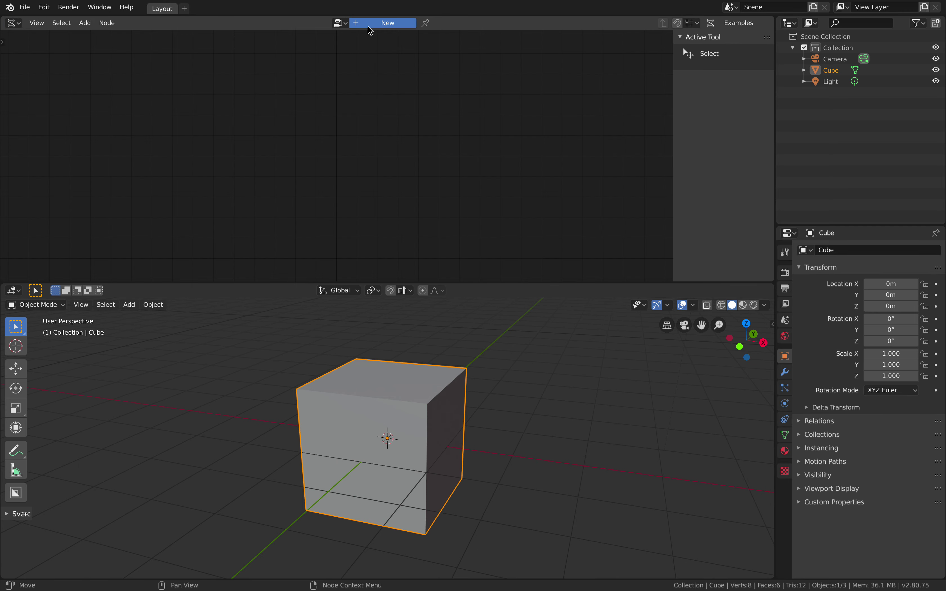
left_click(360, 22)
- Delete all default objects from the scene
middle_click_drag(432, 363, 401, 363)
key("a")
key("x")
left_click(402, 364)
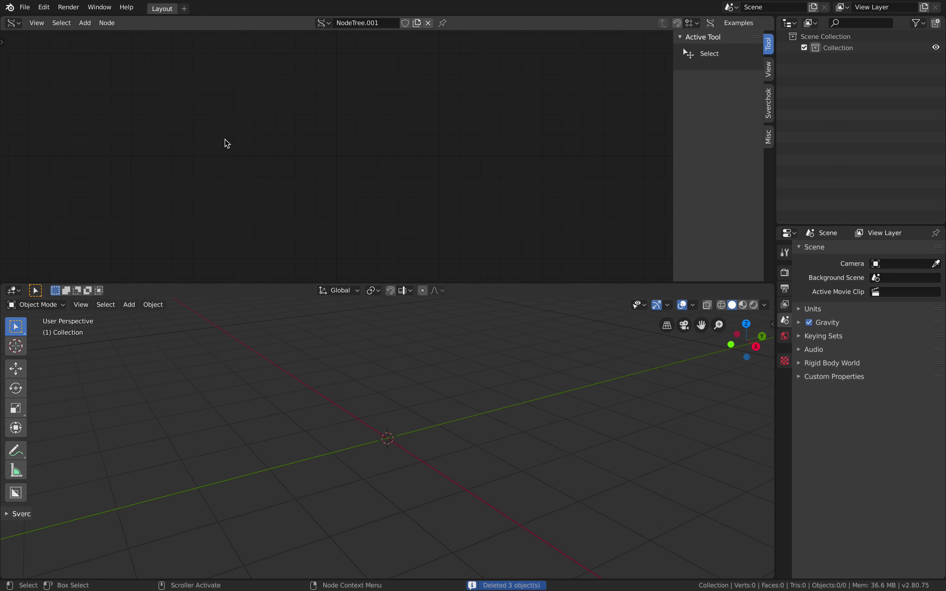
- Add a Box generator node to the Sverchok node tree
key("shift+a")
mouse_move(226, 140)
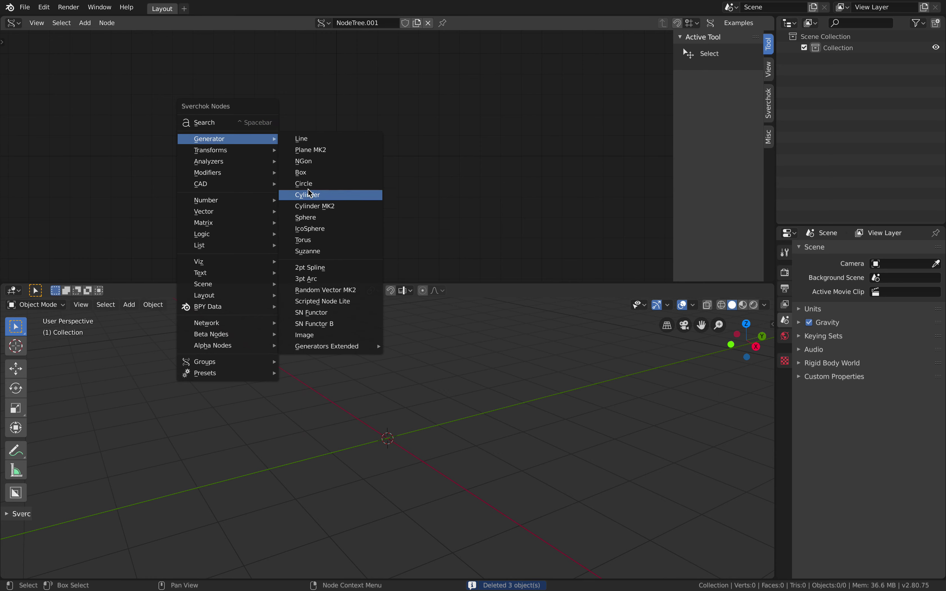
left_click(304, 172)
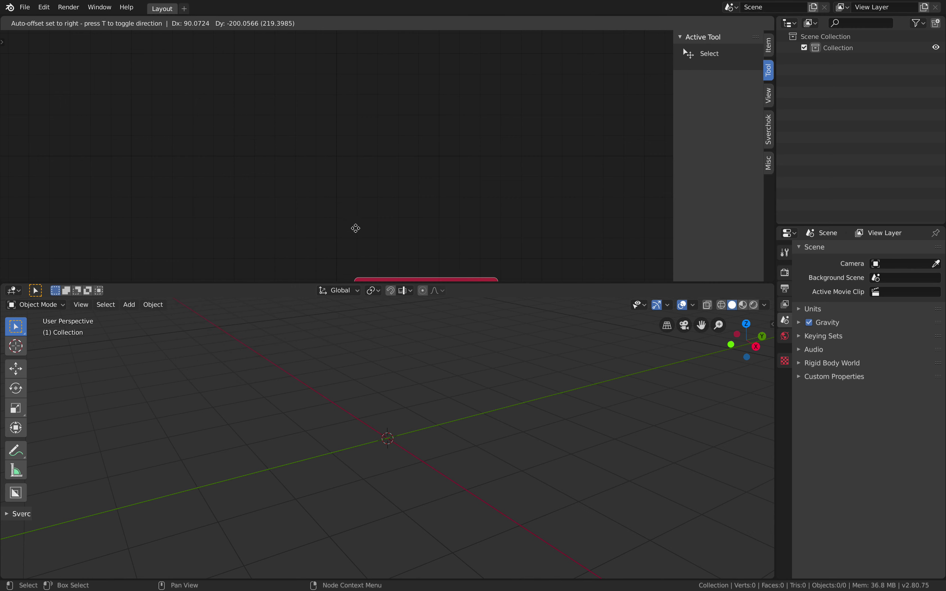
left_click(196, 87)
scroll(195, 87, "down", 1)
- Add a Viewer BMesh node beside the Box node by searching for "bm"
key("shift+a")
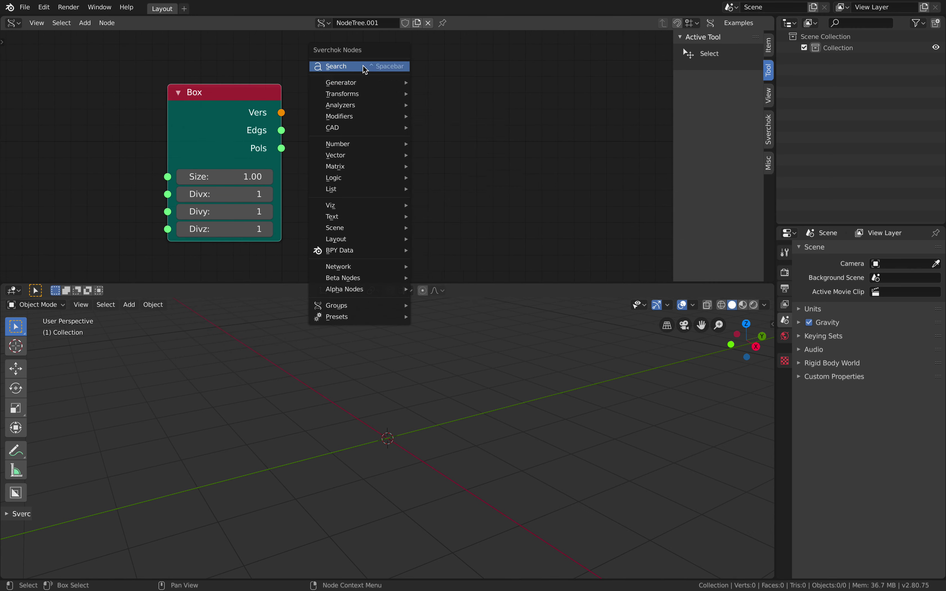
left_click(362, 66)
type("bm")
key("Return")
left_click(345, 70)
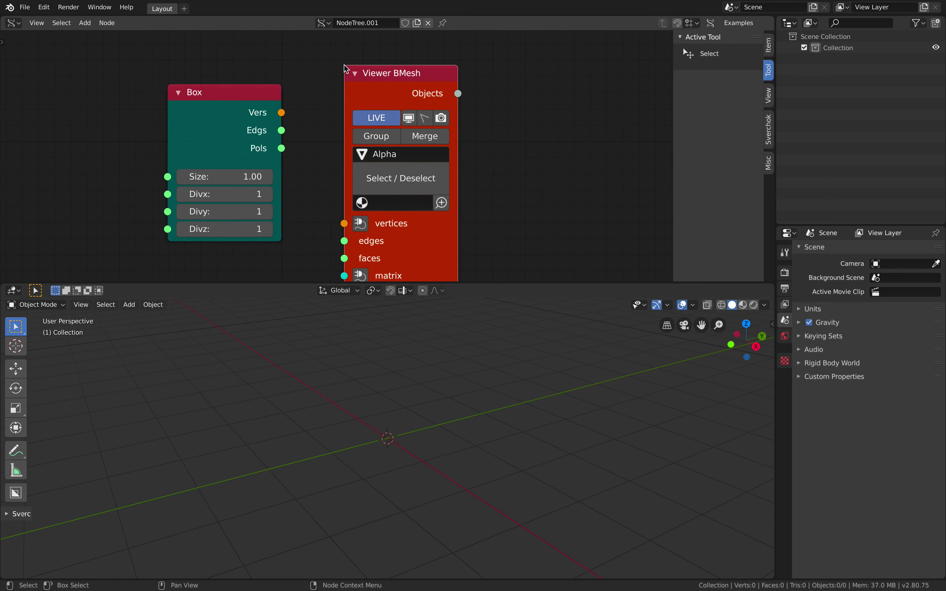
- Link the Box node's Vers and Pols outputs to the Viewer BMesh node's vertices and faces inputs
scroll(336, 145, "down", 2)
middle_click_drag(331, 132, 354, 121)
left_click_drag(314, 107, 367, 202)
left_click_drag(313, 138, 367, 232)
left_click_drag(430, 202, 456, 154)
- Set the Box node's size to 1.24 and move the node farther from the viewer node
middle_click_drag(416, 416, 404, 334)
mouse_move(280, 161)
left_mouse_down()
mouse_move(297, 162)
mouse_move(281, 162)
left_mouse_up()
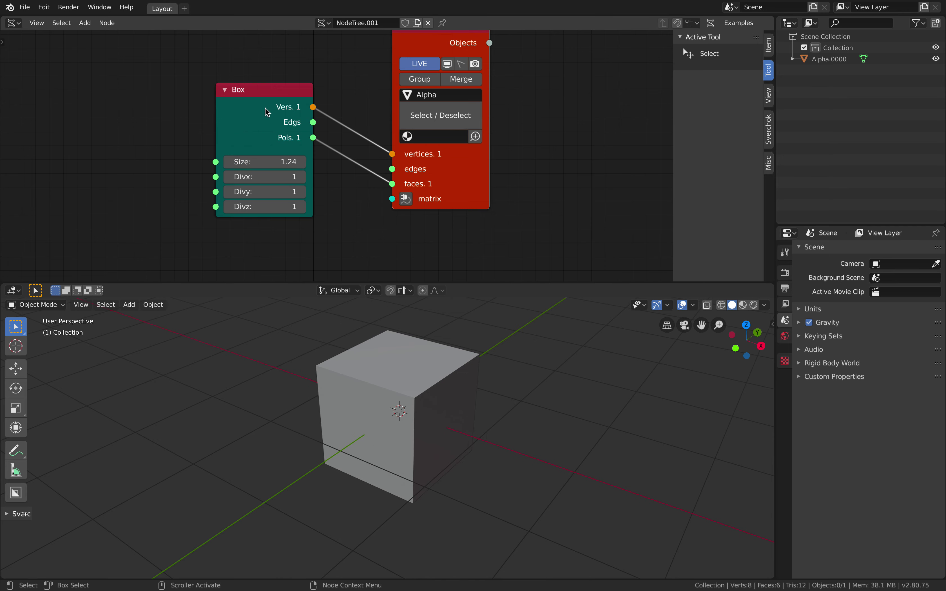
left_click_drag(268, 112, 217, 114)
- Save the file as boolean_nodes_001.blend on the Desktop
left_click(25, 7)
left_click(57, 90)
left_click(161, 51)
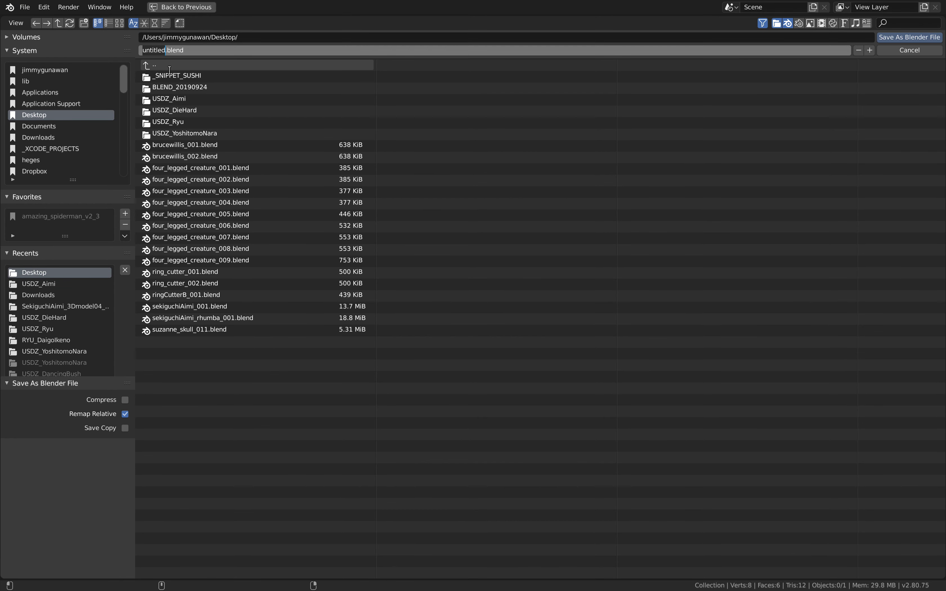
type("boolean_nodes_001")
key("Return")
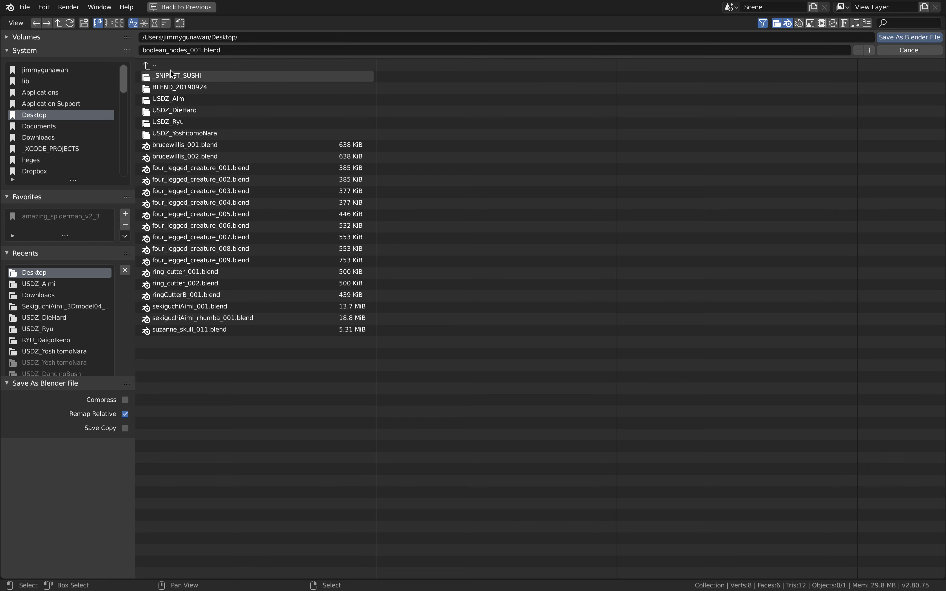
left_click(883, 39)
- Hide the node editor's sidebar and spread the Box and Viewer BMesh nodes far apart
key("n")
middle_click_drag(495, 130, 479, 140)
left_click_drag(246, 120, 138, 122)
left_click_drag(453, 171, 525, 164)
left_click_drag(172, 125, 208, 133)
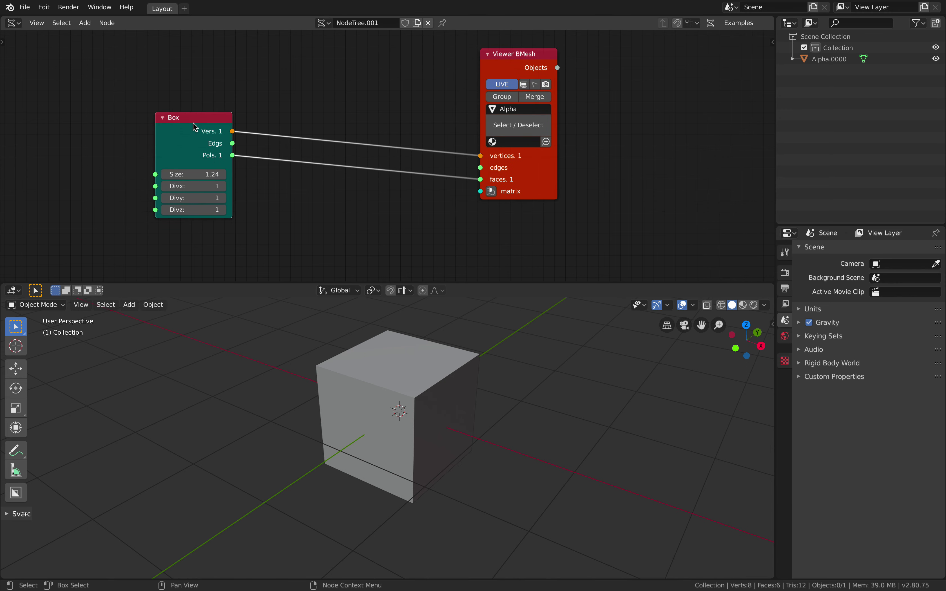
left_click_drag(578, 169, 621, 184)
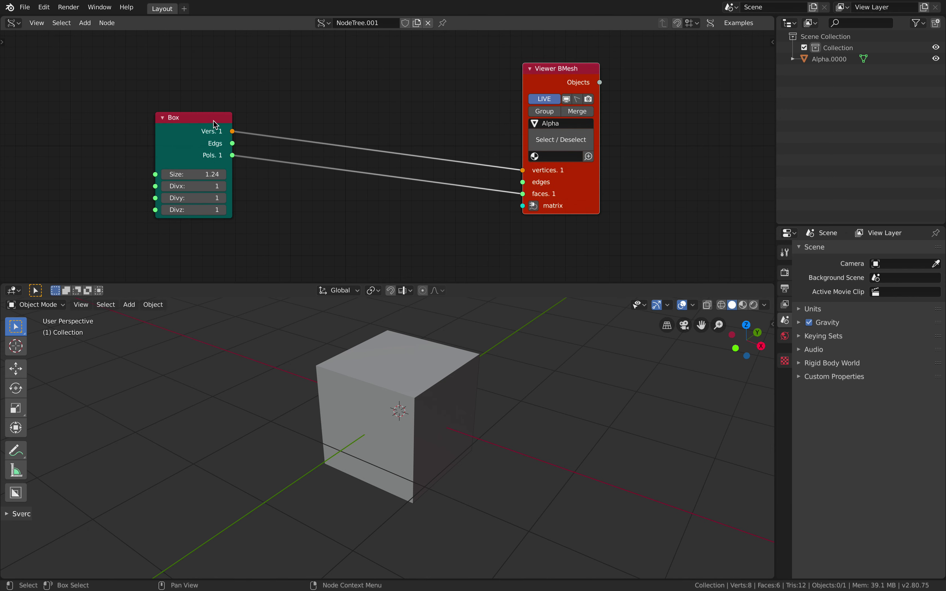
left_click_drag(215, 122, 209, 126)
- Insert a Matrix Apply (verts) node on the vertices link between the Box and Viewer BMesh nodes
key("shift+a")
left_click(320, 121)
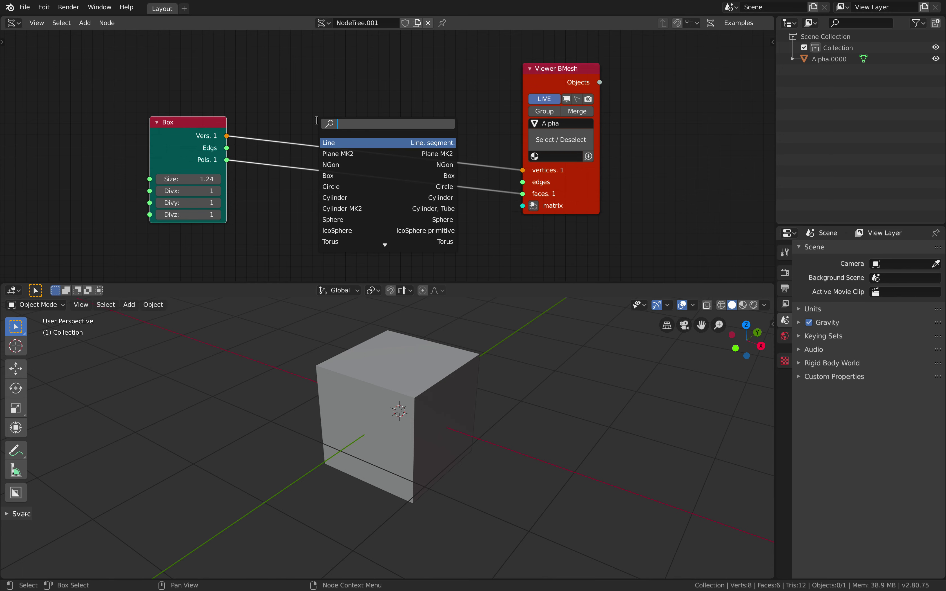
type("appl")
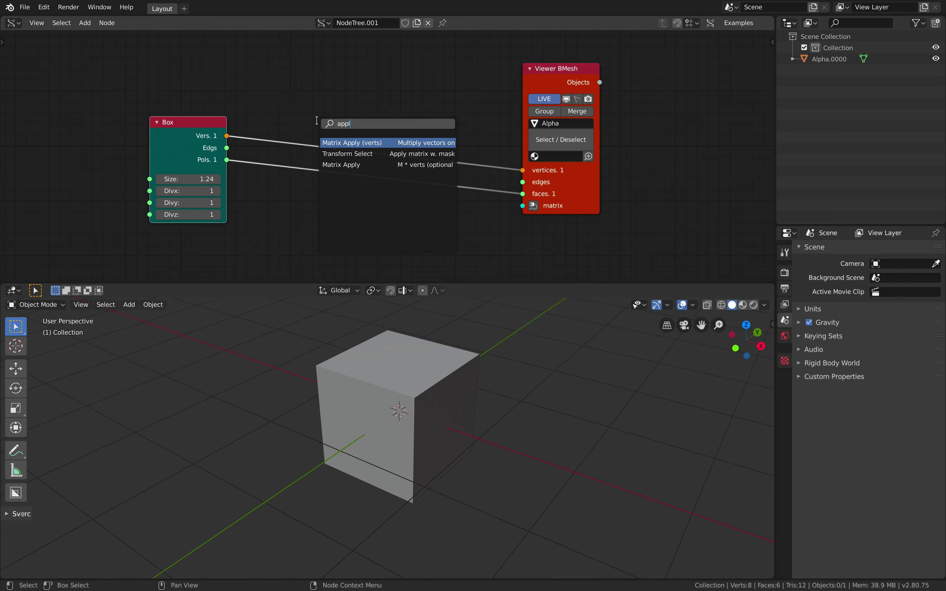
key("Return")
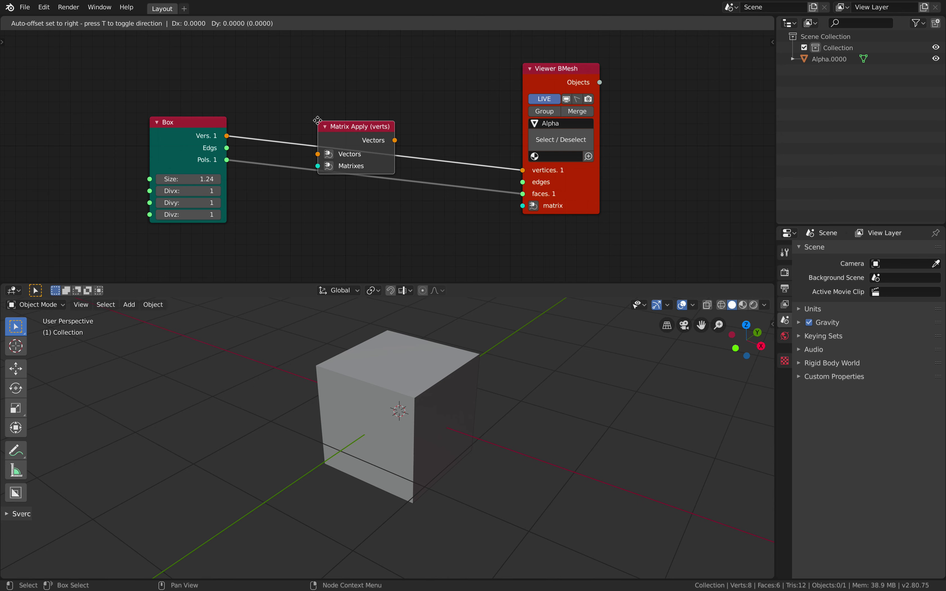
left_click(328, 110)
- Add a Matrix in node linked to the Matrixes input of Matrix Apply and arrange it above the Box node
left_click_drag(343, 118, 349, 98)
left_click(347, 134)
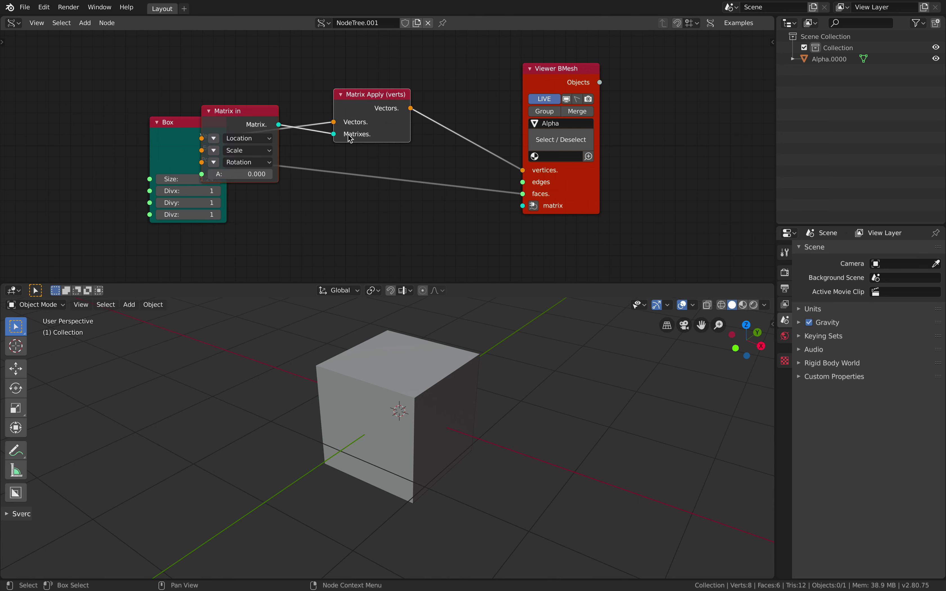
left_click_drag(233, 124, 225, 58)
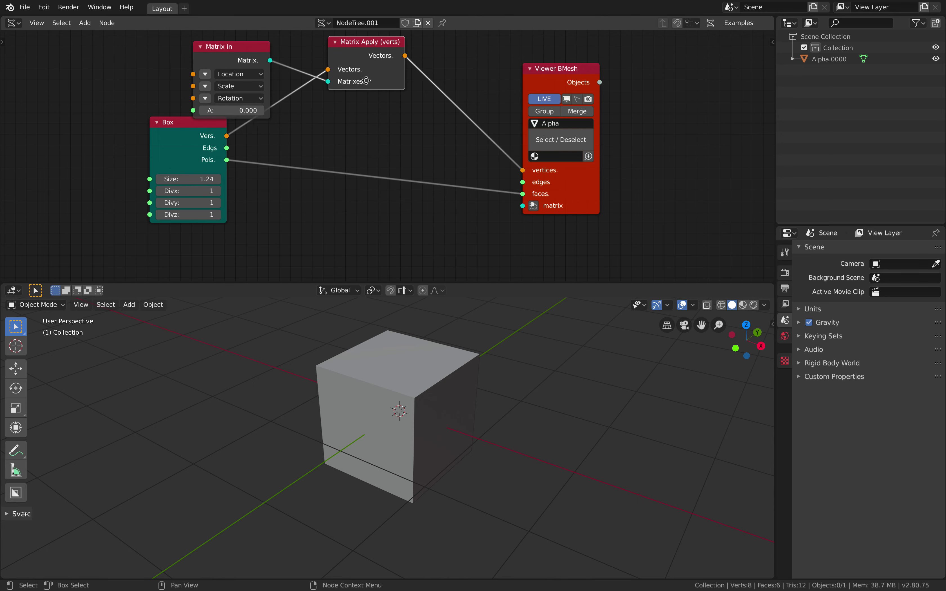
left_click_drag(192, 129, 183, 171)
- Try scale values of 1.660, 2.140 and 0.340 in the Matrix in node, and reset all three to 1.000
left_click(205, 87)
left_click_drag(239, 87, 211, 108)
middle_click_drag(376, 354, 370, 348)
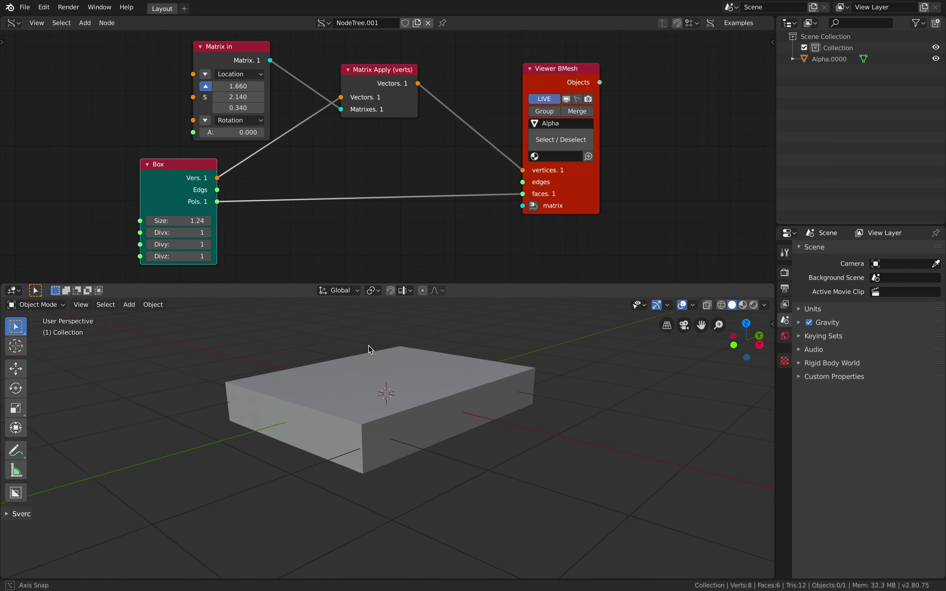
left_click_drag(233, 86, 268, 97)
key("BackSpace")
middle_click_drag(345, 330, 364, 330)
- Space out the Box, Matrix Apply and Viewer BMesh nodes and save the file
left_click_drag(185, 167, 144, 167)
left_click_drag(367, 83, 361, 95)
left_click_drag(581, 167, 629, 177)
scroll(547, 196, "down", 2)
middle_click_drag(495, 185, 360, 145)
key("ctrl+s")
mouse_move(419, 367)
middle_mouse_down()
mouse_move(430, 364)
mouse_move(415, 353)
middle_mouse_up()
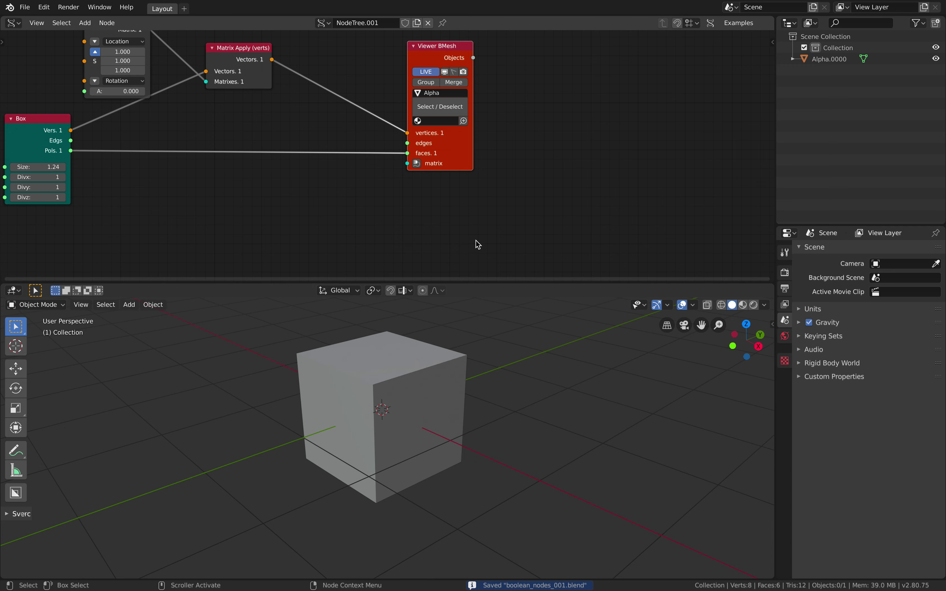
middle_click_drag(476, 240, 459, 240)
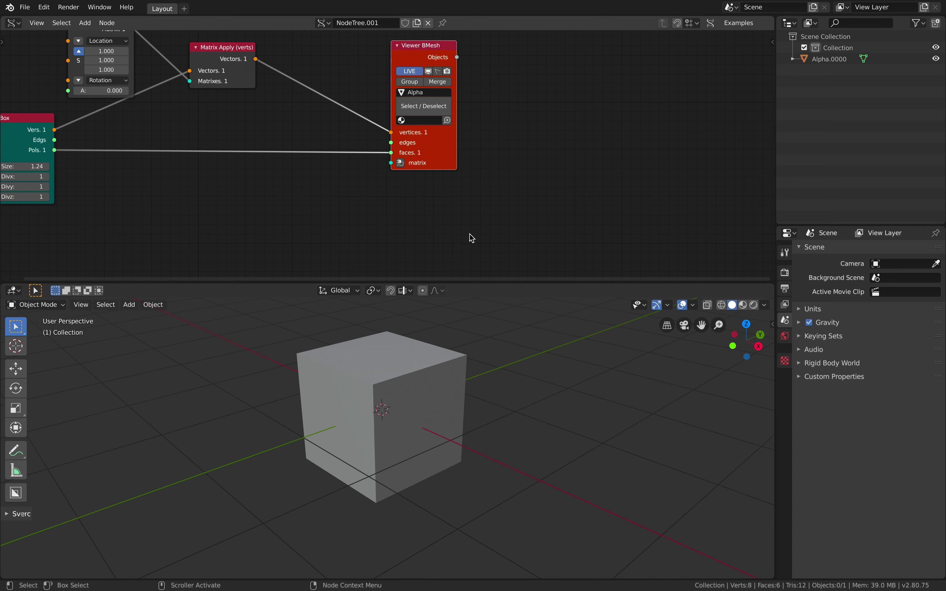
scroll(466, 234, "down", 1)
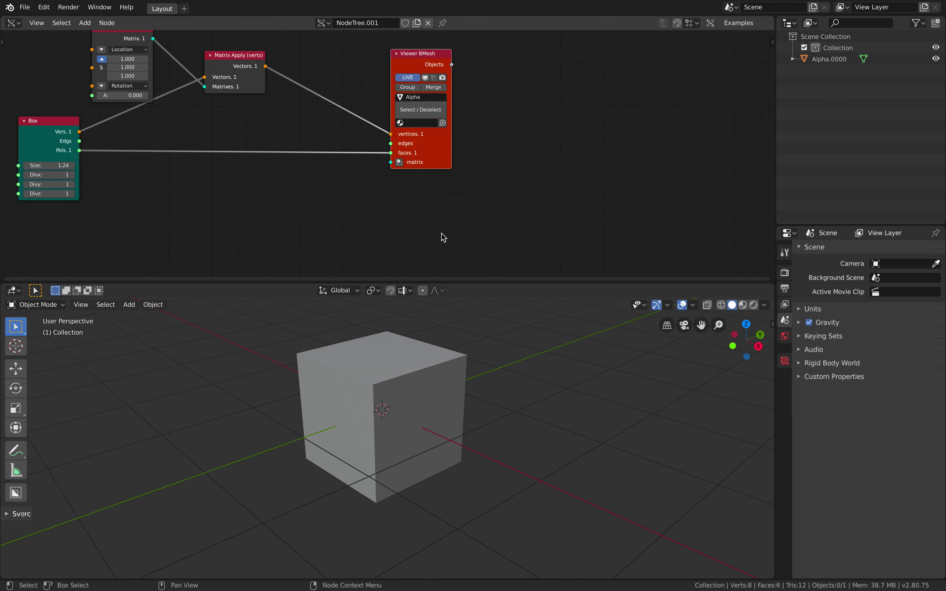
middle_click_drag(503, 196, 481, 188)
key("shift+a")
left_click(481, 189)
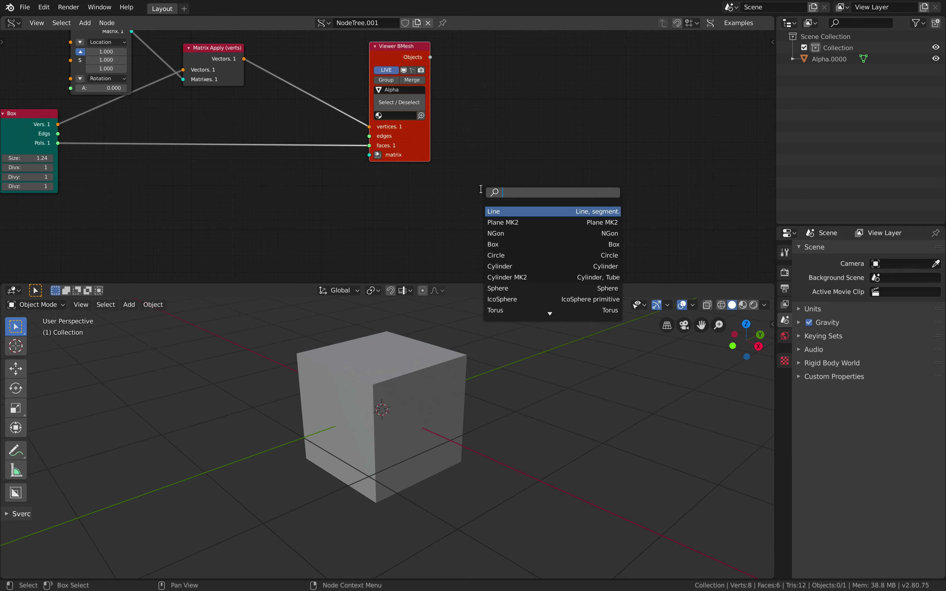
key("Escape")
- Duplicate the Box node and place the copy in the free area below the Viewer BMesh node
scroll(369, 189, "down", 1)
middle_click_drag(369, 189, 424, 178)
left_click(111, 113)
key("shift+d")
left_click(519, 209)
middle_click_drag(519, 208, 401, 192)
- Duplicate the Viewer BMesh node and place the copy beside the duplicated Box node
left_click(354, 117)
key("shift+d")
left_click(535, 203)
middle_click_drag(535, 203, 530, 188)
scroll(424, 182, "up", 1)
left_click_drag(397, 173, 394, 129)
middle_click_drag(483, 110, 422, 147)
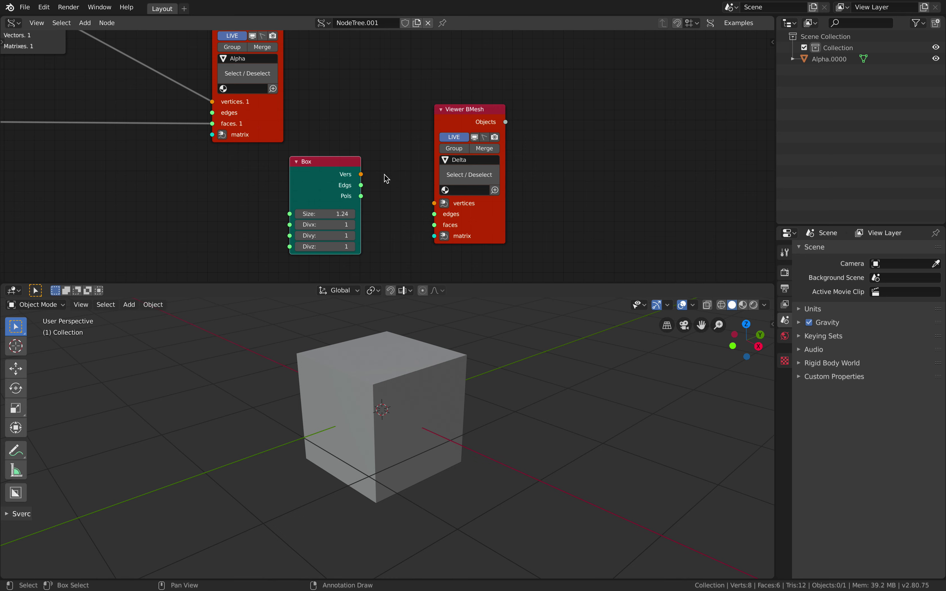
- Link the duplicated Box's Vers and Pols outputs to the Delta viewer's vertices and faces, and set its size to 0.46
left_click_drag(361, 174, 310, 214)
mouse_move(411, 321)
middle_mouse_down()
mouse_move(443, 327)
mouse_move(416, 334)
middle_mouse_up()
- Move the second Box node and the Delta viewer node apart to leave space between them
left_click_drag(481, 228, 594, 198)
left_click_drag(352, 161, 397, 115)
middle_click_drag(397, 115, 356, 95)
left_click_drag(524, 193, 561, 187)
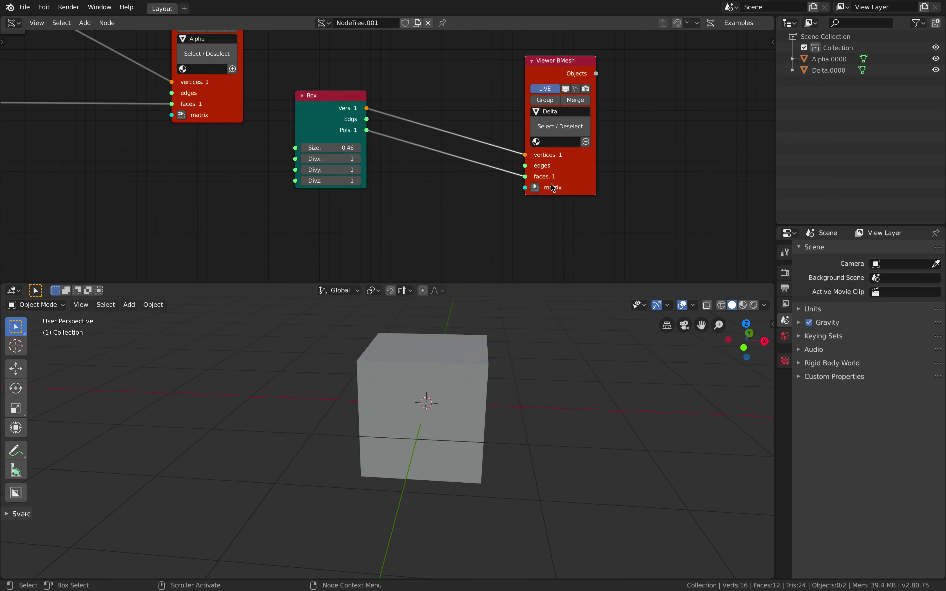
- Add a Matrix in node for the Delta viewer's matrix input and set its X location to 0.540
left_click(535, 188)
left_click_drag(409, 107, 442, 221)
left_click(410, 223)
middle_click_drag(548, 346, 453, 373)
- Select the main Alpha box and open the list of modifiers that can be added to it
left_click(467, 358)
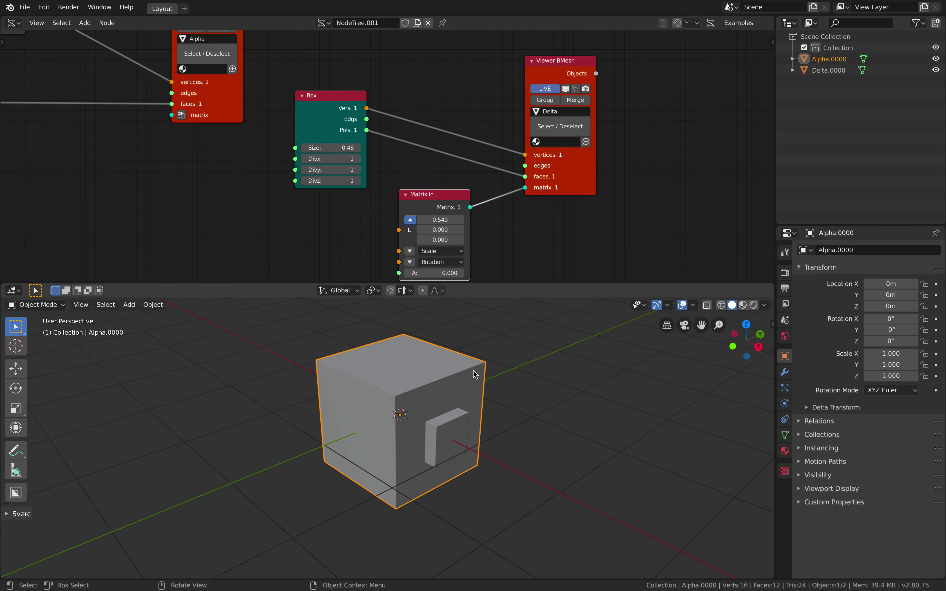
left_click(786, 371)
left_click(822, 254)
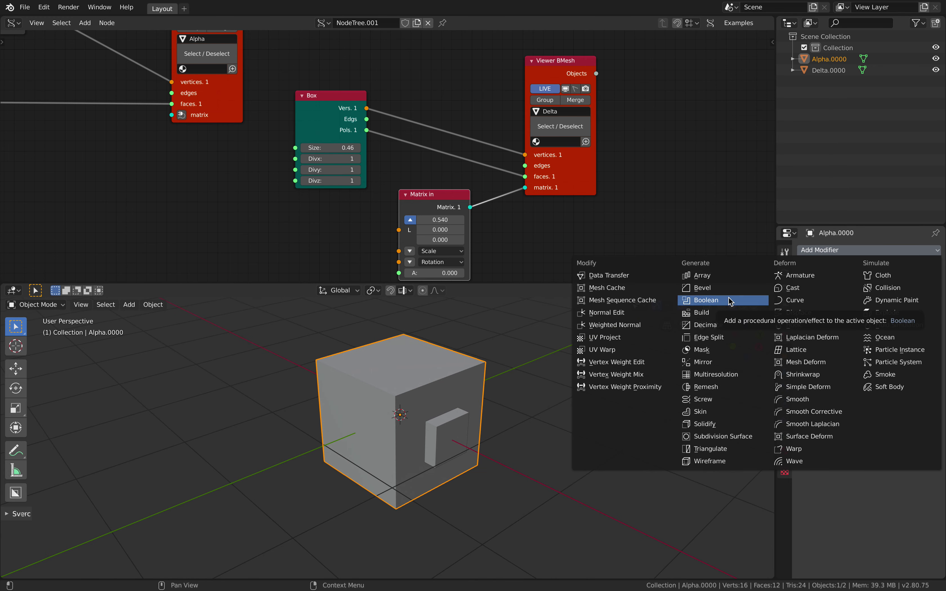
left_click(452, 423, "shift")
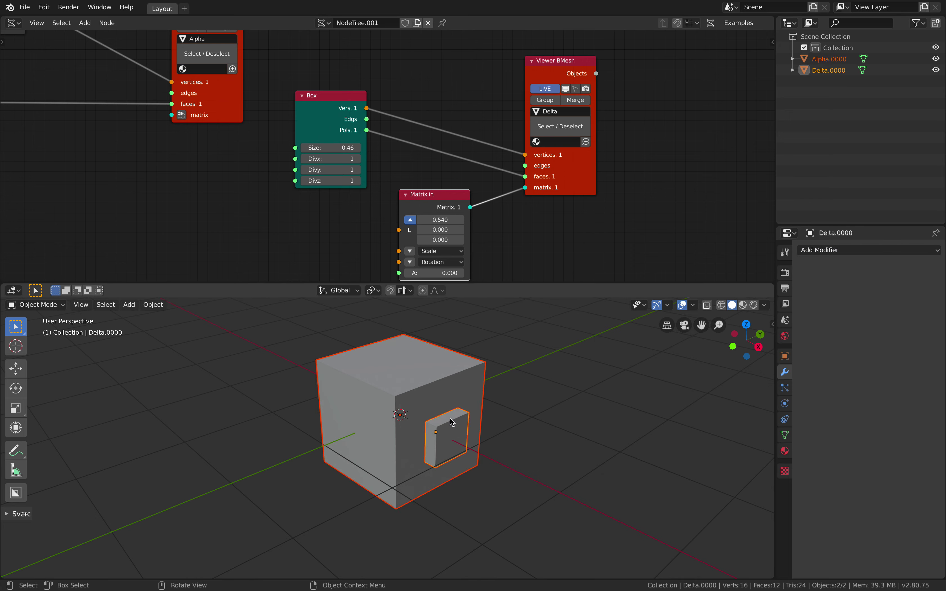
key("F3")
type("boolean")
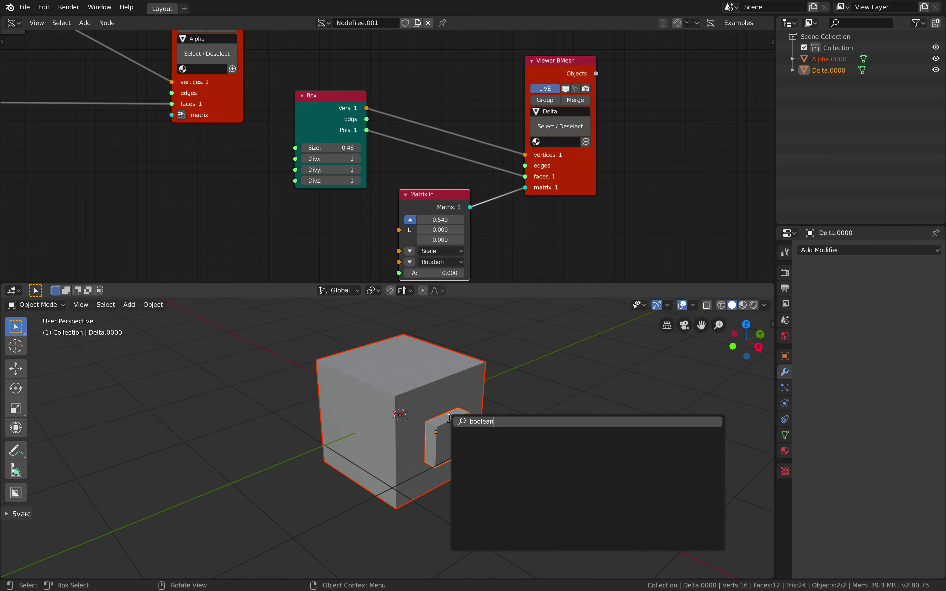
key("Escape")
- Add a Boolean modifier to the main Alpha box, using Difference with Delta.0000 as its object
left_click(478, 370)
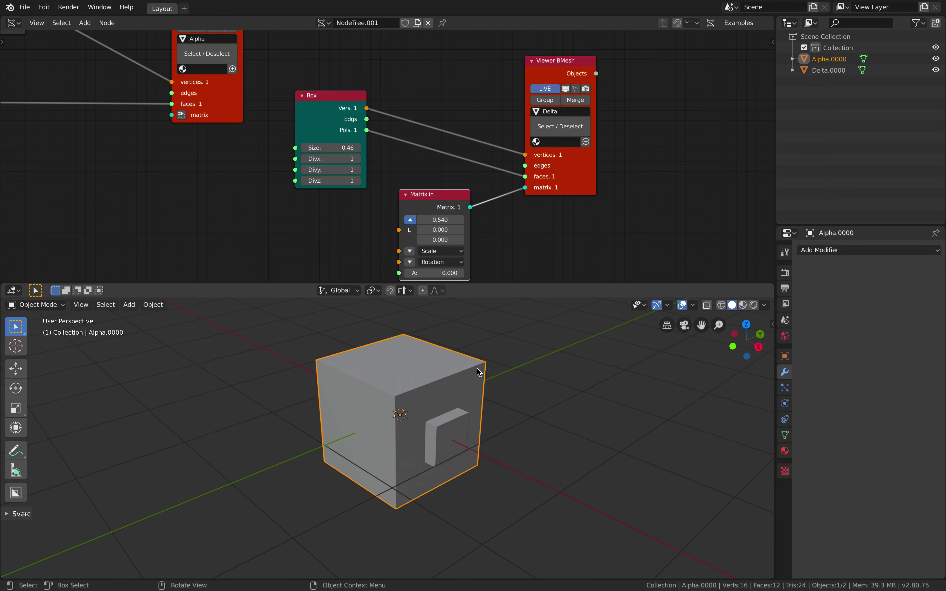
left_click(465, 430)
left_click(454, 397)
left_click(844, 250)
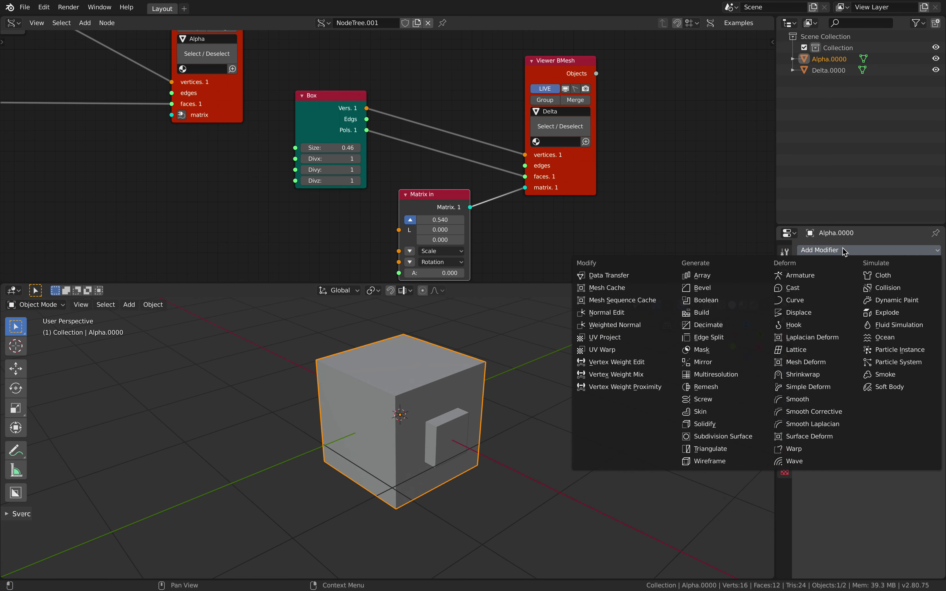
left_click(723, 300)
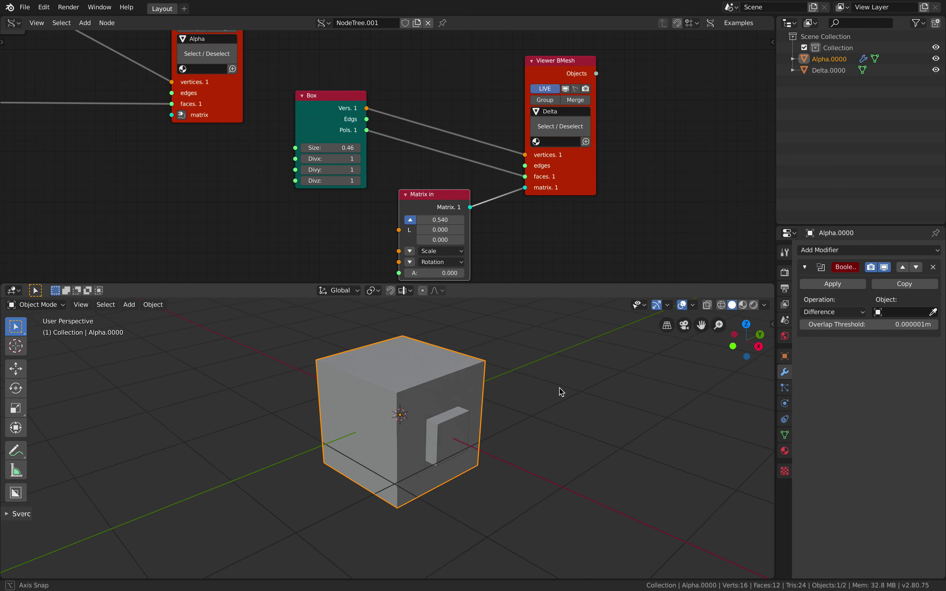
left_click(910, 312)
left_click(831, 328)
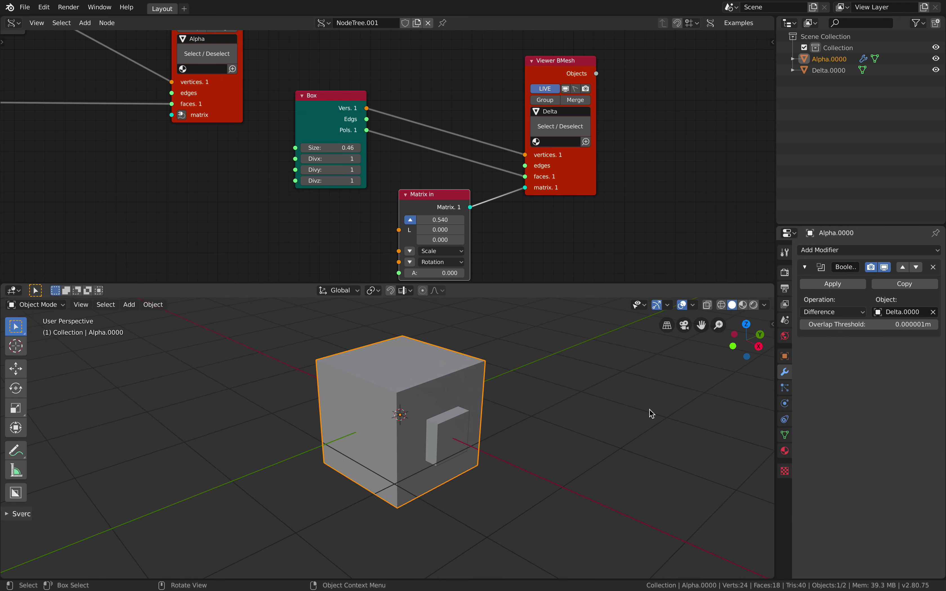
- Widen the properties area so the Boolean modifier's settings have more room
middle_click_drag(588, 397, 618, 392)
scroll(619, 394, "up", 2)
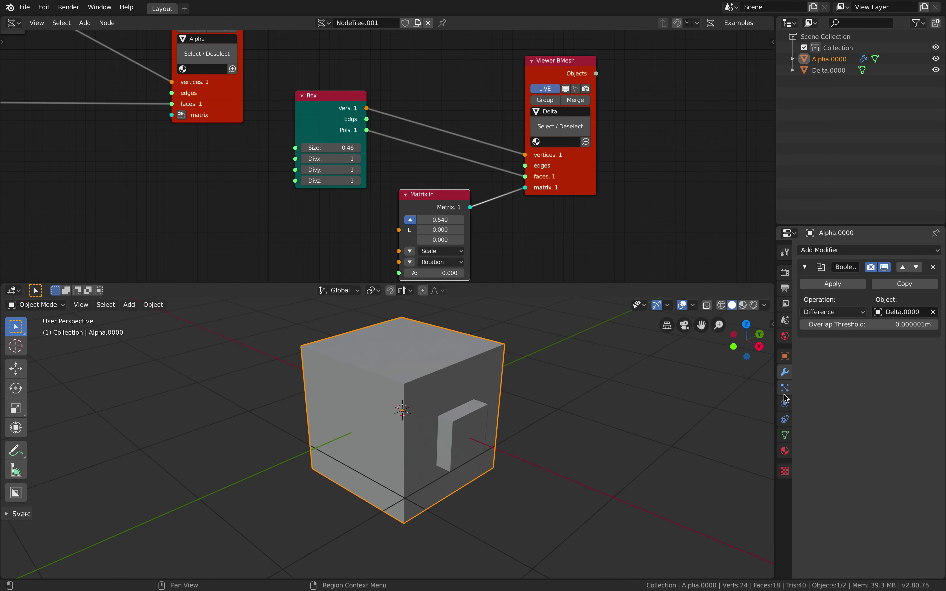
left_click_drag(776, 397, 735, 395)
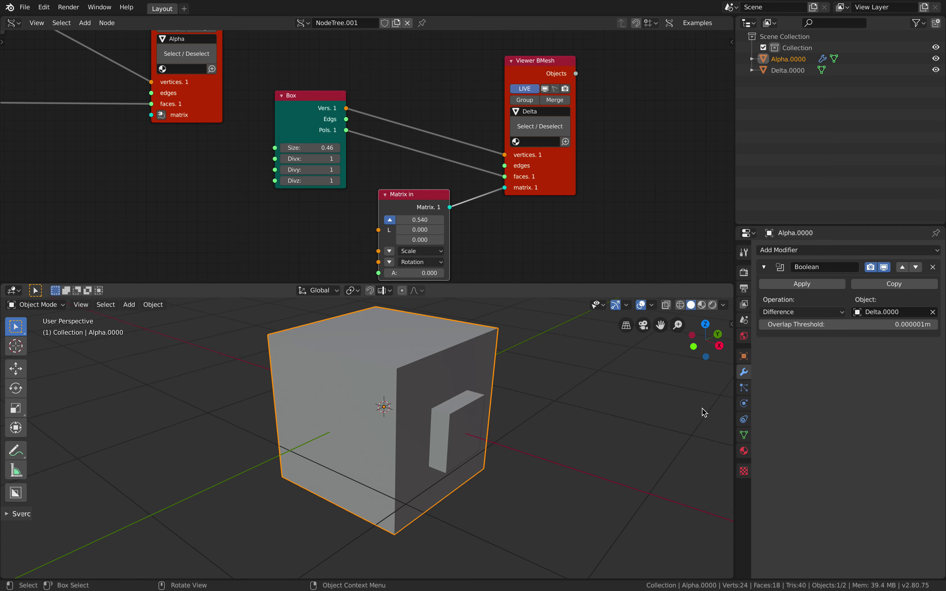
middle_click_drag(573, 392, 571, 391)
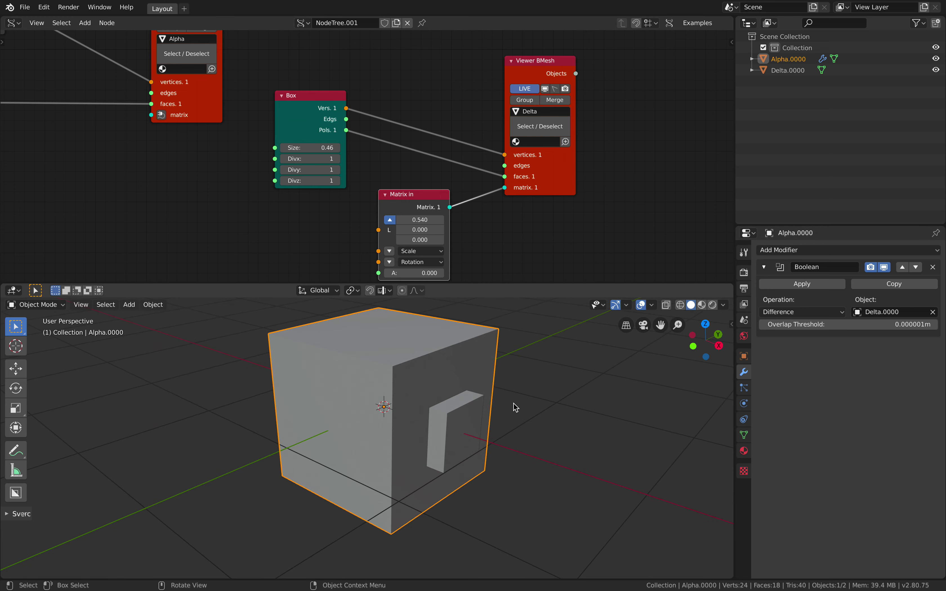
- Select the smaller Delta box in the 3D view and set its Box node's size to 0.58
left_click(473, 413)
left_click(486, 381)
left_click(479, 408)
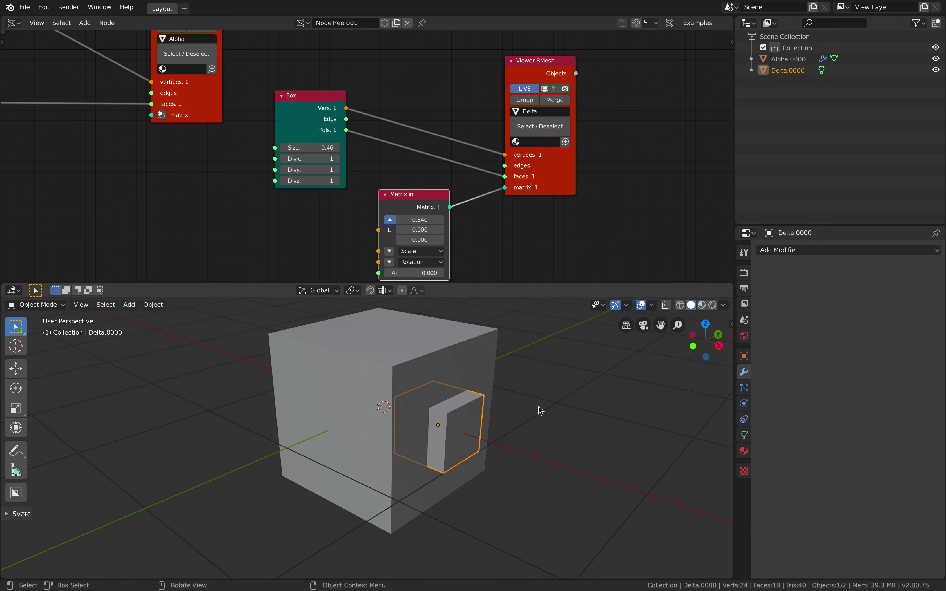
left_click_drag(311, 147, 320, 147)
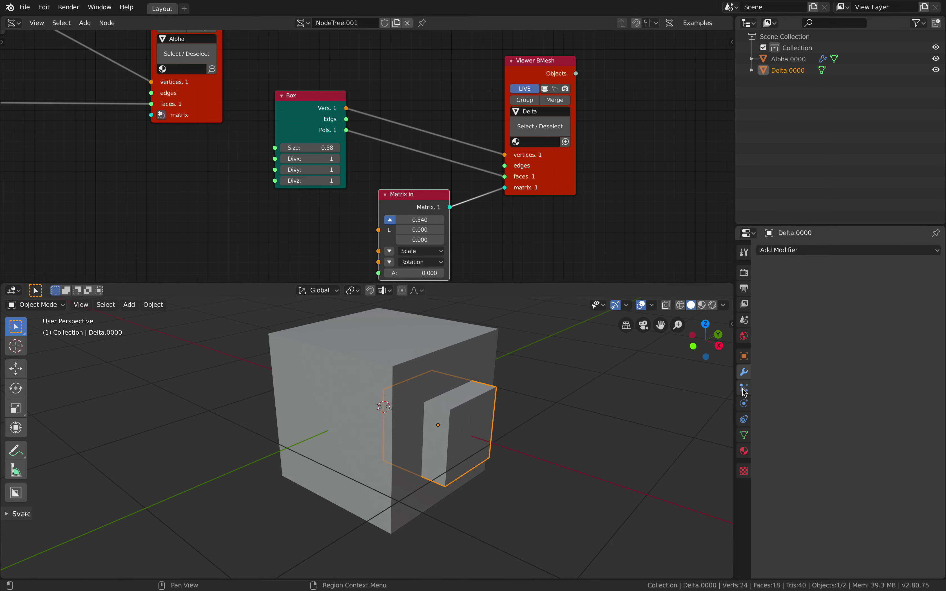
- Set the Delta box's viewport display to Wire
left_click(744, 357)
left_click(802, 489)
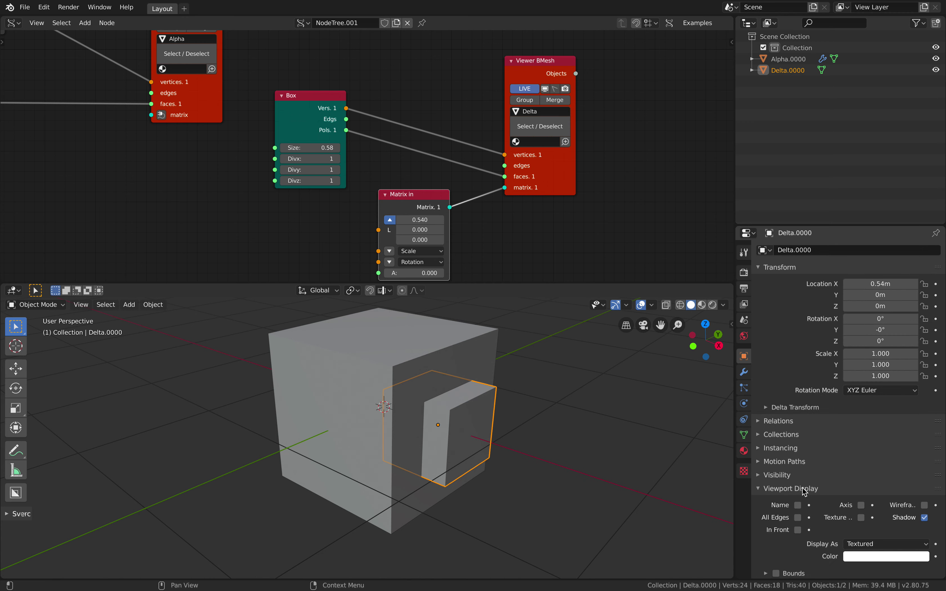
left_click(892, 544)
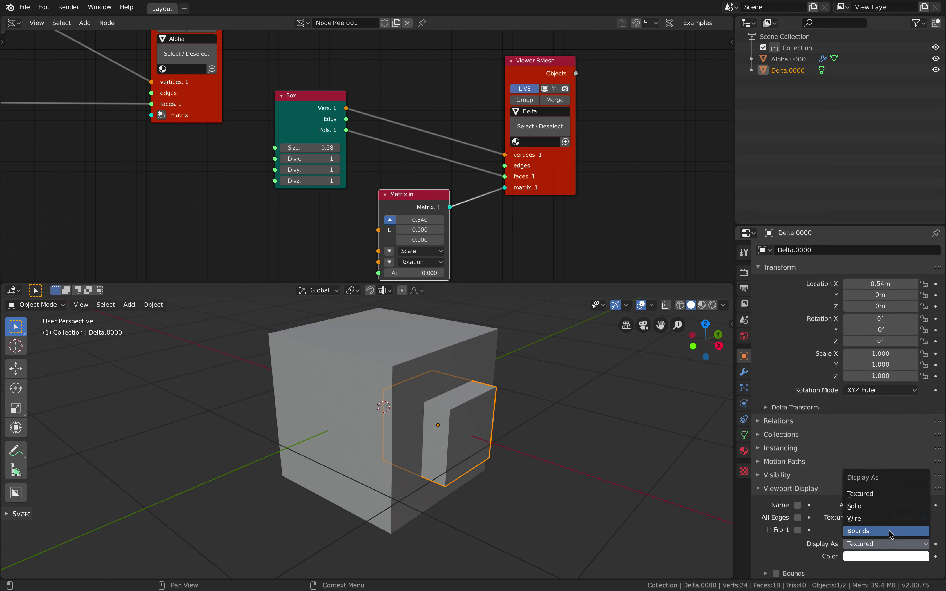
left_click(887, 517)
- Deselect the boxes and set the Delta box's X location to 0.702 in its Matrix in node
left_click(630, 412)
middle_click_drag(630, 413, 446, 400)
left_click_drag(416, 224, 449, 225, "shift")
- Enable Cavity in the 3D view's shading options
middle_click_drag(434, 379, 477, 386)
left_click(724, 306)
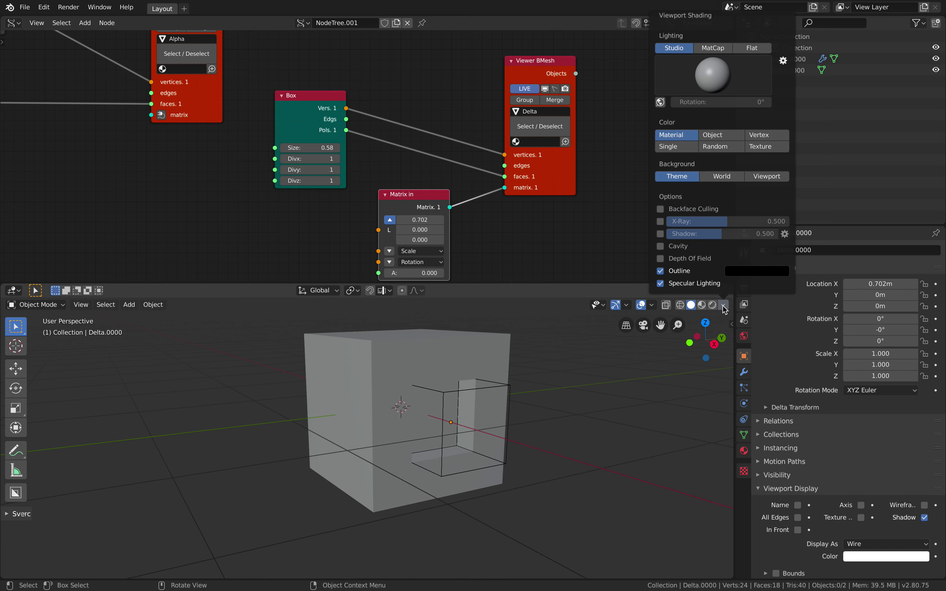
left_click(665, 248)
mouse_move(568, 366)
middle_mouse_down()
mouse_move(542, 382)
mouse_move(555, 374)
middle_mouse_up()
- Set the Matrix in node's X location to 0.624 and the second Box node's size to 1.01
mouse_move(429, 219)
left_mouse_down()
mouse_move(443, 219)
mouse_move(408, 219)
mouse_move(419, 219)
left_mouse_up()
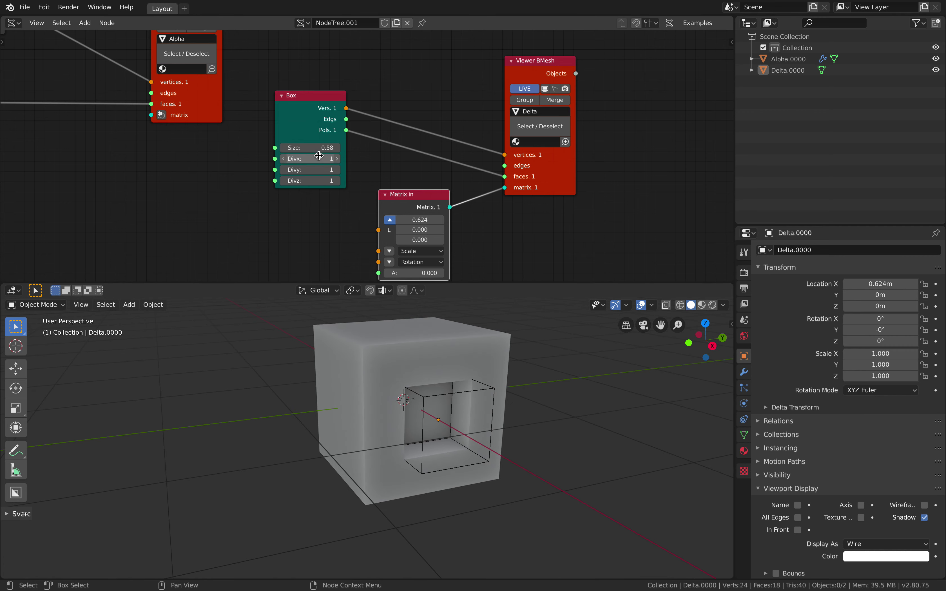
left_click_drag(310, 147, 328, 147)
left_click_drag(318, 148, 326, 147)
middle_click_drag(513, 394, 489, 349)
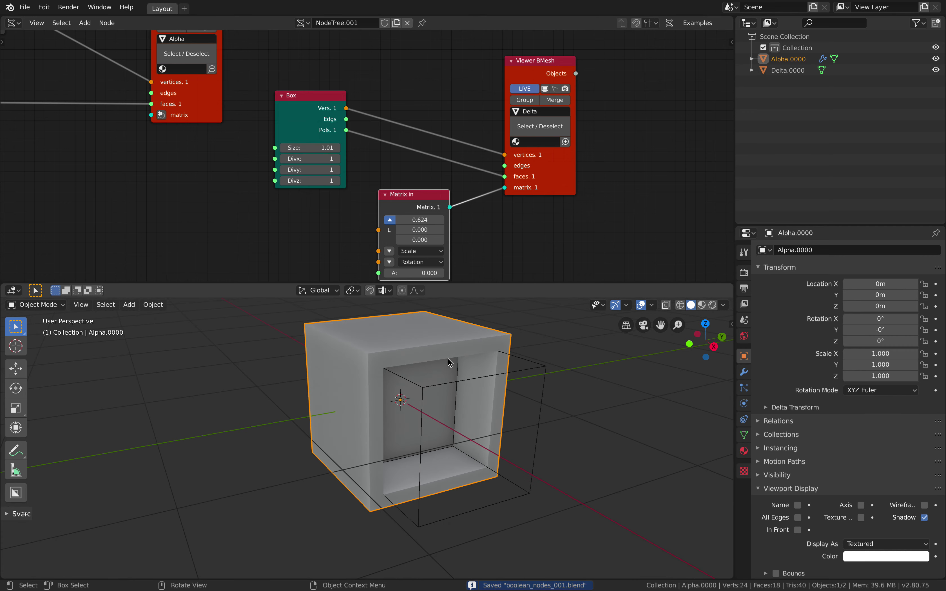
- Select the Alpha object followed by the Delta object in the scene collection, and save the file
left_click(616, 363)
left_click(790, 60)
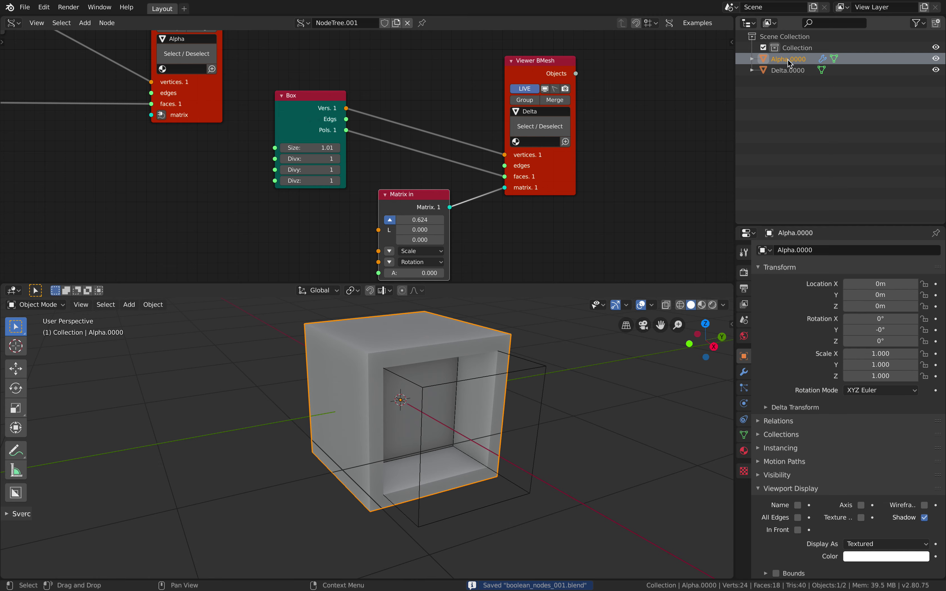
left_click(793, 70)
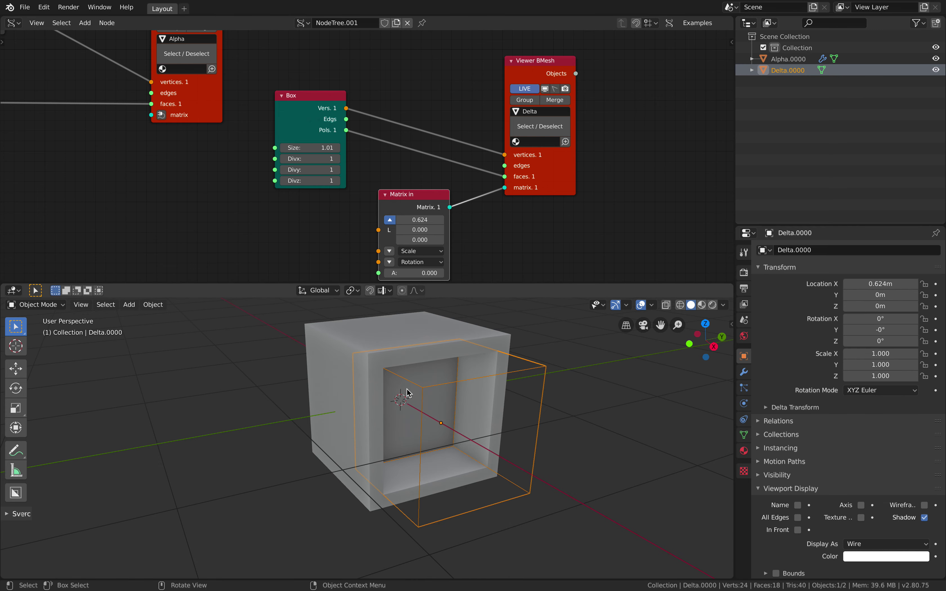
middle_click_drag(489, 383, 482, 389)
key("ctrl+s")
- Duplicate the Delta Viewer BMesh node and place the copy well to its right, leaving space between them
scroll(407, 214, "down", 2)
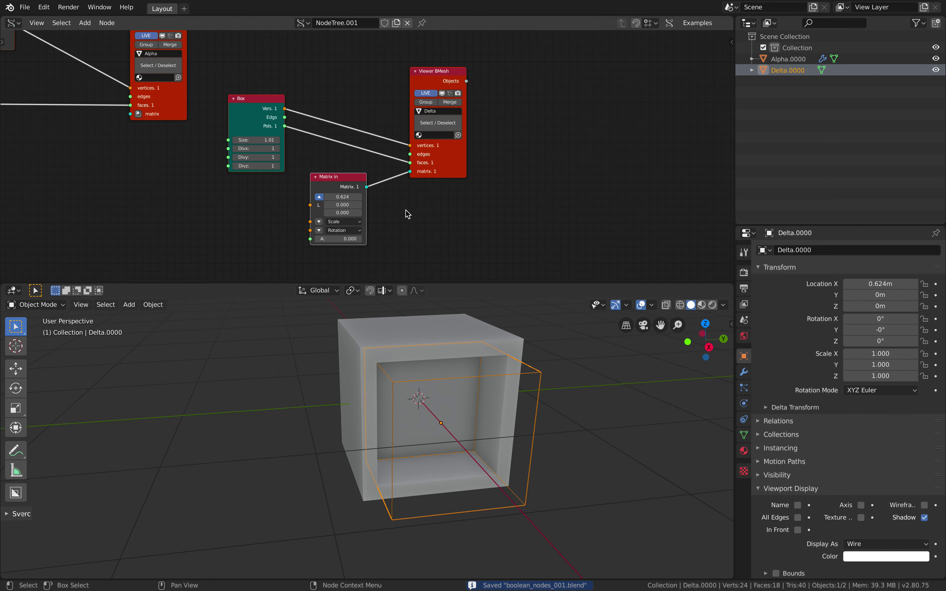
middle_click_drag(313, 87, 307, 87)
middle_click_drag(456, 351, 452, 335)
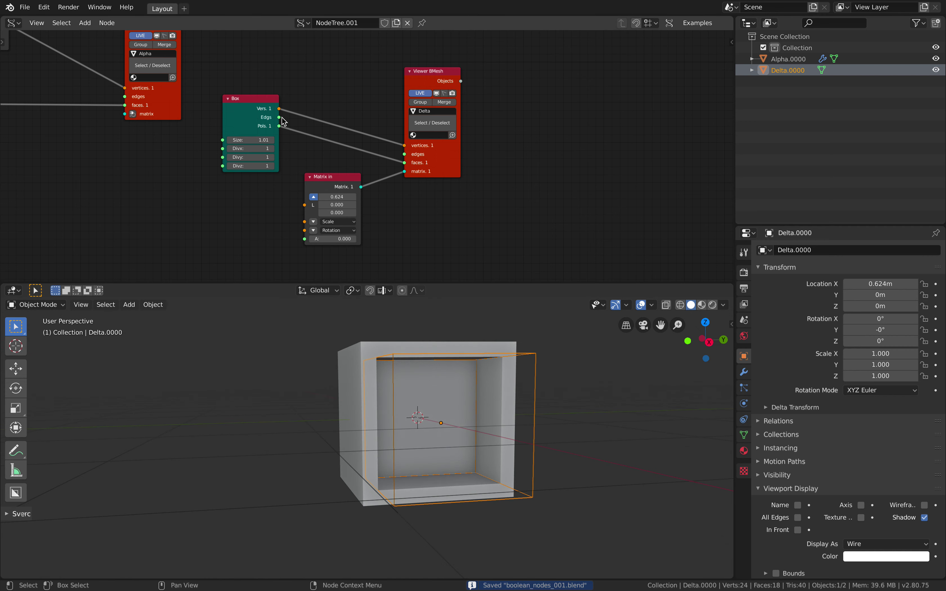
left_click(430, 72)
key("shift+d")
left_click(659, 74)
middle_click_drag(613, 77, 491, 77)
left_click_drag(548, 81, 599, 94)
- Add a Cylinder MK2 node between the Delta viewer and the new viewer, widening it slightly and spacing the new viewer out
key("shift+a")
left_click(458, 97)
type("cy")
key("Down")
key("Return")
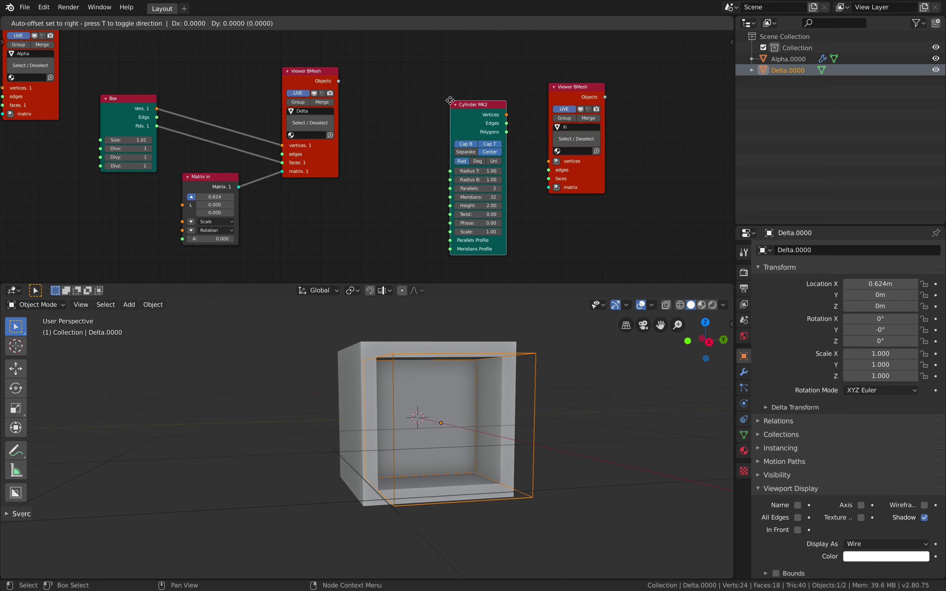
left_click(415, 100)
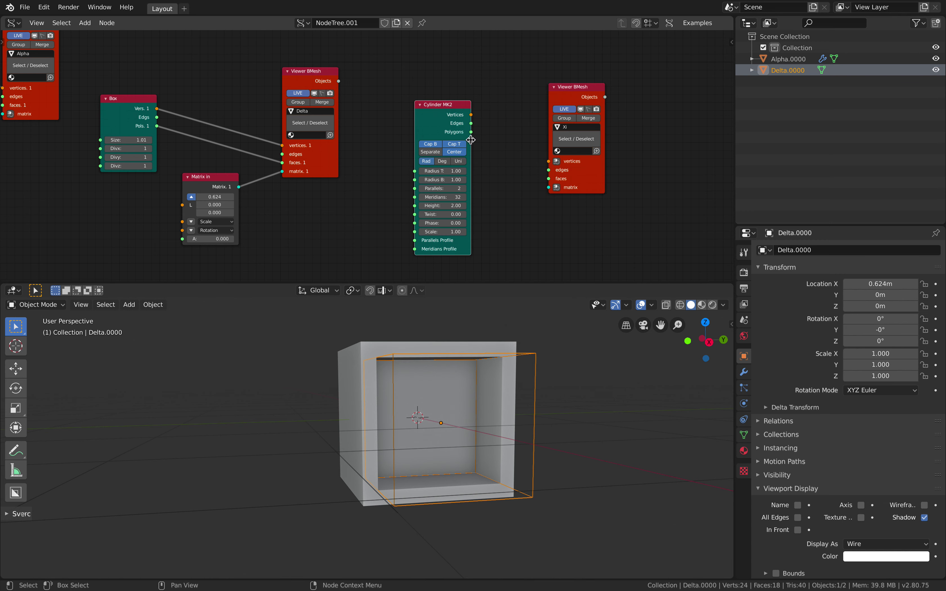
left_click_drag(471, 139, 485, 140)
left_click_drag(587, 168, 623, 156)
- Select the main Alpha box and show its modifiers
middle_click_drag(529, 392, 544, 402)
left_click(487, 343)
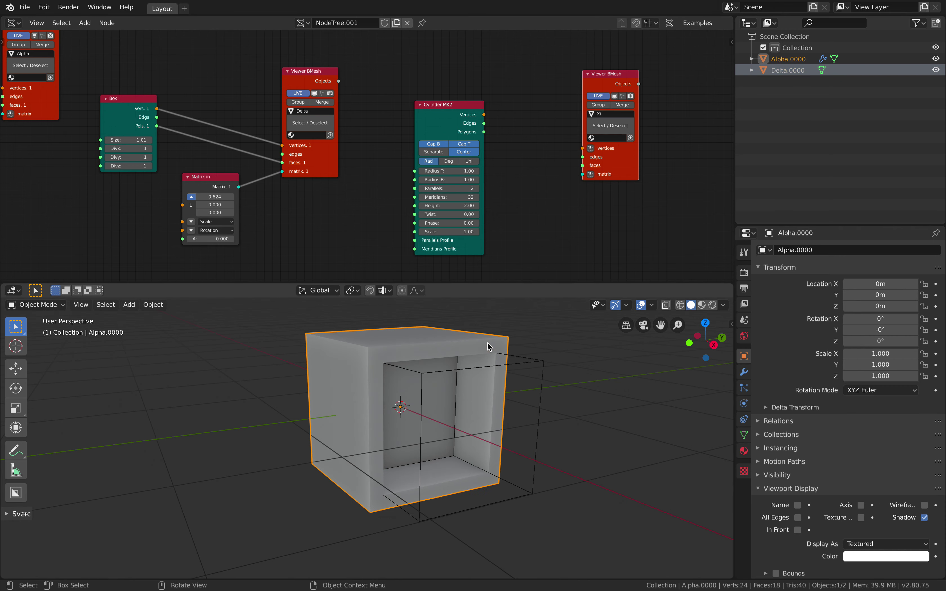
left_click(744, 372)
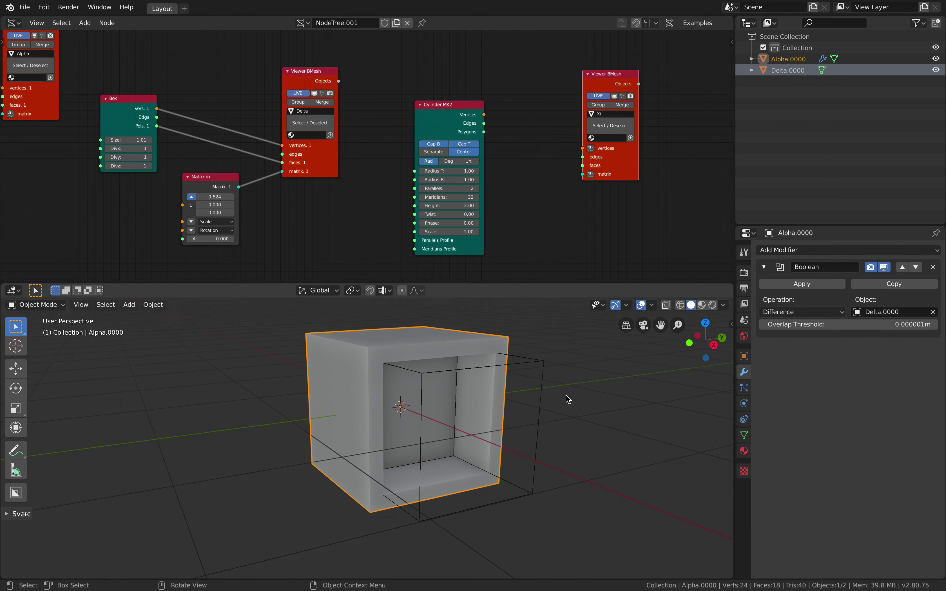
- Link the Cylinder MK2's Vertices and Polygons outputs to the Xi viewer's vertices and faces inputs
middle_click_drag(564, 395, 563, 410)
middle_click_drag(388, 238, 365, 200)
left_click_drag(418, 91, 437, 78)
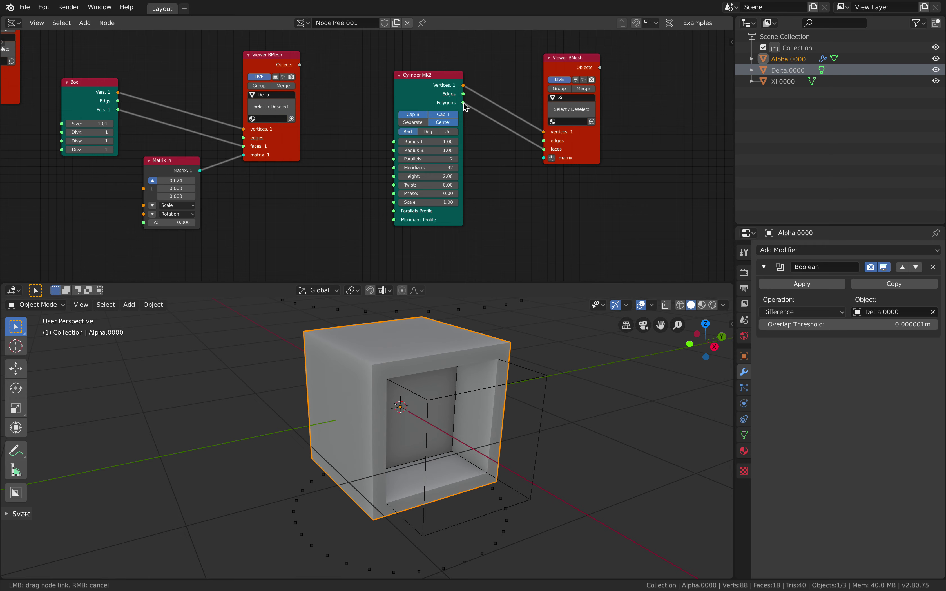
left_click_drag(464, 108, 463, 102)
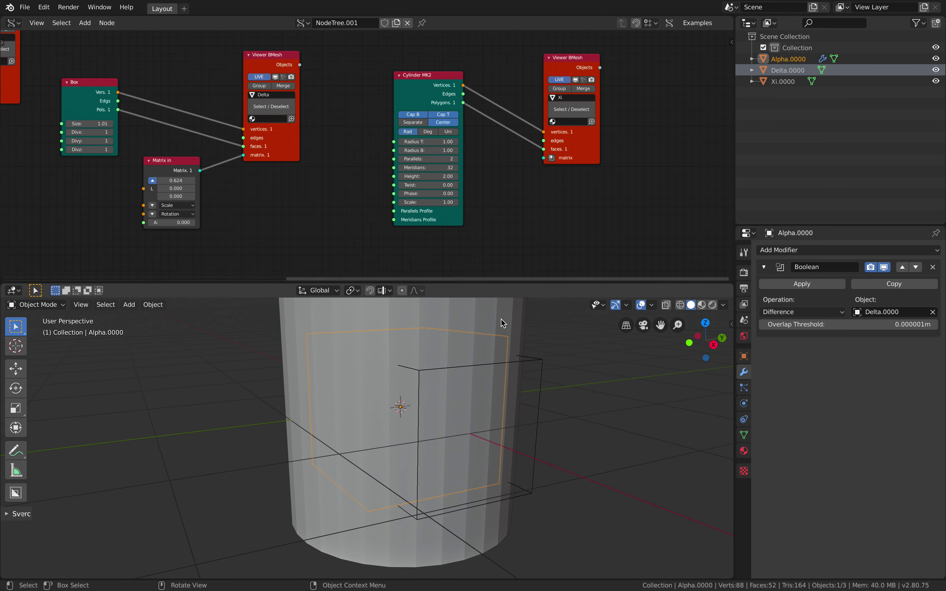
- Set both the Radius T and Radius B of the Cylinder MK2 node to 0.22
middle_click_drag(503, 320, 504, 336)
scroll(446, 142, "down", 1)
left_click_drag(423, 142, 404, 143)
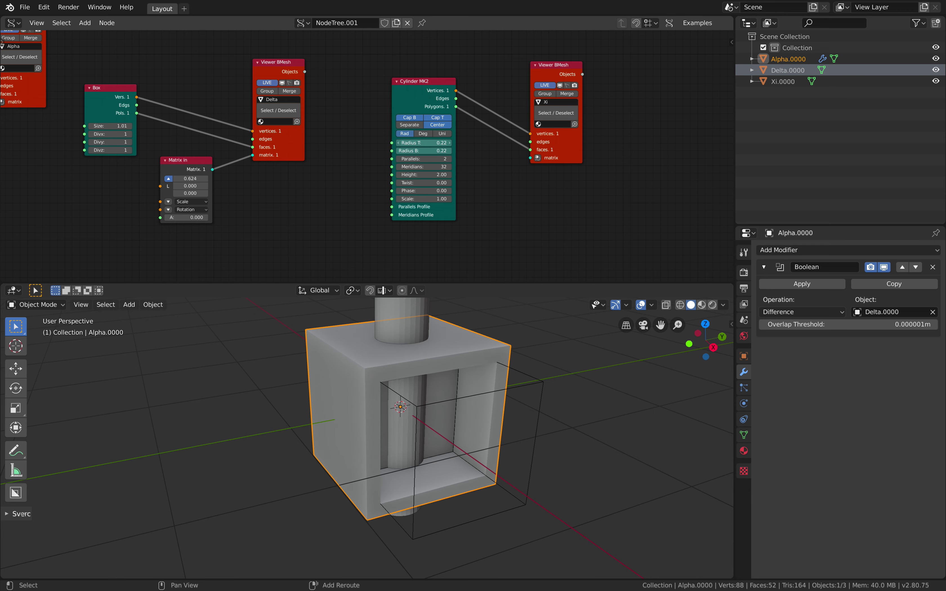
- Stretch the main Alpha box along Y with the scale in its Matrix in node, and save the file
middle_click_drag(544, 327, 536, 327)
scroll(100, 113, "down", 3)
middle_click_drag(100, 113, 410, 153)
scroll(253, 107, "down", 1)
left_click_drag(346, 102, 305, 110)
middle_click_drag(183, 110, 209, 108)
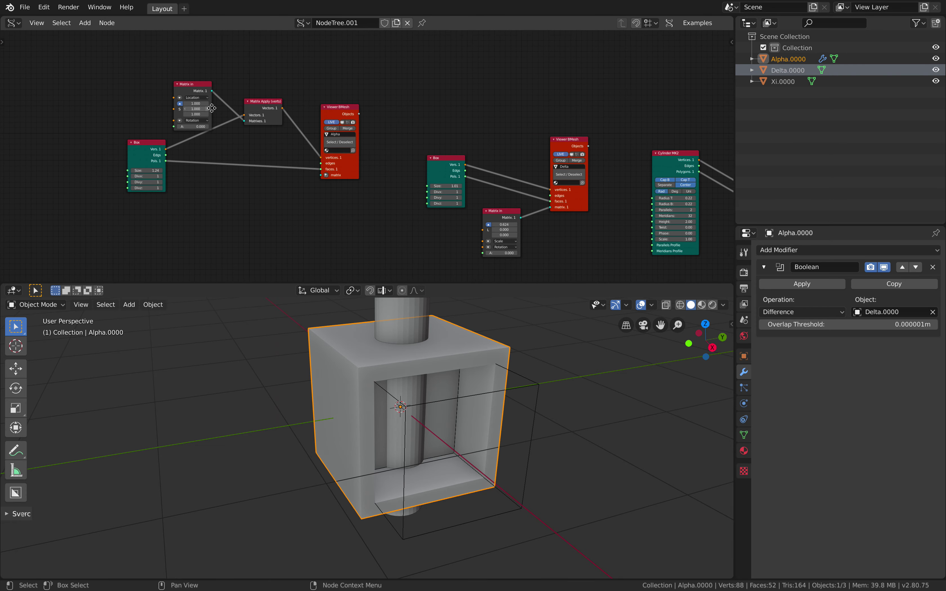
scroll(209, 108, "up", 4)
mouse_move(139, 85)
left_mouse_down()
mouse_move(126, 85)
mouse_move(164, 91)
mouse_move(129, 99)
left_mouse_up()
middle_click_drag(396, 340, 391, 363)
key("ctrl+s")
- Move the Xi viewer and the Cylinder MK2 node apart to leave space between them
middle_click_drag(692, 172, 195, 122)
left_click_drag(437, 170, 492, 152)
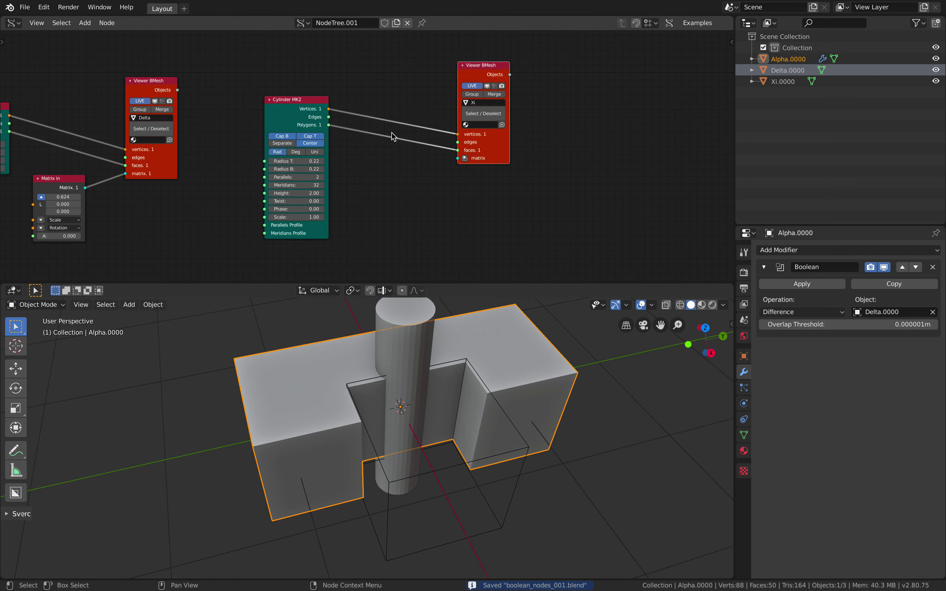
scroll(369, 149, "up", 2)
left_click_drag(282, 97, 273, 94)
- Add a second Boolean modifier to the main Alpha.0000 box, using Difference with Xi.0000 as its object
mouse_move(432, 389)
middle_mouse_down()
mouse_move(442, 376)
mouse_move(431, 409)
mouse_move(426, 395)
middle_mouse_up()
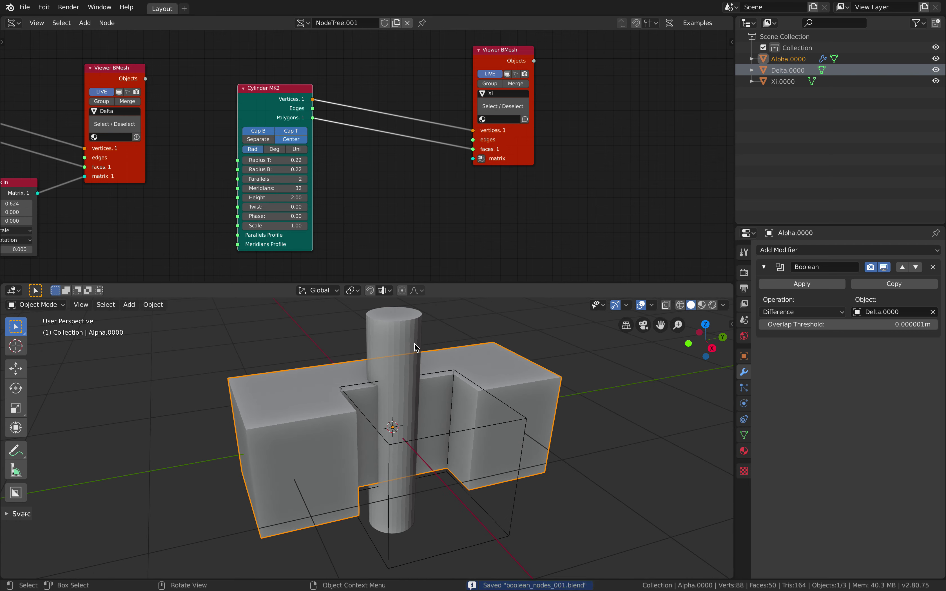
middle_click_drag(424, 380, 429, 410)
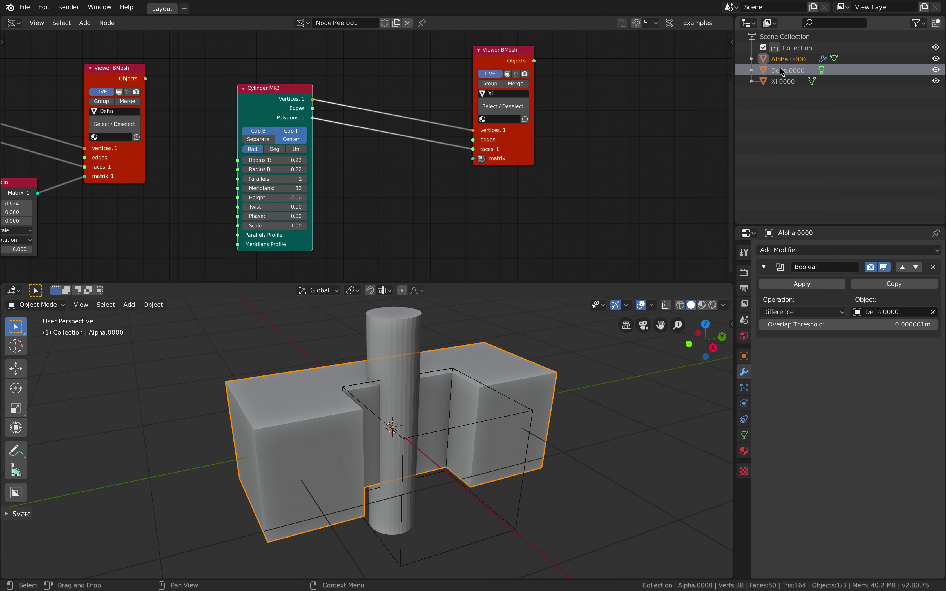
left_click(812, 251)
left_click(752, 299)
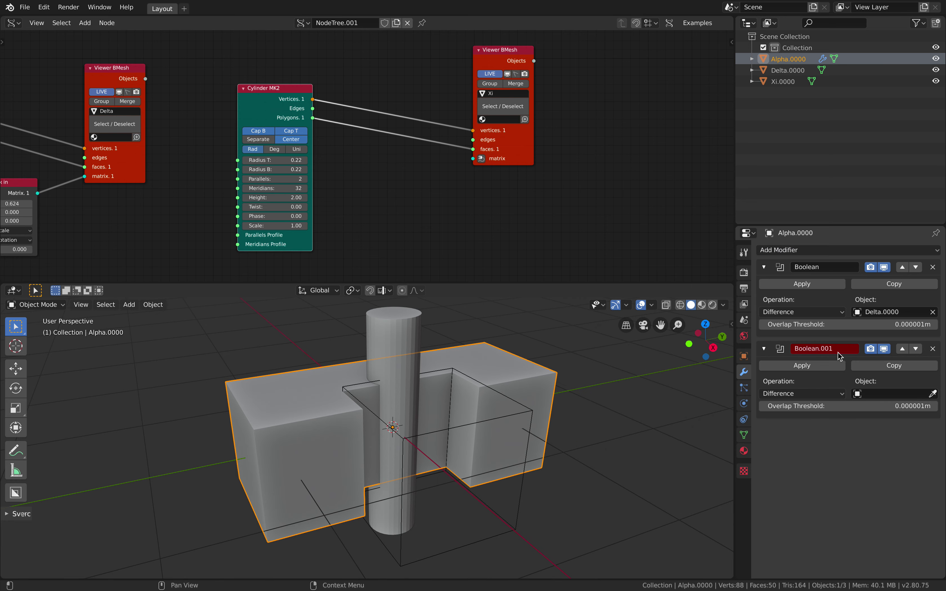
left_click(879, 394)
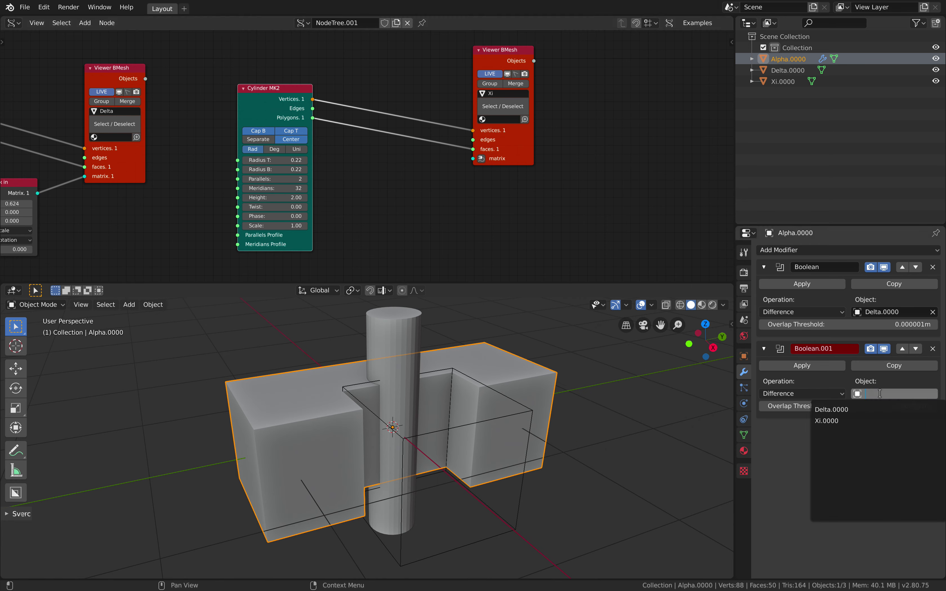
left_click(841, 421)
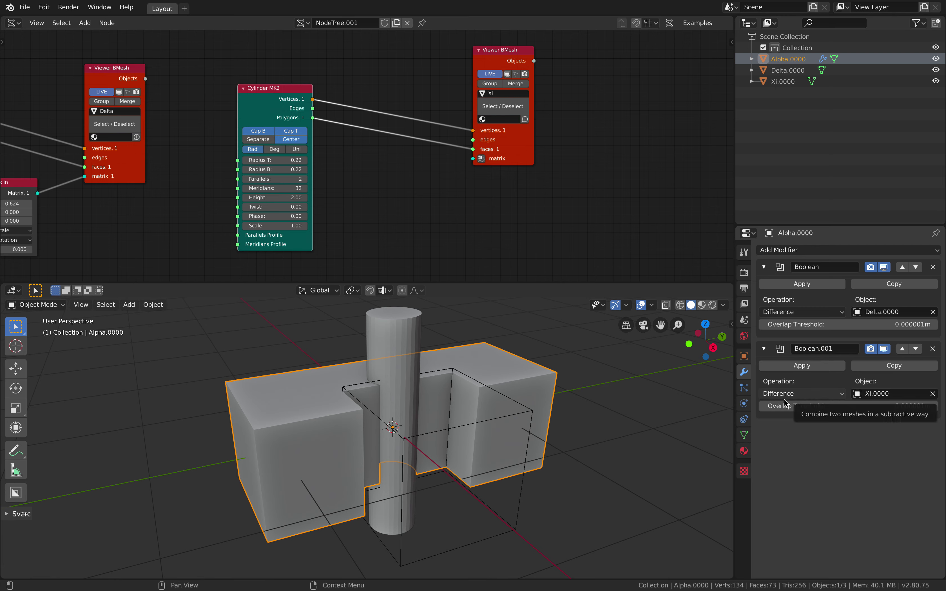
- Set the Xi.0000 cylinder to display as Wire in the viewport, deselect everything and save the file
left_click(405, 338)
left_click(744, 355)
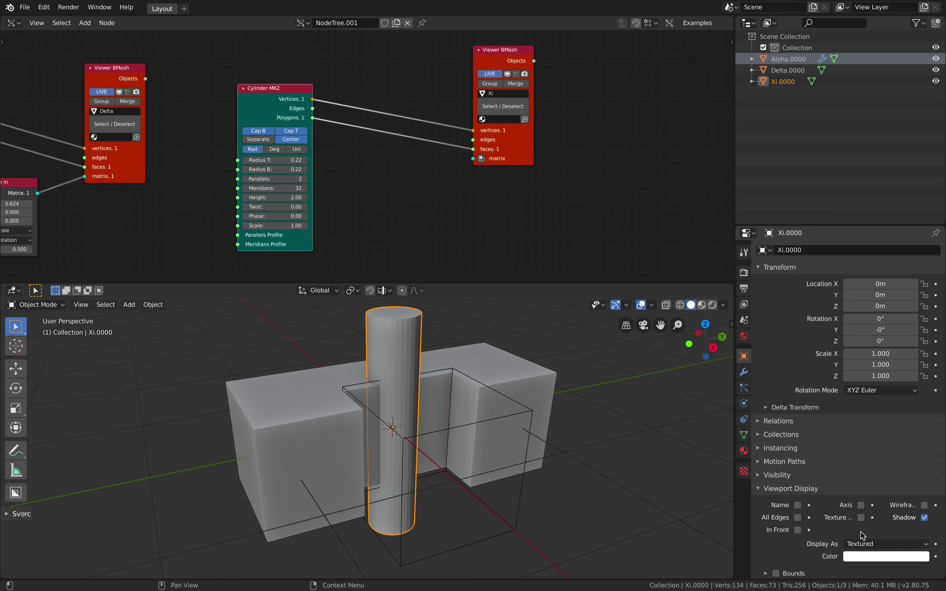
left_click(857, 543)
left_click(860, 521)
middle_click_drag(670, 461, 625, 423)
key("a")
key("alt+a")
mouse_move(532, 431)
middle_mouse_down()
mouse_move(566, 431)
mouse_move(549, 412)
mouse_move(540, 421)
middle_mouse_up()
key("ctrl+s")
- Rearrange the node groups so the Cylinder MK2 node and the Xi viewer are well spaced, and save the file
left_click_drag(499, 152, 537, 155)
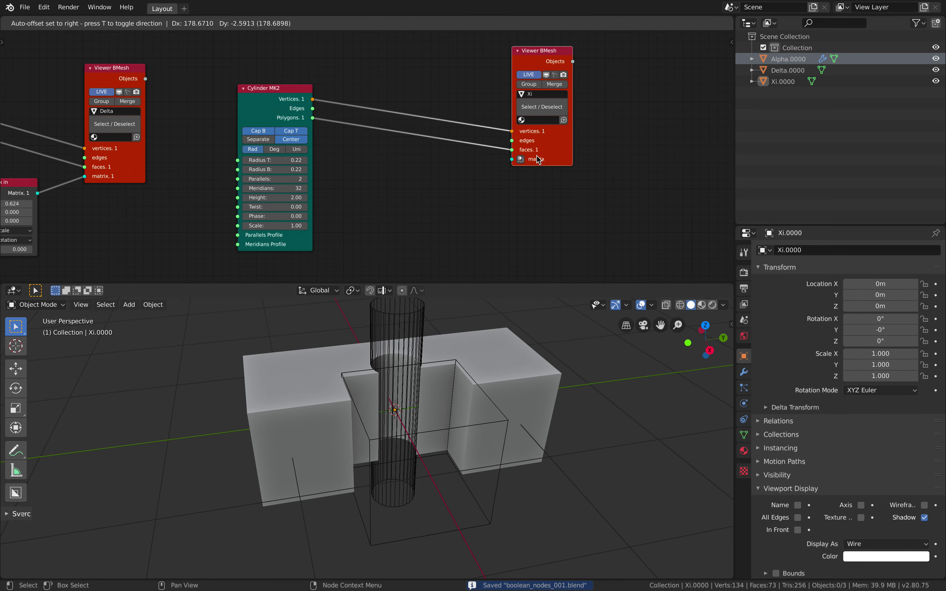
scroll(307, 107, "down", 3)
middle_click_drag(309, 112, 484, 114)
scroll(422, 107, "down", 2)
middle_click_drag(428, 100, 497, 101)
scroll(364, 106, "up", 2)
middle_click_drag(539, 127, 349, 131)
scroll(366, 111, "up", 2)
scroll(344, 129, "up", 2)
middle_click_drag(281, 105, 703, 135)
middle_click_drag(364, 117, 426, 141)
scroll(403, 139, "up", 2)
left_click_drag(311, 86, 300, 82)
middle_click_drag(454, 97, 243, 84)
middle_click_drag(496, 132, 382, 106)
left_click_drag(432, 74, 460, 78)
left_click_drag(253, 112, 345, 86)
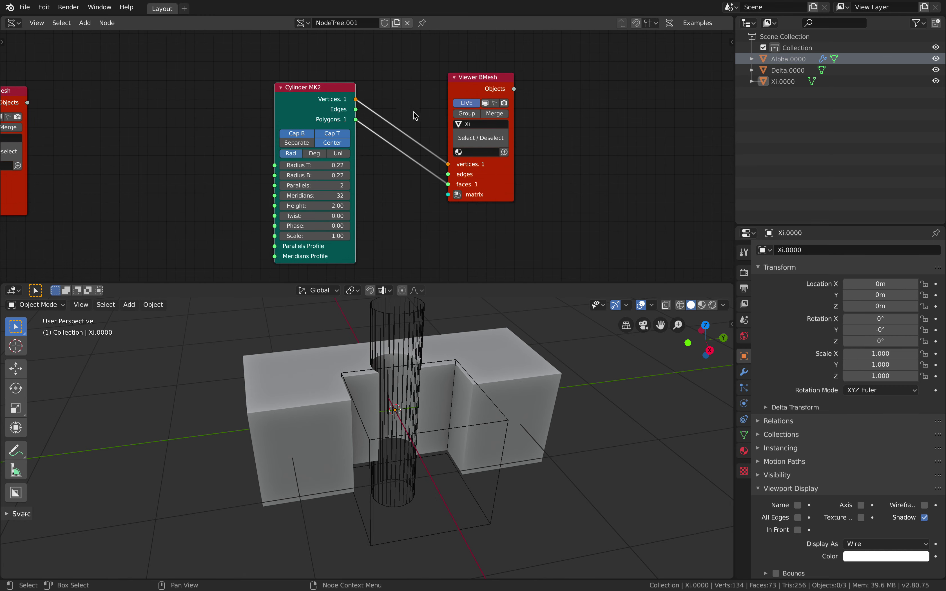
middle_click_drag(454, 154, 399, 112)
left_click_drag(449, 148, 528, 143)
middle_click_drag(352, 137, 328, 145)
key("ctrl+s")
left_click(343, 146)
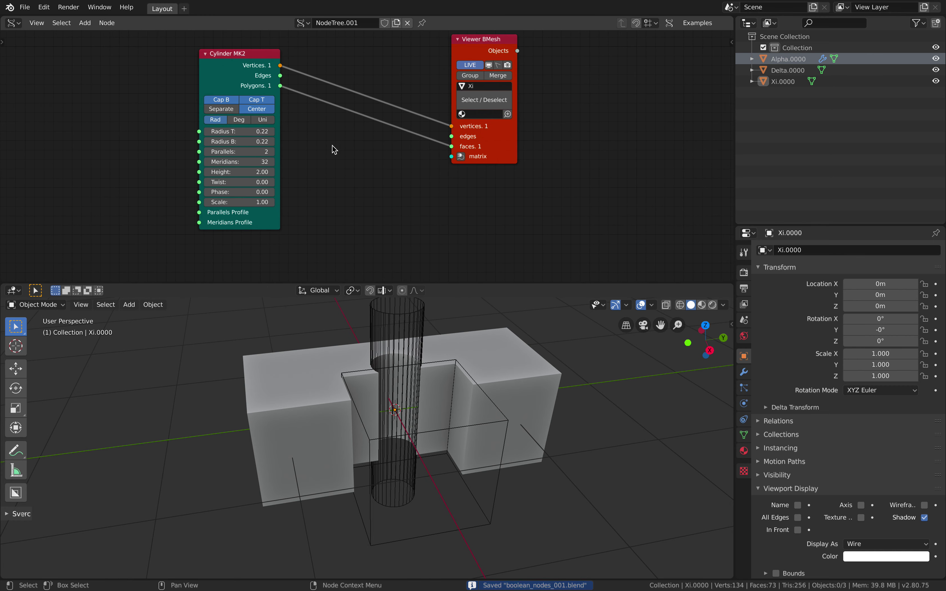
- Add a Matrix in node linked to the Xi viewer's matrix input, moving the viewer to make room
middle_click_drag(488, 151, 480, 160)
left_click_drag(480, 161, 509, 150)
scroll(481, 156, "up", 1)
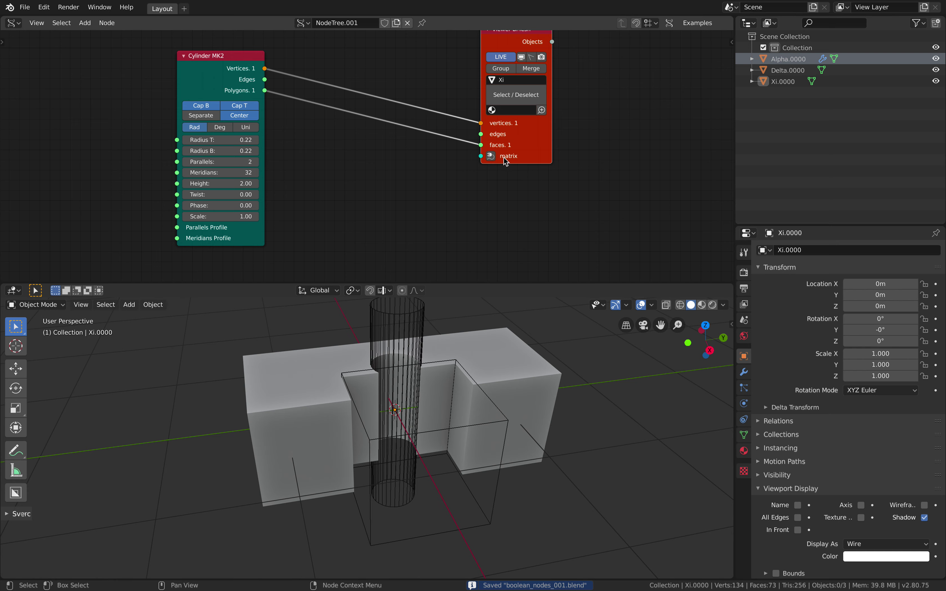
left_click(491, 156)
left_click_drag(353, 81, 434, 182)
left_click_drag(559, 185, 547, 121)
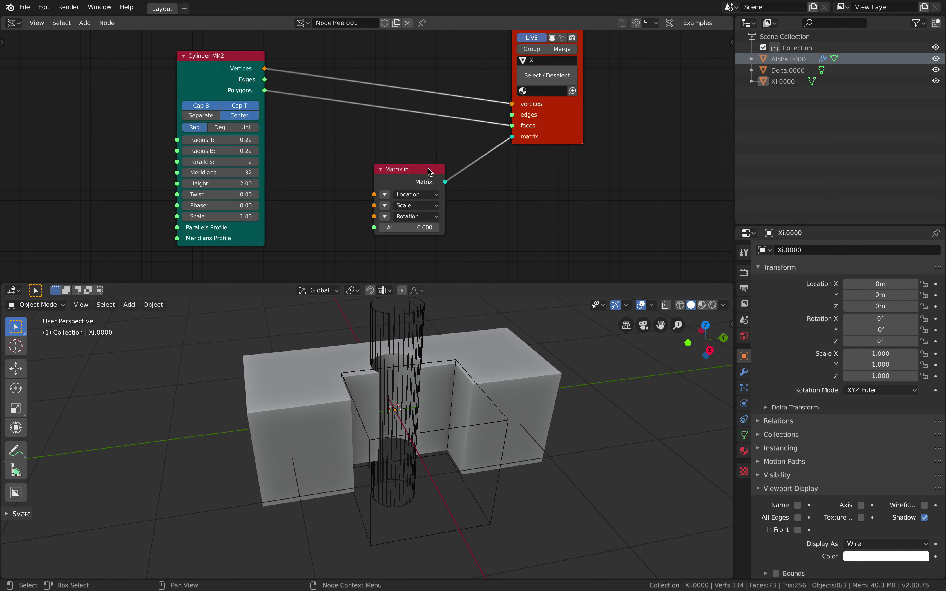
- Expand the location of the Xi viewer's Matrix in node, set its X value to -0.156, and save the file
left_click(386, 195)
left_click_drag(404, 194, 389, 194)
middle_click_drag(425, 376, 425, 238)
left_click_drag(415, 194, 416, 195)
middle_click_drag(454, 353, 441, 363)
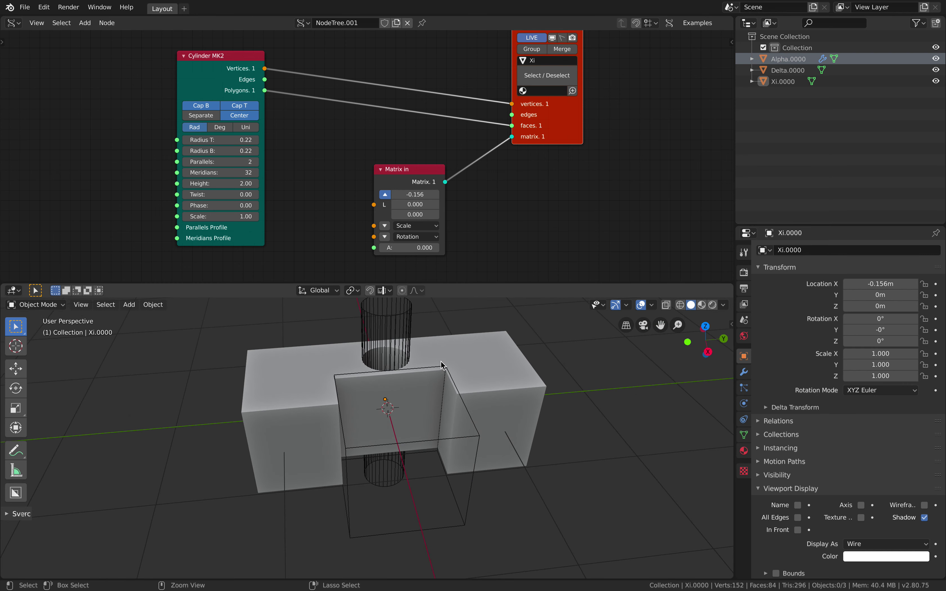
key("ctrl+s")
- Add a Line node beside the Xi Matrix in node and link its Vertices output to the matrix's location input
left_click_drag(207, 56, 153, 52)
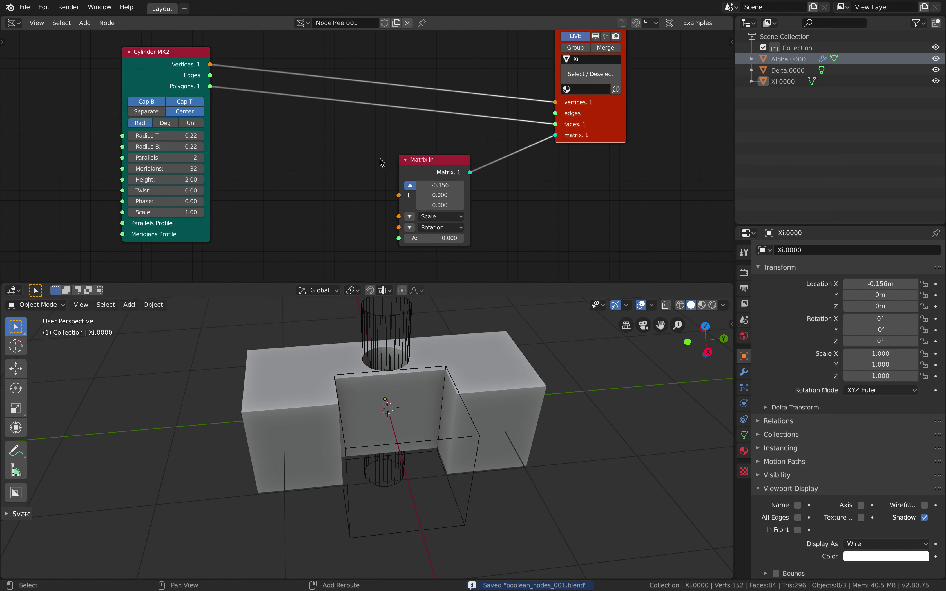
key("alt+space")
type("lin")
key("Return")
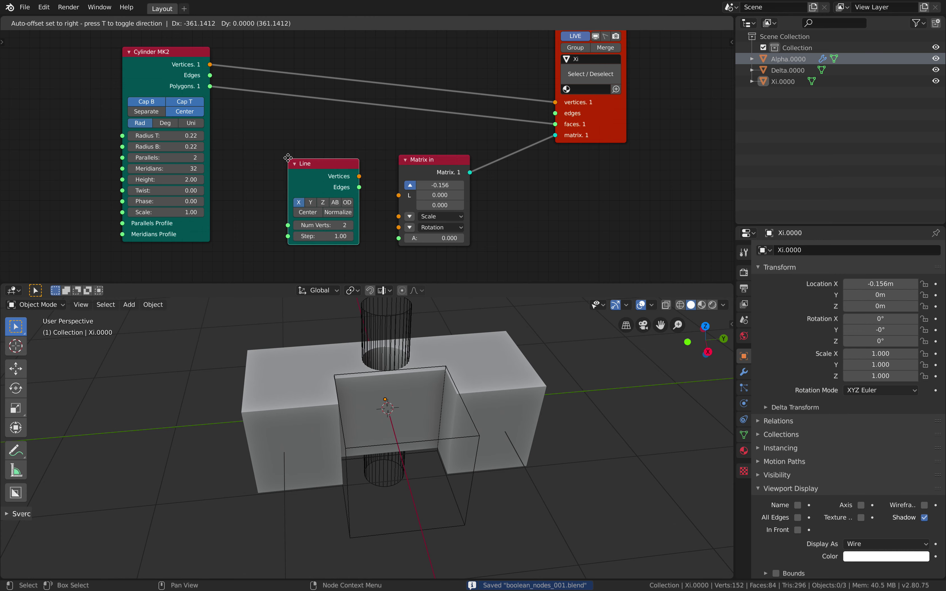
left_click(286, 163)
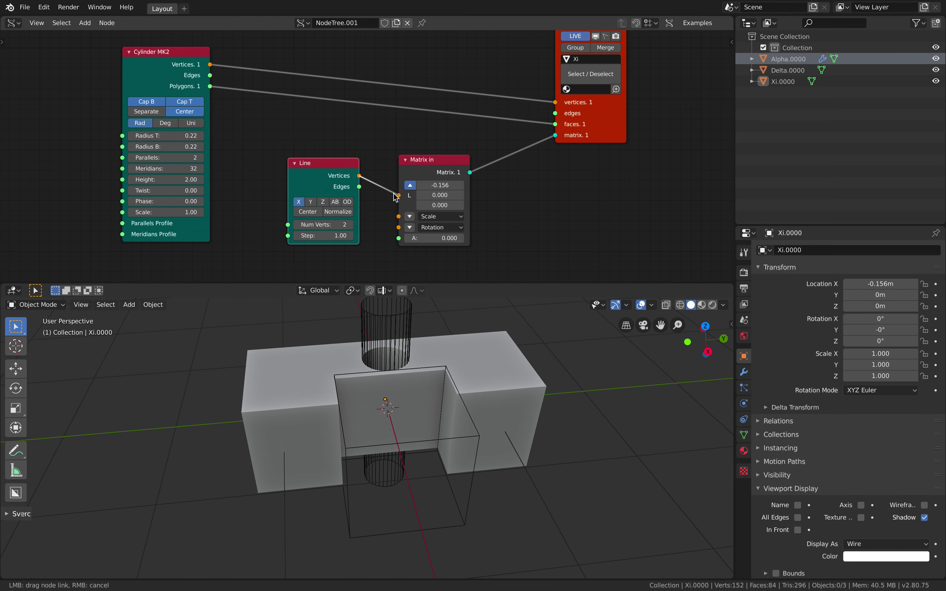
left_click_drag(395, 197, 396, 196)
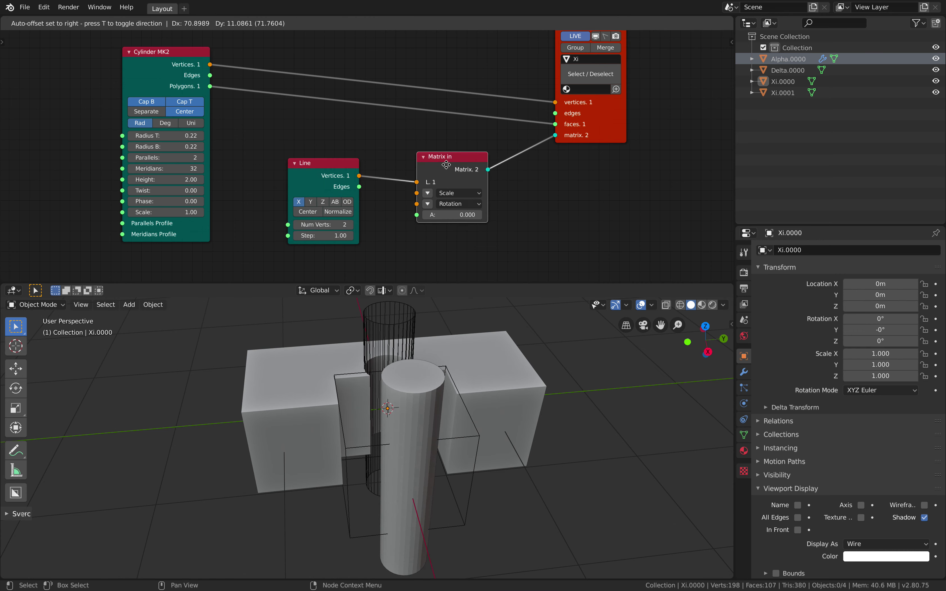
- Set the Line node to 4 vertices along Y with Center enabled, and save the file
left_click(350, 224)
left_click(350, 225)
middle_click_drag(438, 392, 328, 337)
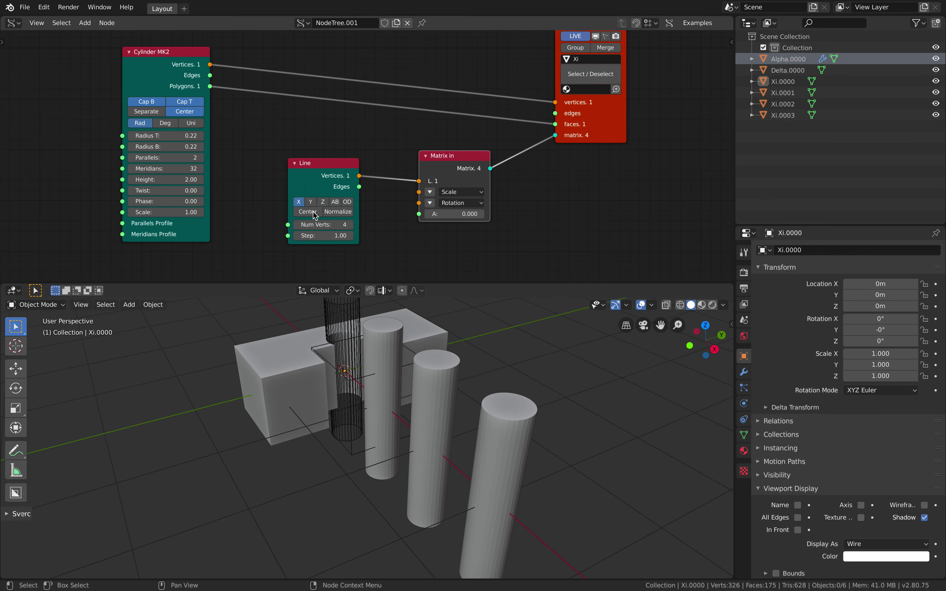
left_click(311, 202)
middle_click_drag(441, 363, 405, 417)
left_click(318, 213)
middle_click_drag(391, 342, 443, 396)
scroll(422, 356, "up", 3)
key("ctrl+s")
scroll(431, 385, "down", 2)
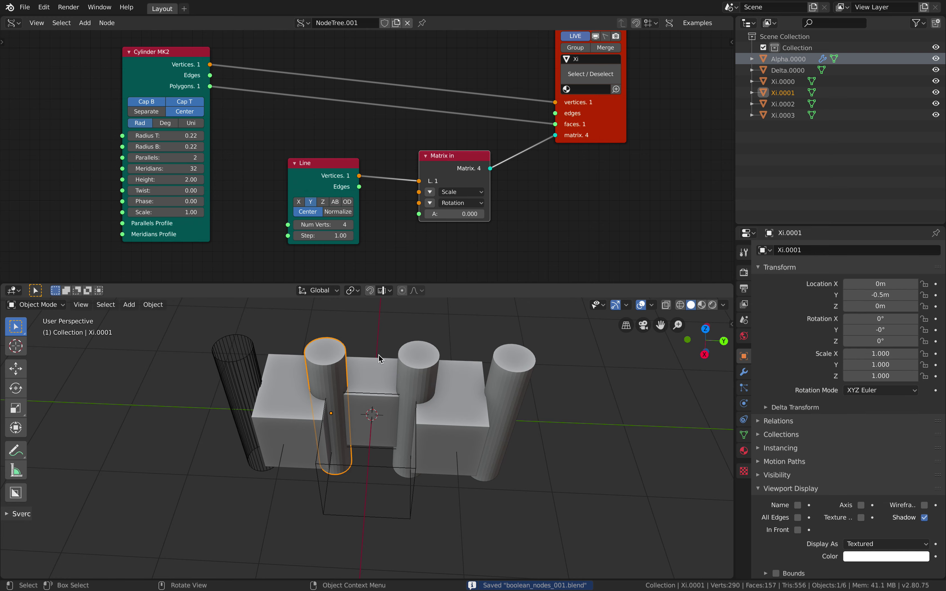
- Hide Delta.0000 and all Xi objects except Xi.0000, and set both radii of the Cylinder MK2 node to 0.33
middle_click_drag(463, 386, 433, 375)
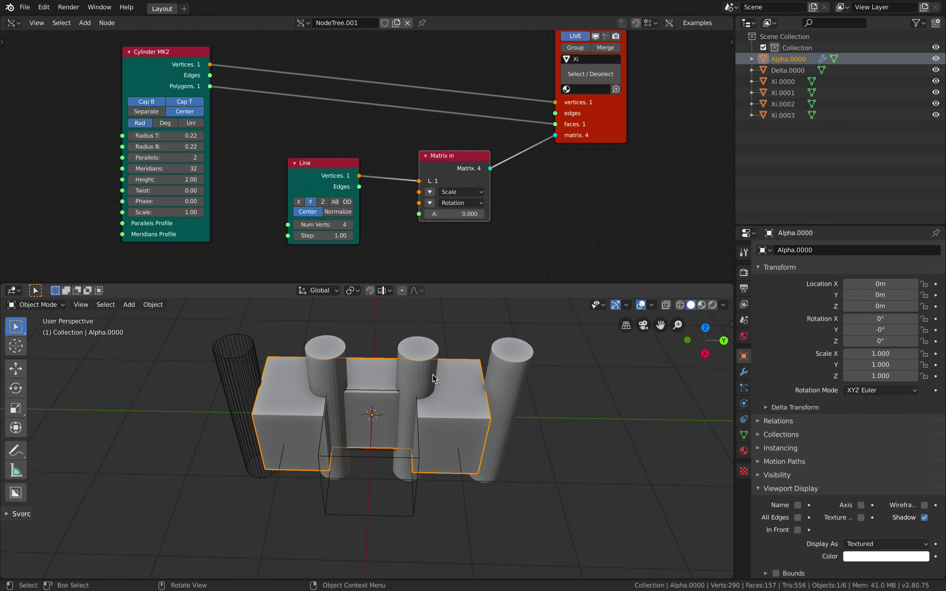
left_click_drag(936, 70, 934, 118)
left_click(936, 81)
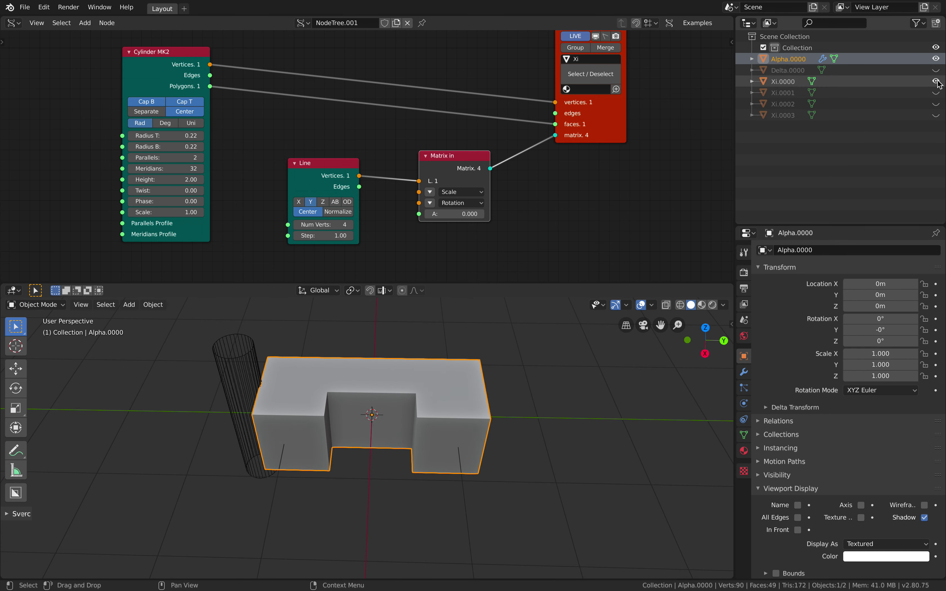
middle_click_drag(270, 438, 268, 430)
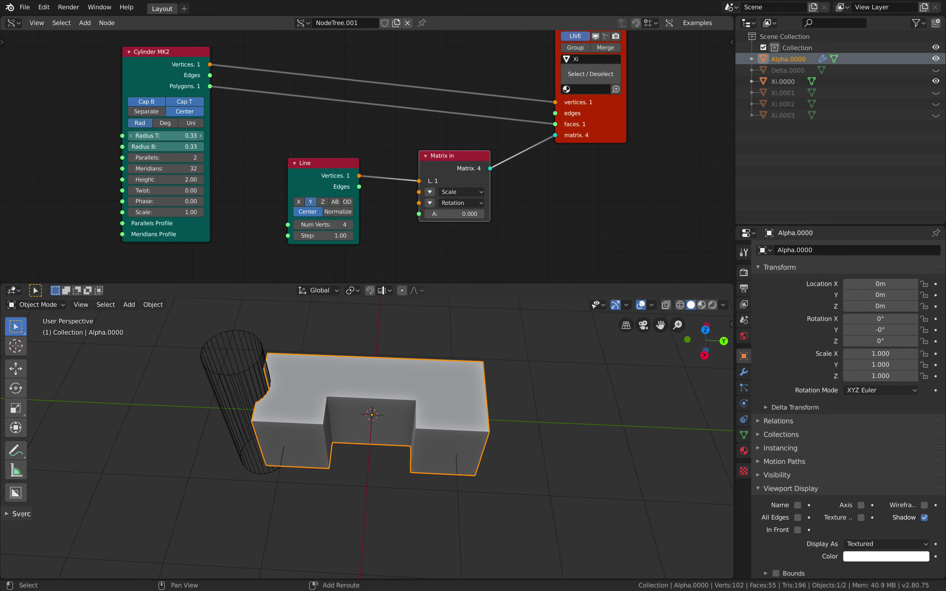
middle_click_drag(440, 205, 421, 207)
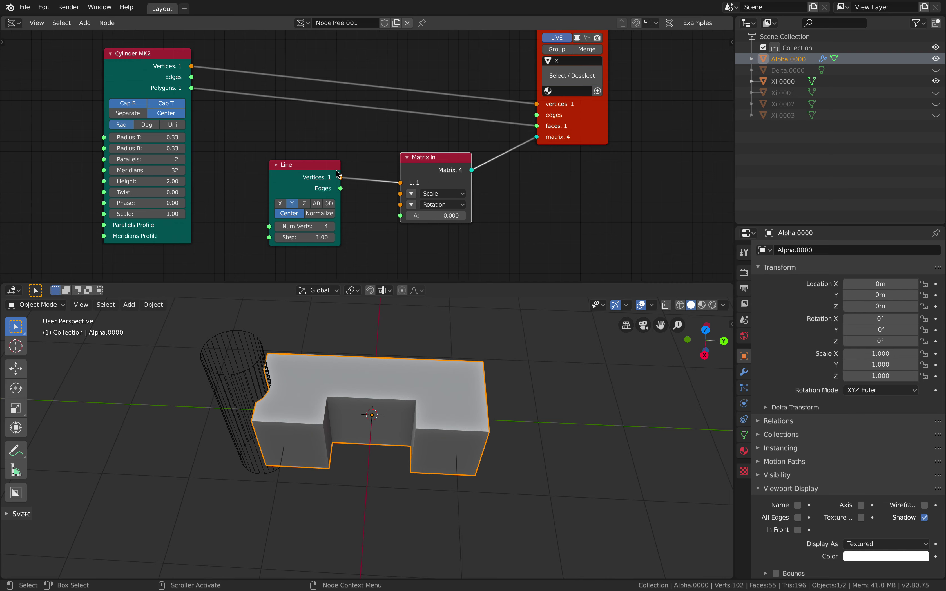
- Move the Line node closer to the Matrix in node and enable Merge in the Xi viewer
left_click_drag(335, 168, 419, 171)
middle_click_drag(381, 149, 247, 179)
scroll(318, 163, "up", 3)
middle_click_drag(335, 164, 328, 180)
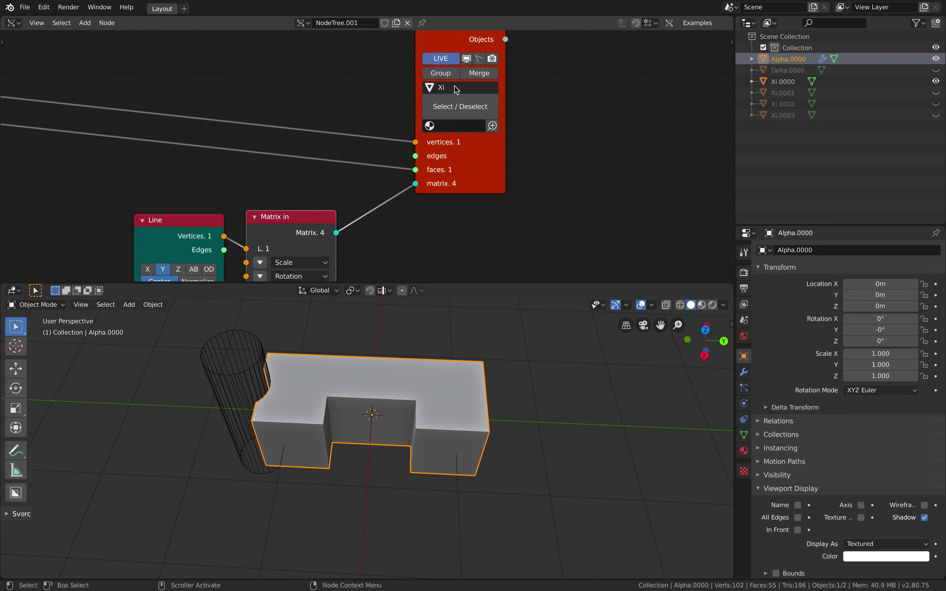
left_click(481, 74)
key("Home")
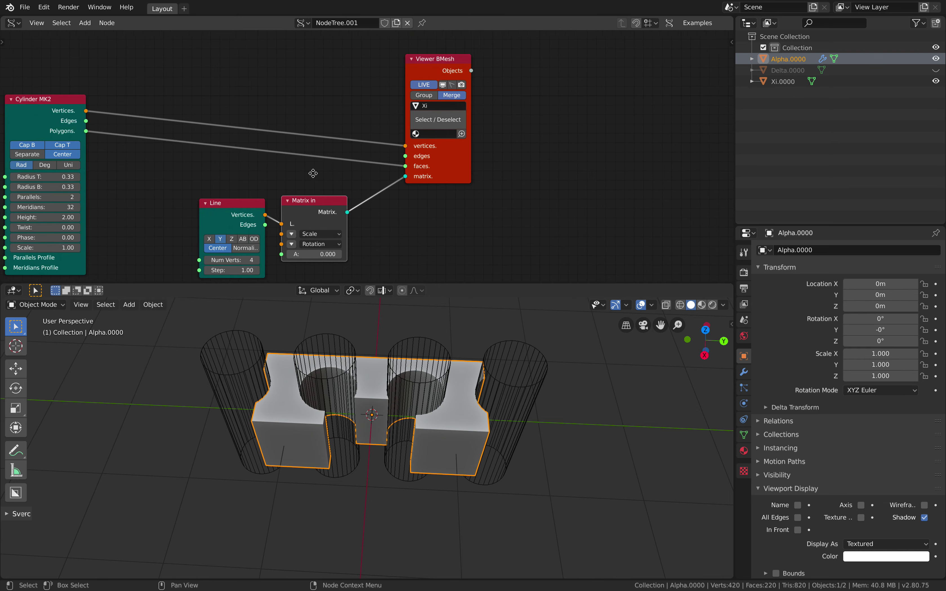
- Rearrange the Cylinder MK2, Line, Matrix in and Xi viewer nodes into a compact, readable layout
left_click_drag(192, 93, 243, 79)
middle_click_drag(551, 178, 443, 188)
scroll(450, 185, "up", 1)
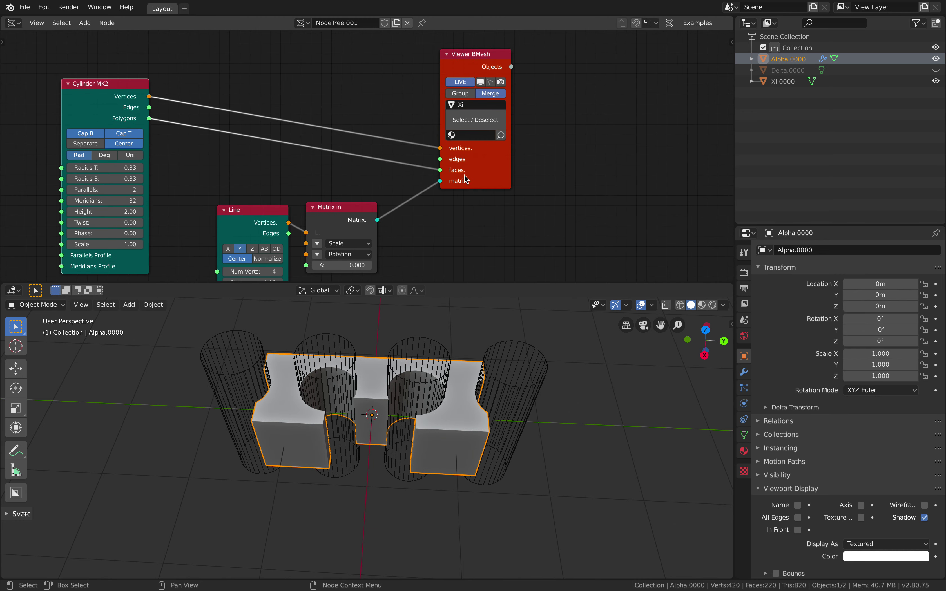
left_click_drag(357, 208, 404, 190)
left_click_drag(269, 212, 298, 196)
left_click_drag(494, 165, 502, 164)
middle_click_drag(310, 199, 320, 192)
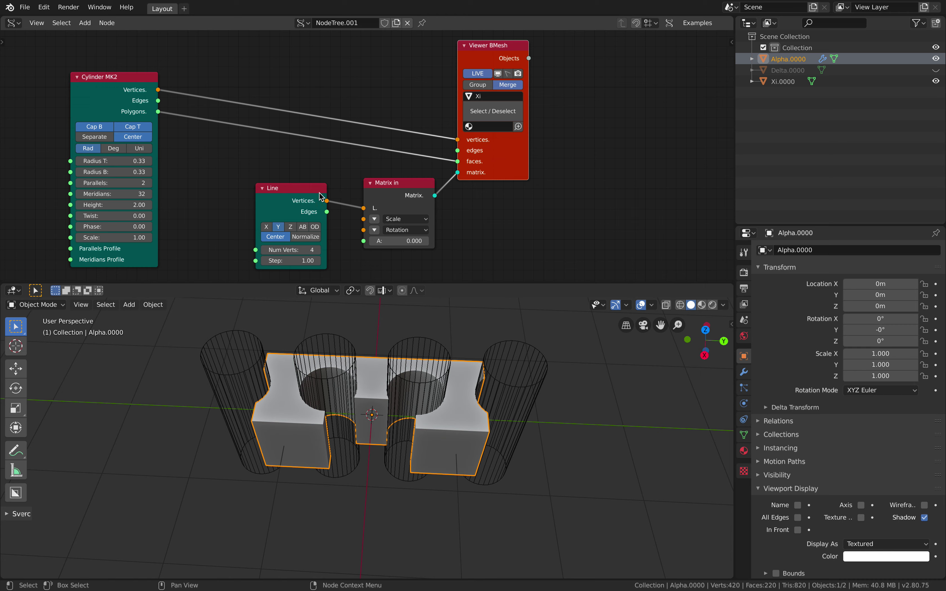
- Select the merged Xi.0000 cylinders and check their viewport display type, ending with nothing selected
middle_click_drag(366, 366, 425, 338)
left_click(416, 343)
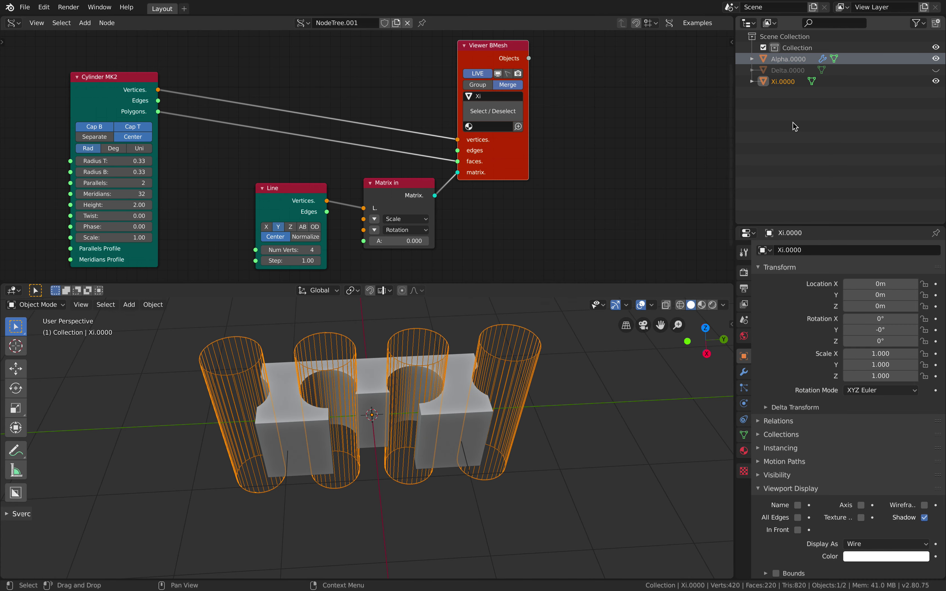
left_click(850, 545)
left_click(525, 382)
left_click(517, 389)
mouse_move(514, 400)
middle_mouse_down()
mouse_move(509, 392)
mouse_move(547, 403)
mouse_move(517, 397)
middle_mouse_up()
left_click(549, 406)
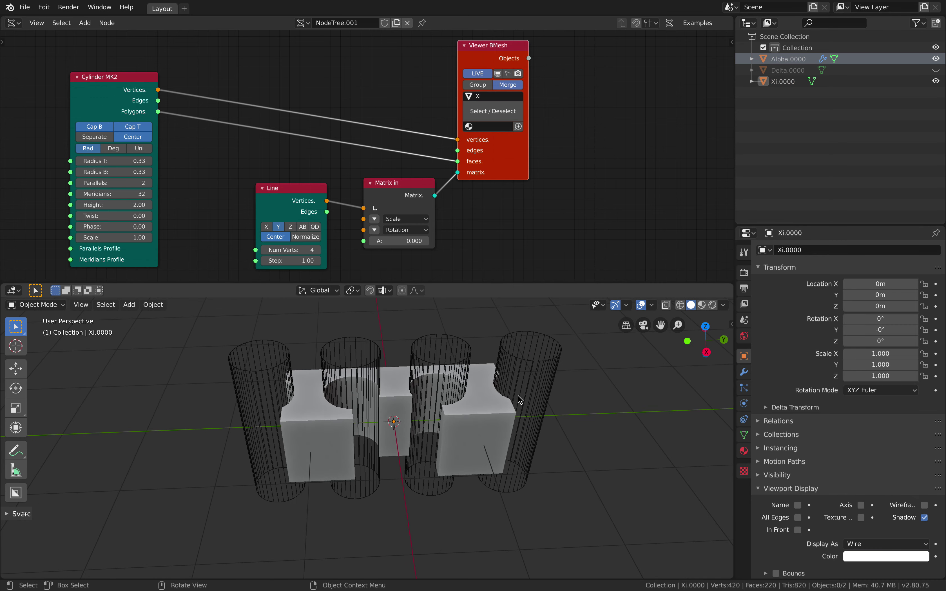
- Hide the Xi.0000 cutter in the viewport so only the cut box shows, and save the file
left_click(936, 81)
left_click(794, 72)
left_click(793, 82)
left_click(793, 74)
left_click(783, 81)
middle_click_drag(566, 398, 535, 386)
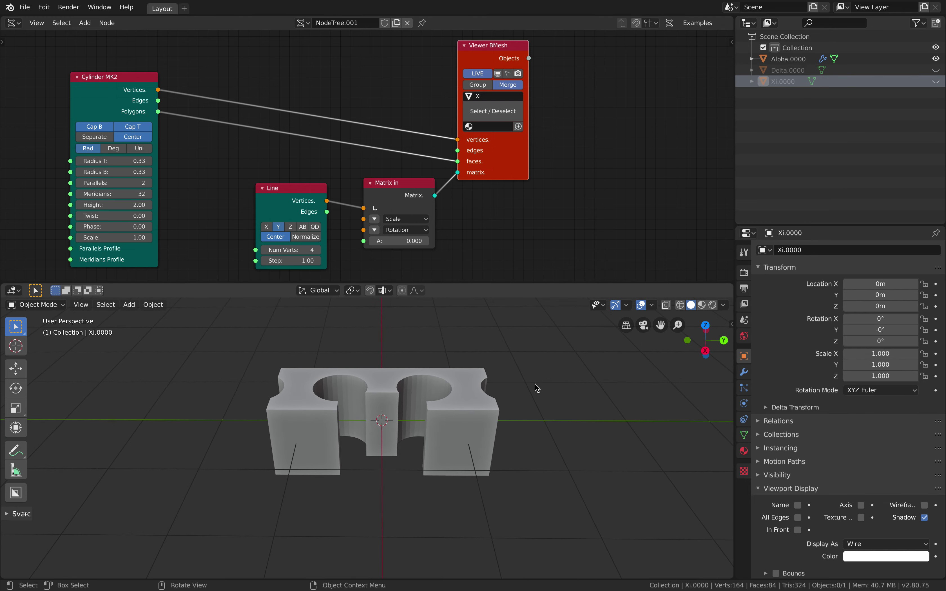
key("ctrl+s")
- Reposition the Delta viewer and its Box node in the node tree, and save the file
scroll(339, 179, "down", 1)
middle_click_drag(183, 169, 401, 186)
scroll(399, 185, "down", 2)
middle_click_drag(328, 196, 489, 180)
middle_click_drag(261, 147, 364, 152)
middle_click_drag(427, 166, 410, 164)
left_click_drag(412, 117, 422, 118)
left_click_drag(297, 136, 320, 124)
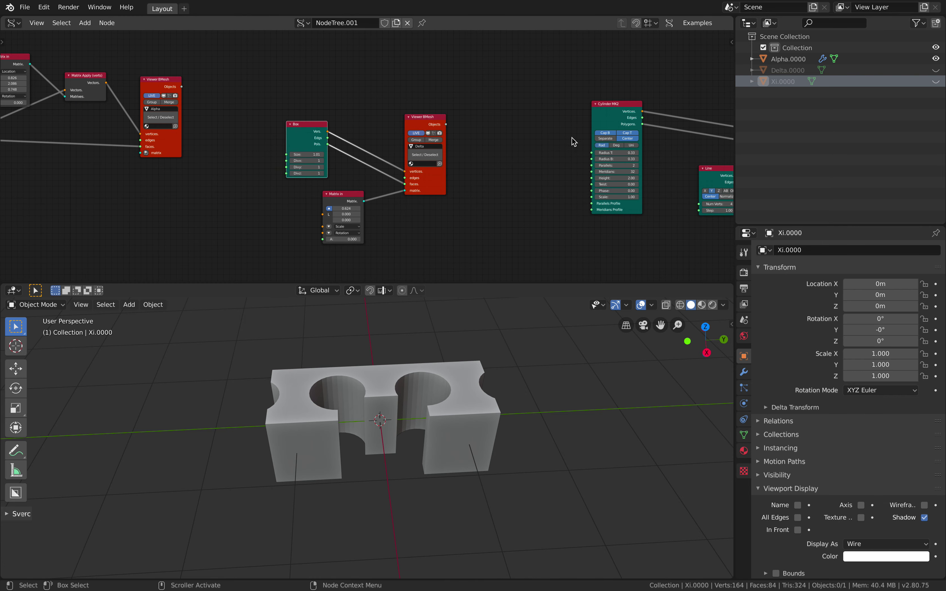
scroll(504, 125, "right", 10)
left_click(448, 382)
key("ctrl+s")
- Select the cut Alpha.0000 box and examine its cylindrical cut-outs from different angles
middle_click_drag(448, 382, 500, 390)
key("alt+a")
left_click(436, 369)
scroll(414, 378, "up", 3)
mouse_move(406, 378)
middle_mouse_down()
mouse_move(442, 370)
mouse_move(417, 387)
mouse_move(421, 379)
middle_mouse_up()
scroll(441, 370, "down", 1)
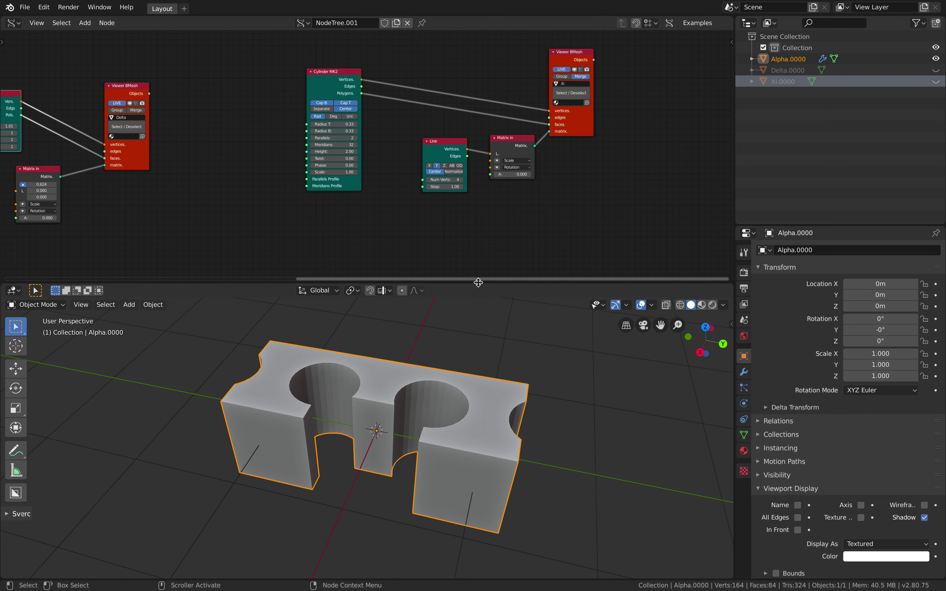
- Enlarge the 3D viewport at the expense of the node editor, fit the whole node tree in view, and save the file
left_click_drag(478, 282, 475, 105)
middle_click_drag(454, 283, 463, 250)
left_click_drag(481, 103, 482, 156)
middle_click_drag(473, 213, 459, 300)
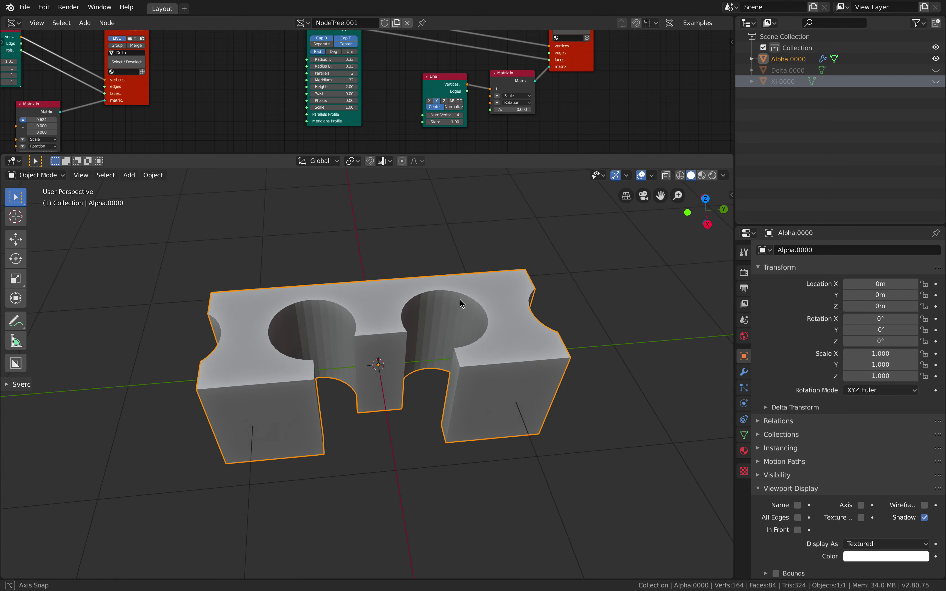
left_click_drag(433, 156, 447, 237)
middle_click_drag(449, 270, 459, 336)
key("Home")
key("ctrl+s")
- Taper the cylinder cutters by setting Radius T to 0.15 and Radius B to 0.45 in the Cylinder MK2 node
scroll(438, 137, "up", 3)
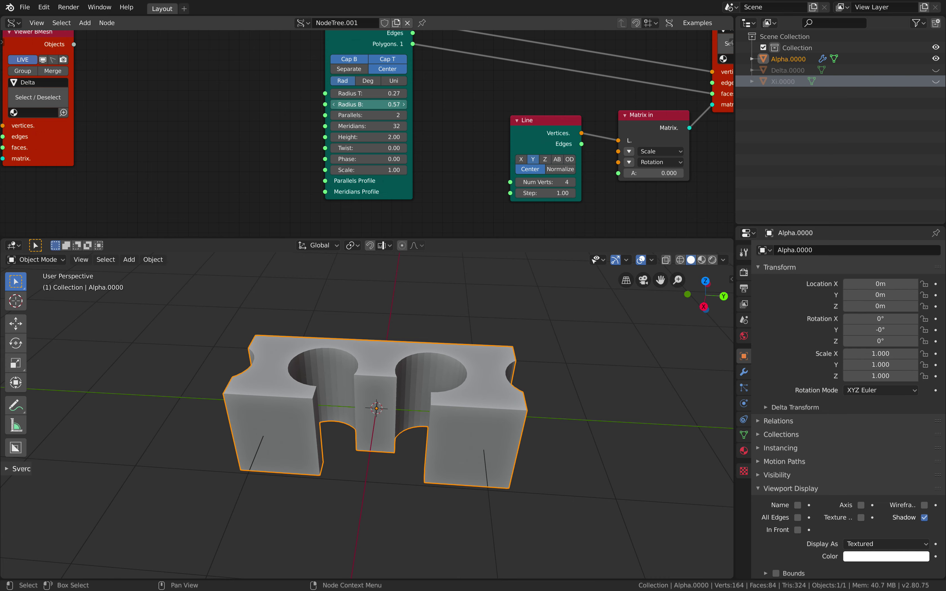
middle_click_drag(642, 102, 623, 112)
left_click(662, 347)
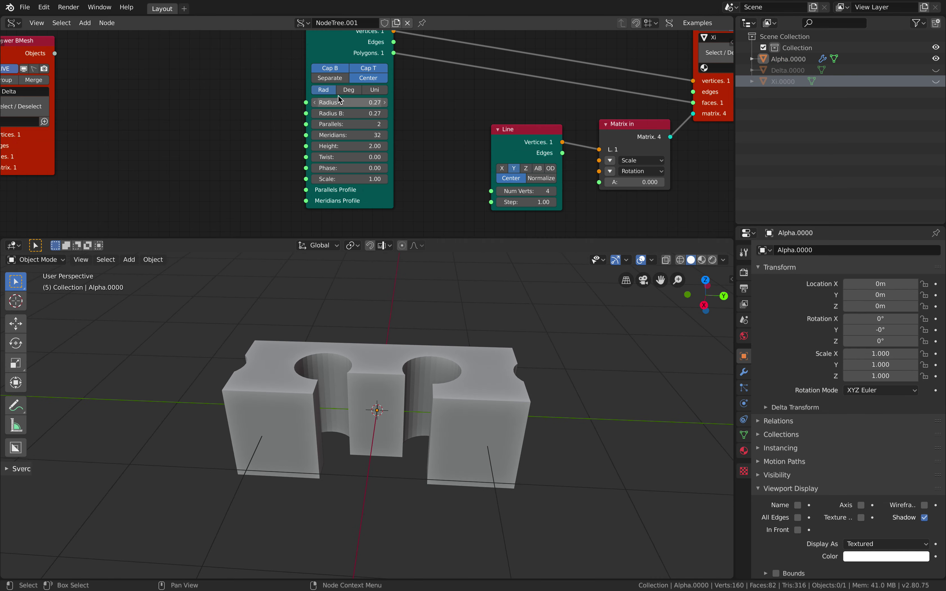
left_click_drag(348, 102, 368, 102)
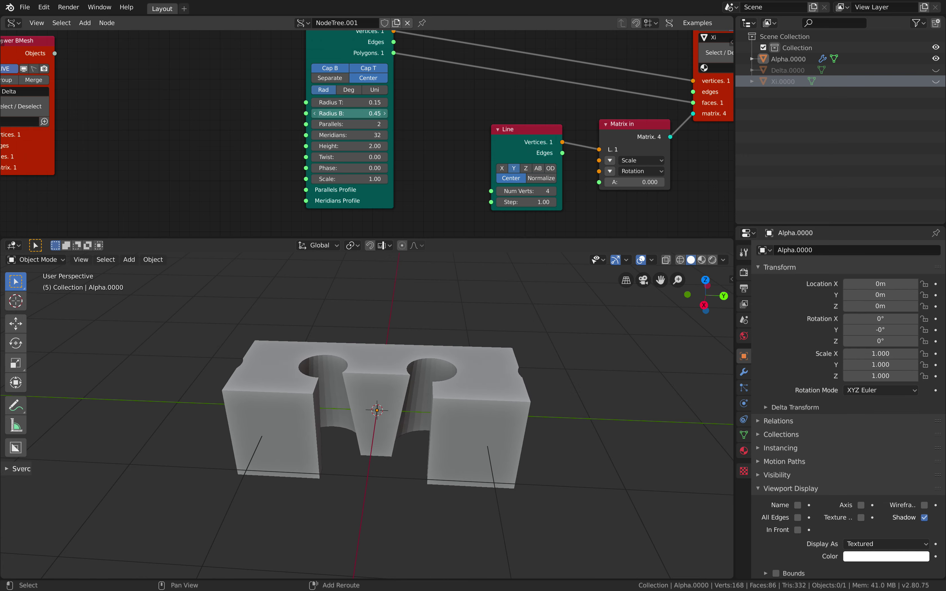
- Set the Delta cutter's X location to 0.552 in its Matrix in node and save the file
middle_click_drag(426, 313, 448, 322)
key("ctrl+s")
scroll(228, 152, "down", 2)
middle_click_drag(229, 152, 580, 133)
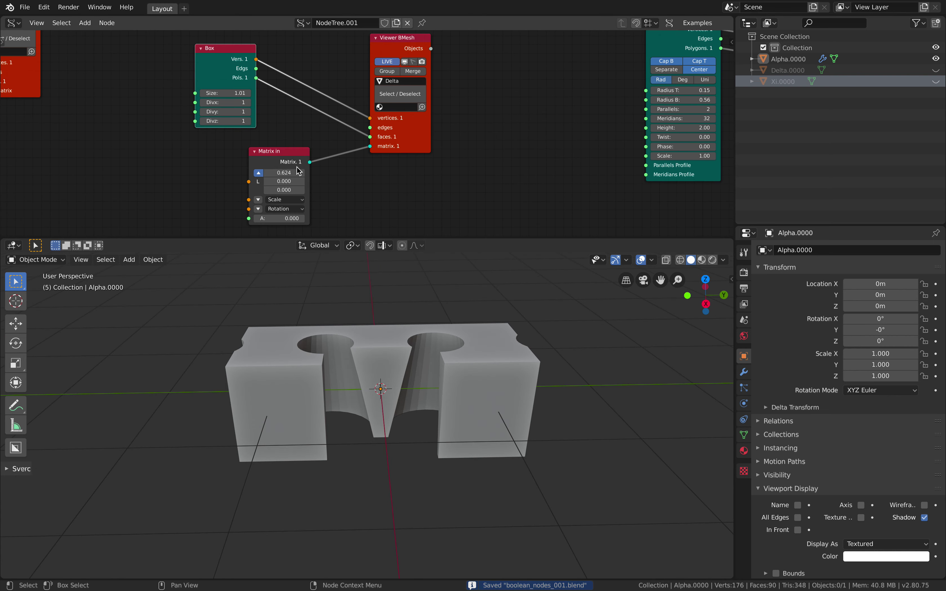
mouse_move(286, 176)
left_mouse_down()
mouse_move(303, 176)
mouse_move(295, 172)
left_mouse_up()
middle_click_drag(372, 355, 394, 351)
left_click_drag(284, 173, 316, 159)
scroll(317, 131, "up", 1)
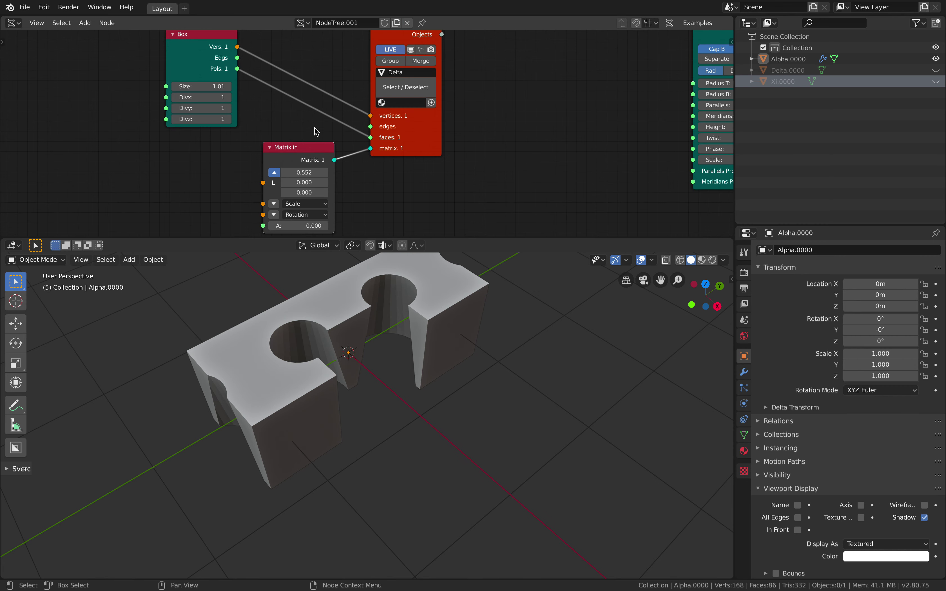
mouse_move(415, 348)
middle_mouse_down()
mouse_move(389, 312)
mouse_move(415, 349)
middle_mouse_up()
key("ctrl+s")
middle_click_drag(390, 311, 425, 348)
- Unhide Delta.0000, then move it along the X axis and scale it to 0.709 directly in the viewport
left_click(392, 317)
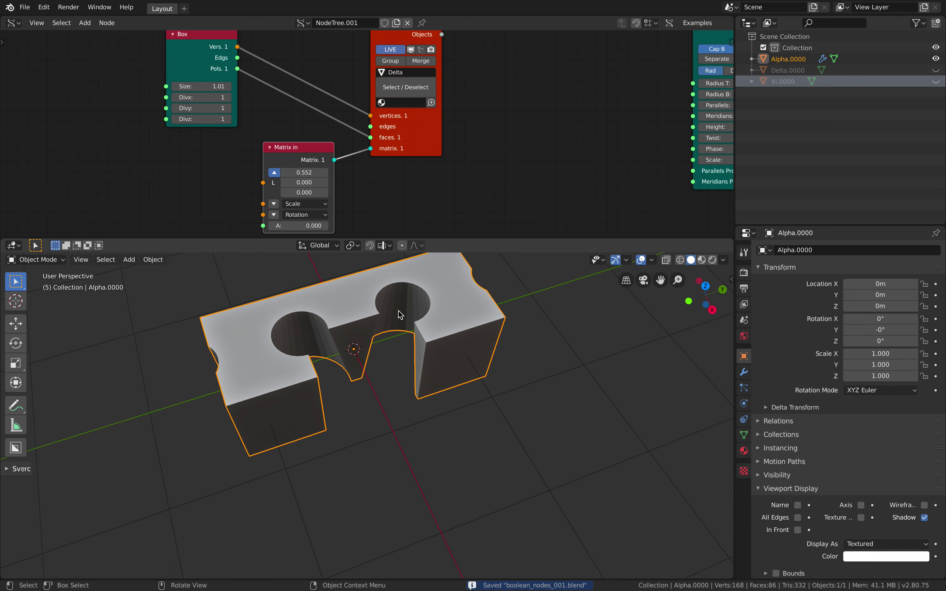
left_click(936, 70)
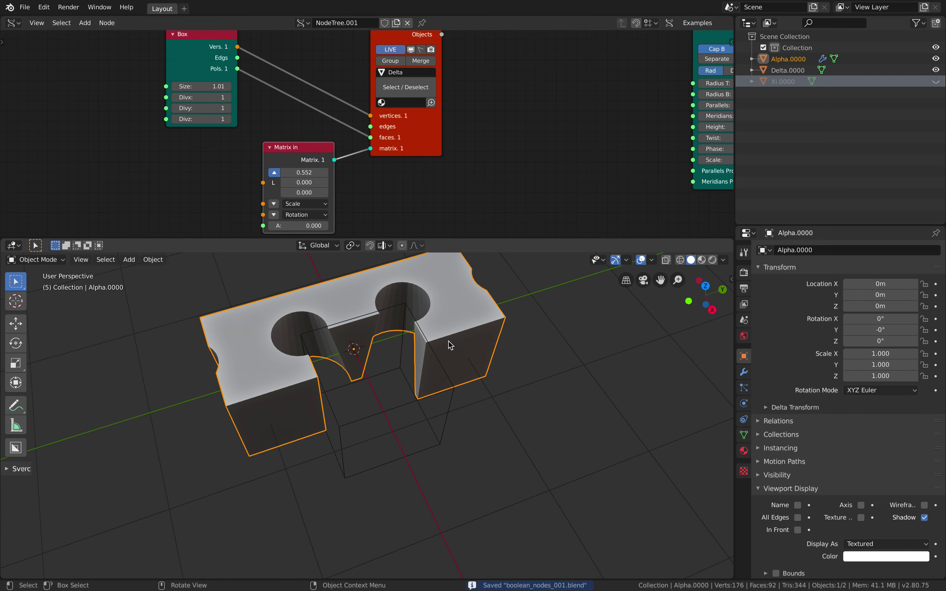
left_click(453, 392)
middle_click_drag(453, 392, 440, 412)
key("g")
key("x")
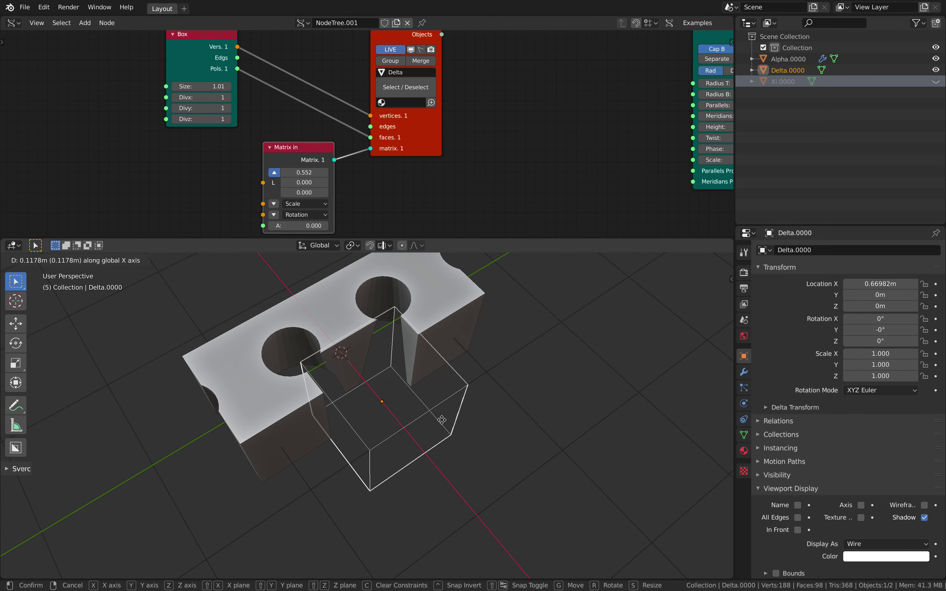
left_click(437, 417)
key("s")
left_click(424, 410)
middle_click_drag(459, 412, 449, 405)
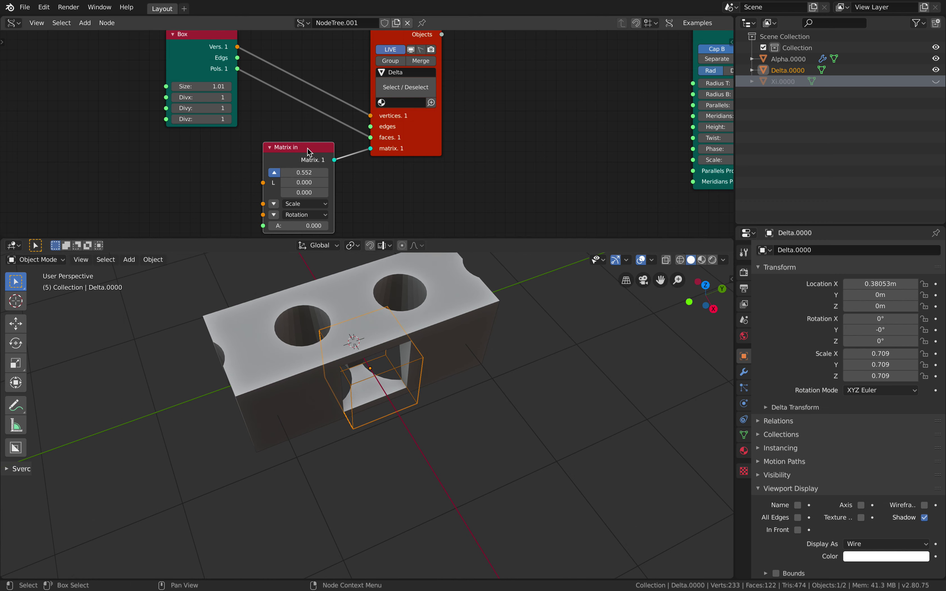
- Delete Delta's Matrix in node and place the box freely at about X 0.85 m, Z 0.62 m with scale 1.380
key("x")
left_click(405, 298)
left_click(404, 298)
key("g")
key("x")
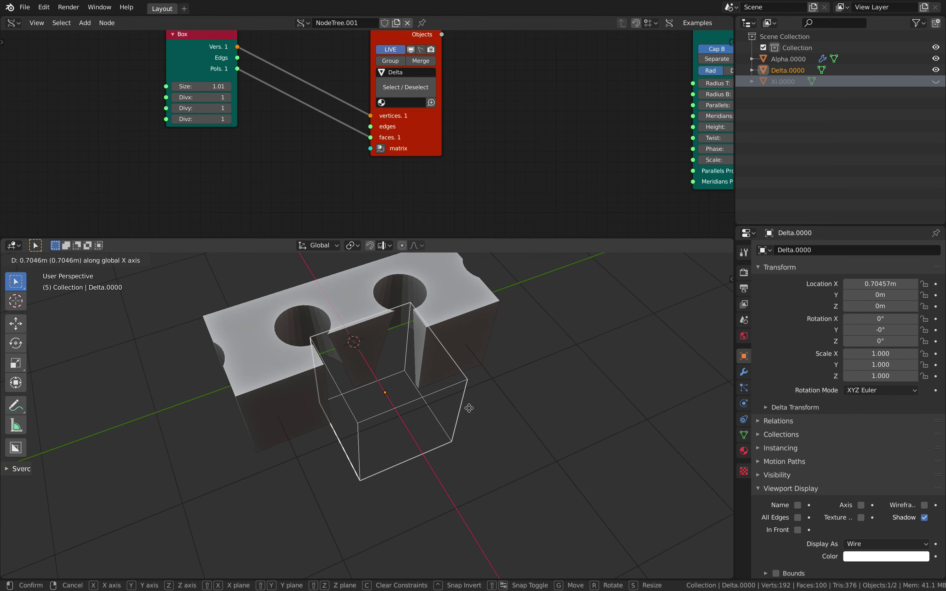
left_click(477, 420)
key("s")
left_click(507, 412)
middle_click_drag(507, 412, 485, 296)
key("g")
key("z")
left_click(469, 361)
key("alt+a")
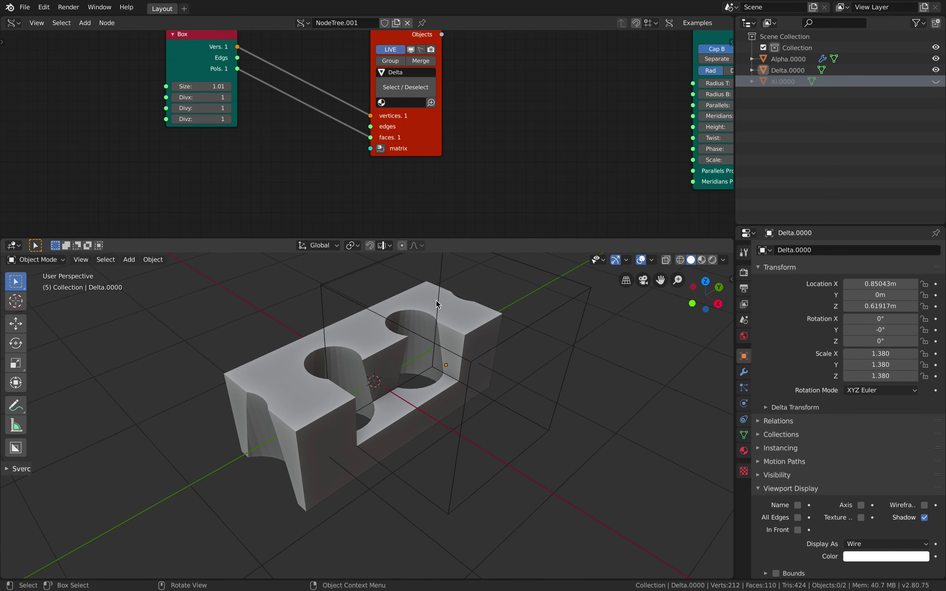
- Set the size of Delta's Box node to 1.07 and save the file
scroll(438, 304, "down", 1)
mouse_move(219, 88)
left_mouse_down()
mouse_move(229, 88)
mouse_move(200, 86)
left_mouse_up()
mouse_move(411, 376)
middle_mouse_down()
mouse_move(418, 368)
mouse_move(400, 338)
mouse_move(421, 358)
middle_mouse_up()
key("ctrl+s")
- Add a Matrix in node to the Delta viewer's matrix input, expand its location values and reset them to 0
left_click(380, 149)
left_click_drag(245, 74, 291, 168)
left_click(249, 158)
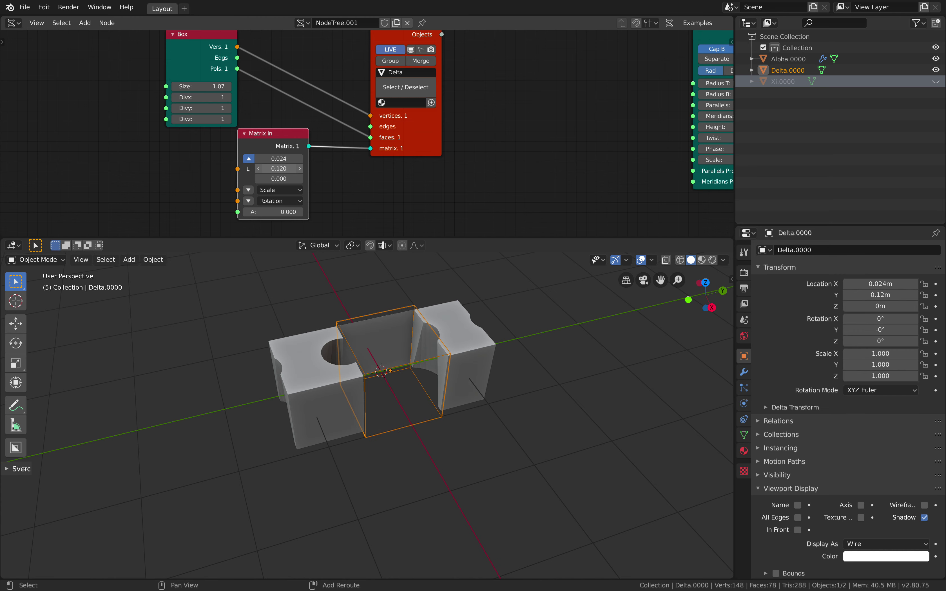
key("Return")
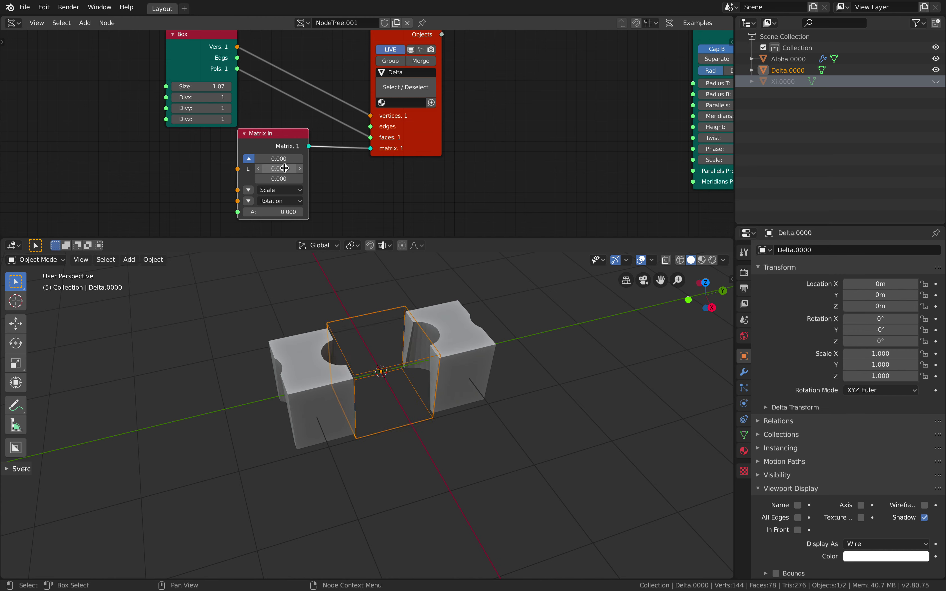
- Set the Delta box's X location to 0.840 in the new Matrix in node and save the file
left_click_drag(293, 159, 327, 159)
middle_click_drag(488, 301, 457, 309)
key("ctrl+s")
scroll(218, 176, "down", 4)
- Select the Alpha.0000 object and delete the Box node that supplies its geometry
middle_click_drag(417, 362, 446, 333)
left_click(450, 347)
middle_click_drag(351, 334, 401, 351)
scroll(139, 152, "down", 2)
middle_click_drag(140, 152, 489, 202)
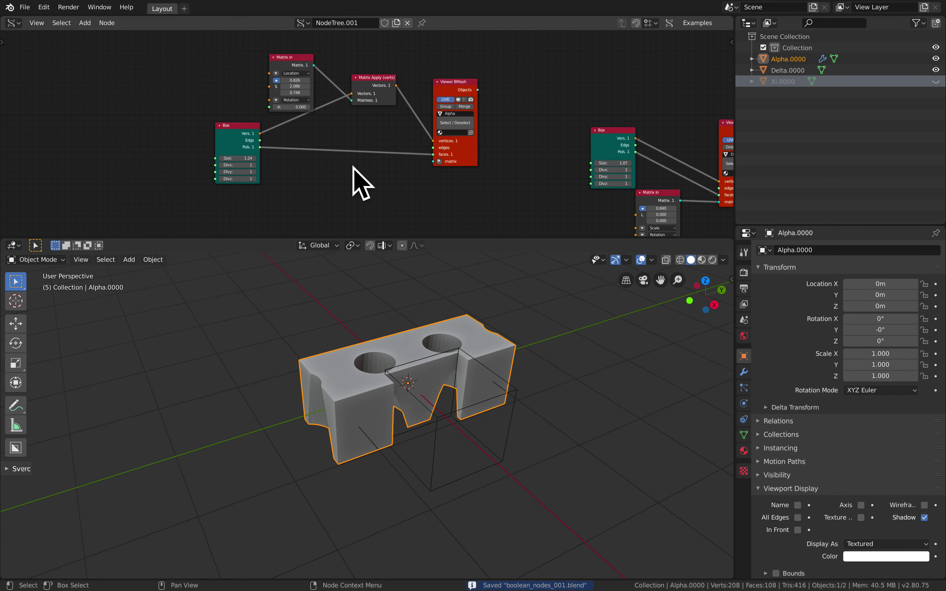
scroll(279, 104, "up", 2)
left_click_drag(220, 125, 190, 125)
middle_click_drag(211, 137, 211, 134)
left_click_drag(185, 119, 119, 123)
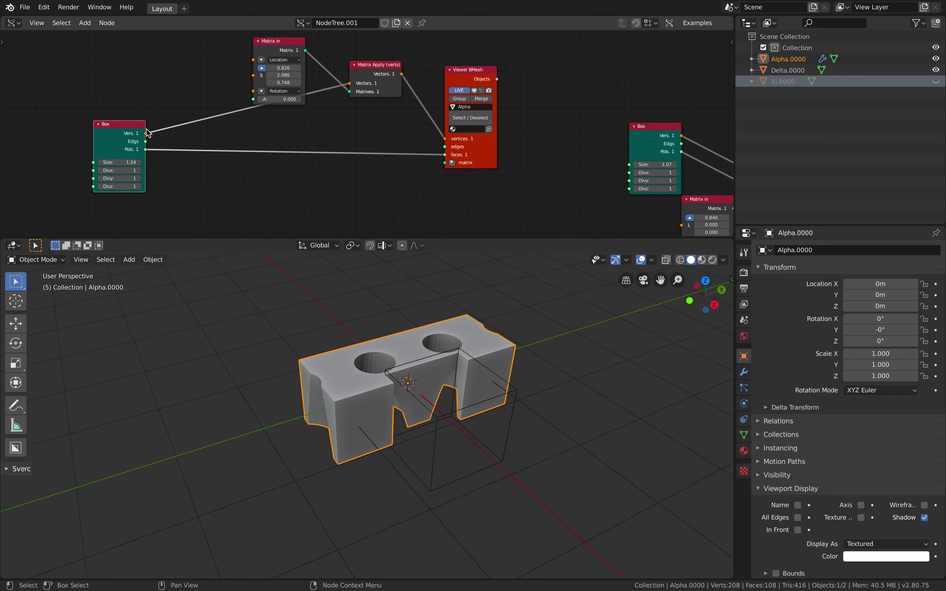
scroll(151, 125, "up", 1)
middle_click_drag(265, 122, 285, 113)
scroll(271, 130, "down", 3)
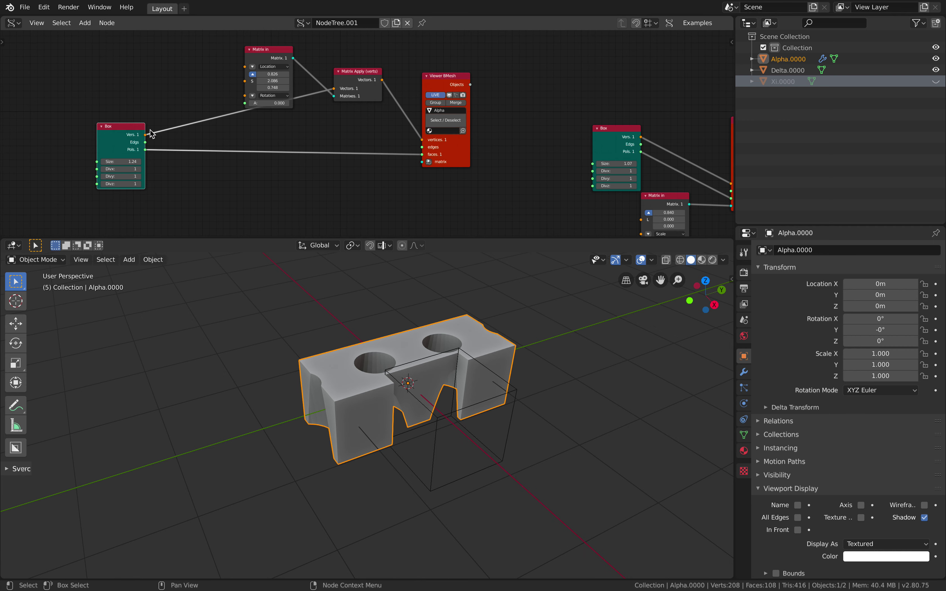
key("x")
- Add a Cylinder MK2 node in the free space where Alpha's Box node was
key("shift+a")
left_click(180, 131)
type("cy")
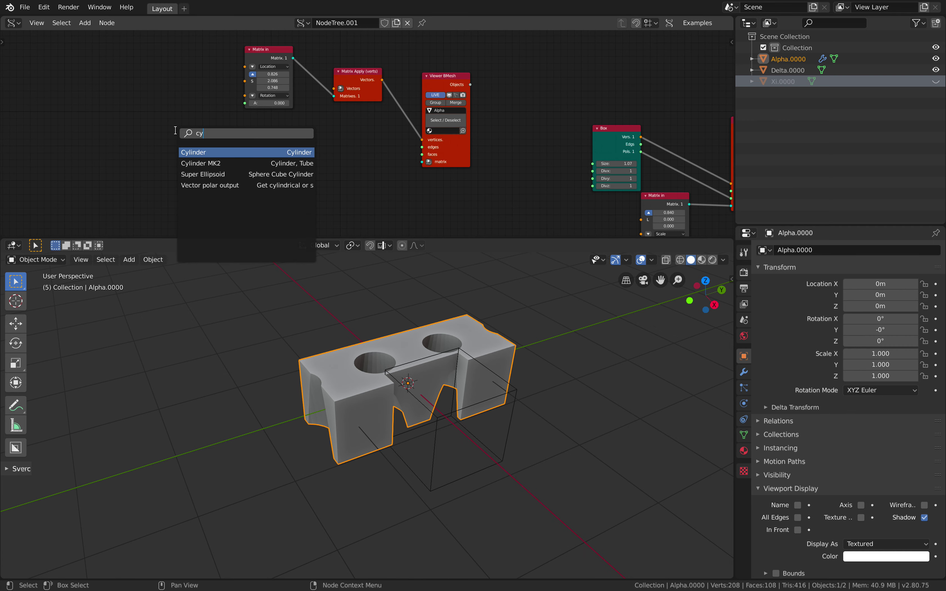
key("Down")
key("Return")
left_click(175, 131)
scroll(362, 149, "up", 1)
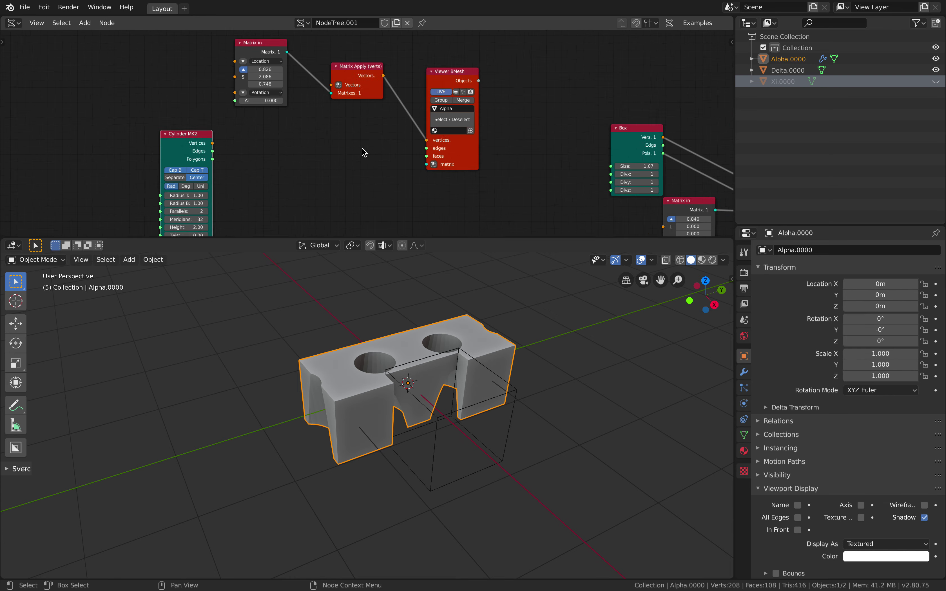
- Connect the new cylinder's Vertices and Polygons directly to the Alpha viewer's vertices and faces, bypassing Matrix Apply
scroll(430, 147, "up", 1)
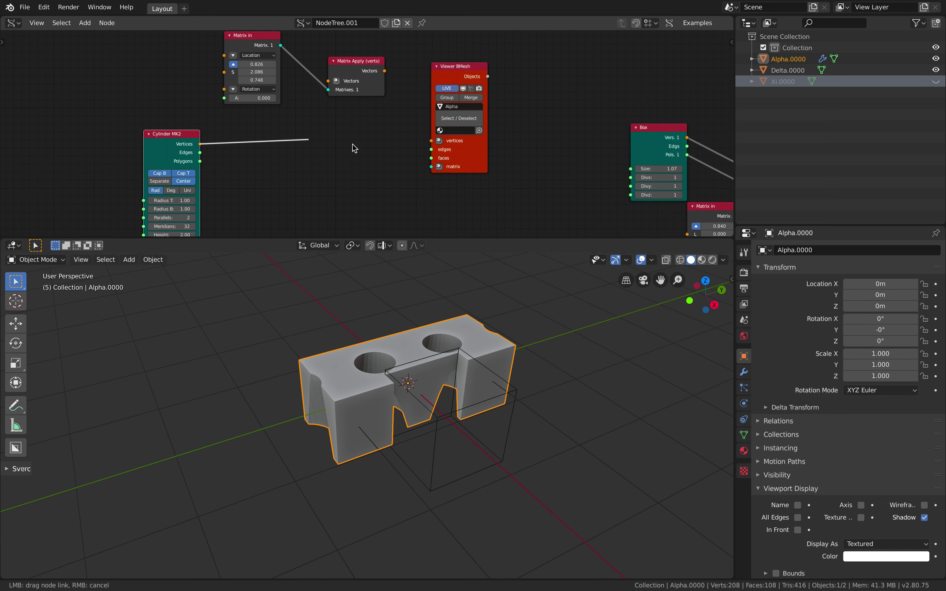
left_click_drag(428, 146, 430, 143)
left_click_drag(198, 162, 199, 161)
left_click_drag(192, 136, 315, 135)
middle_click_drag(290, 81, 183, 120)
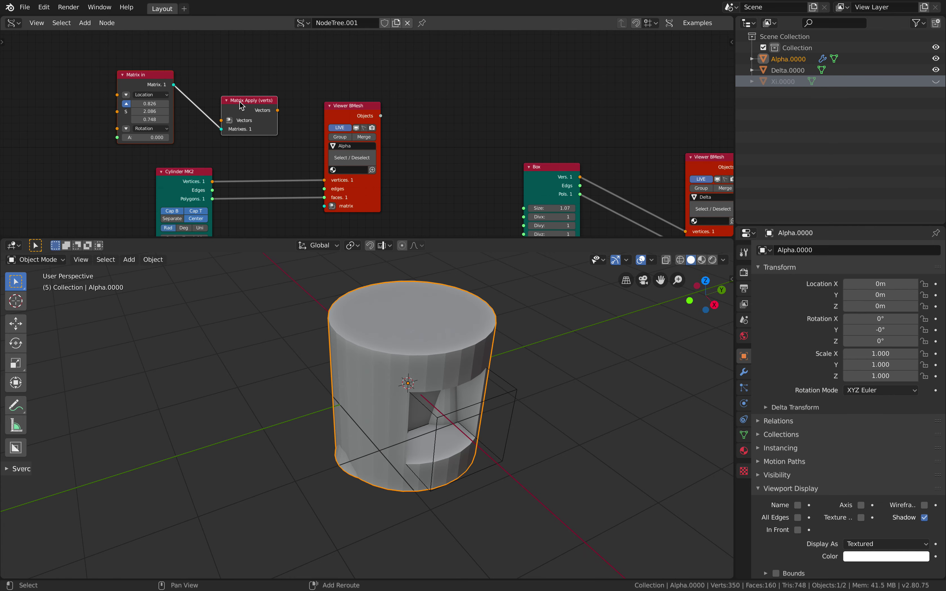
- Move the scaling Matrix in and Matrix Apply nodes over to the Delta group and shift Delta's Box node to make room
middle_click_drag(238, 129, 134, 133)
key("g")
left_click(508, 135)
middle_click_drag(485, 151, 410, 137)
scroll(409, 136, "up", 2)
left_click_drag(358, 163, 253, 167)
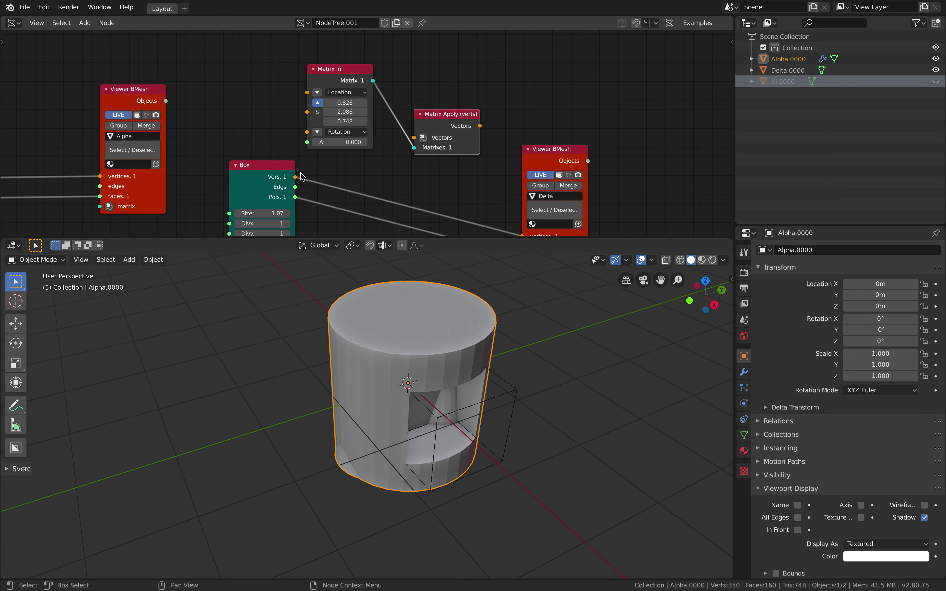
- Route Delta's Box vertices through Matrix Apply into the Delta viewer's vertices input
left_click_drag(415, 137, 416, 137)
left_click_drag(447, 137, 448, 176)
middle_click_drag(484, 198, 467, 141)
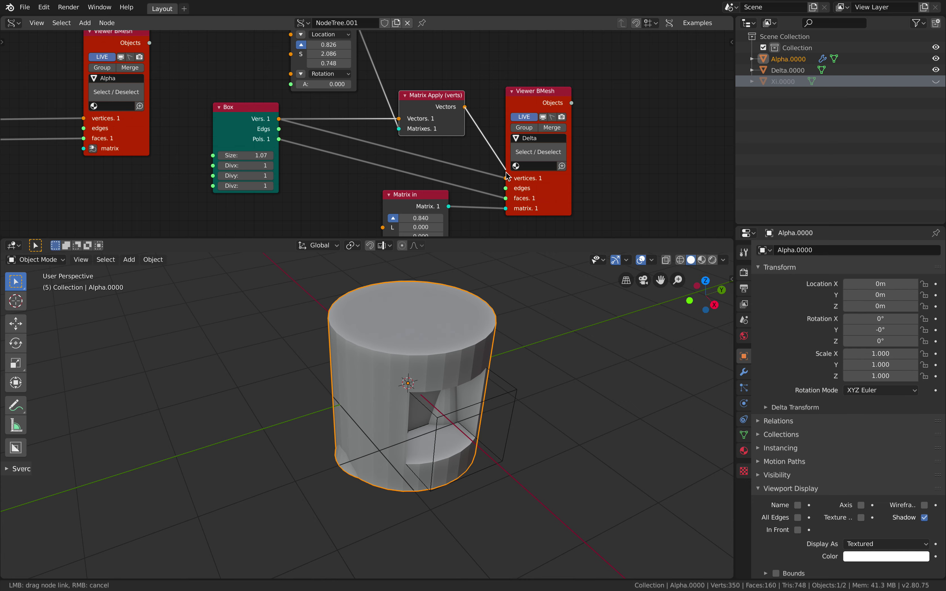
left_click_drag(507, 179, 506, 179)
middle_click_drag(539, 396, 514, 366)
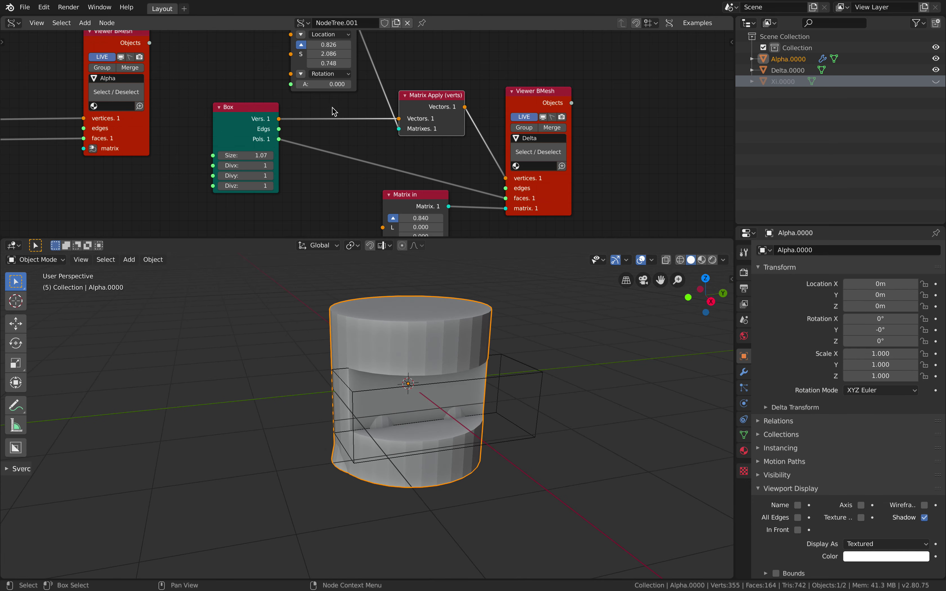
- Try an X scale of 2.536 for the Delta box in the Matrix in node, followed by a smaller one
middle_click_drag(325, 85, 325, 139)
mouse_move(324, 98)
left_mouse_down()
mouse_move(342, 98)
mouse_move(330, 99)
left_mouse_up()
middle_click_drag(444, 368, 429, 390)
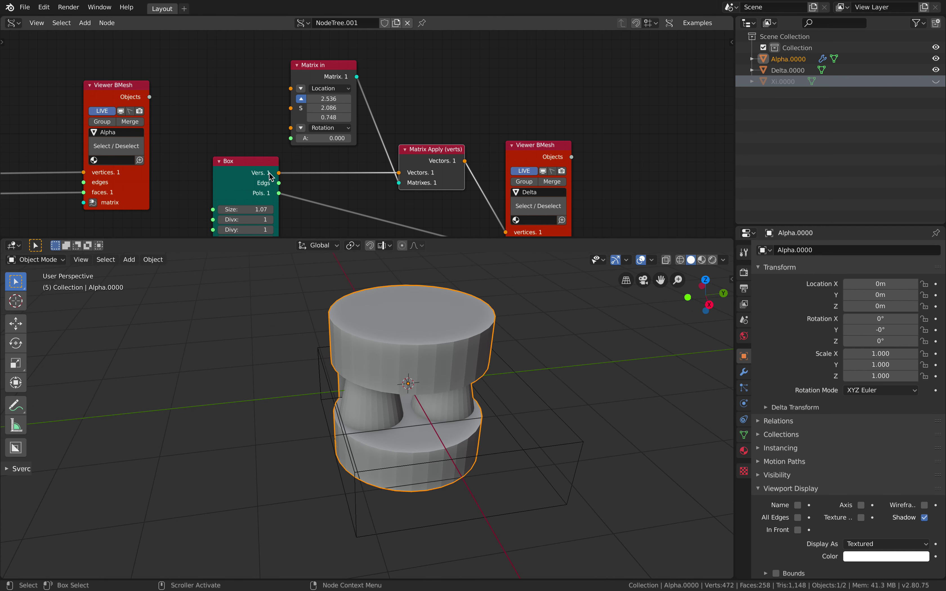
left_click_drag(328, 98, 317, 98)
- Set the Delta box's X location to 0.972 in the Matrix in node connected to its viewer
middle_click_drag(457, 167, 463, 97)
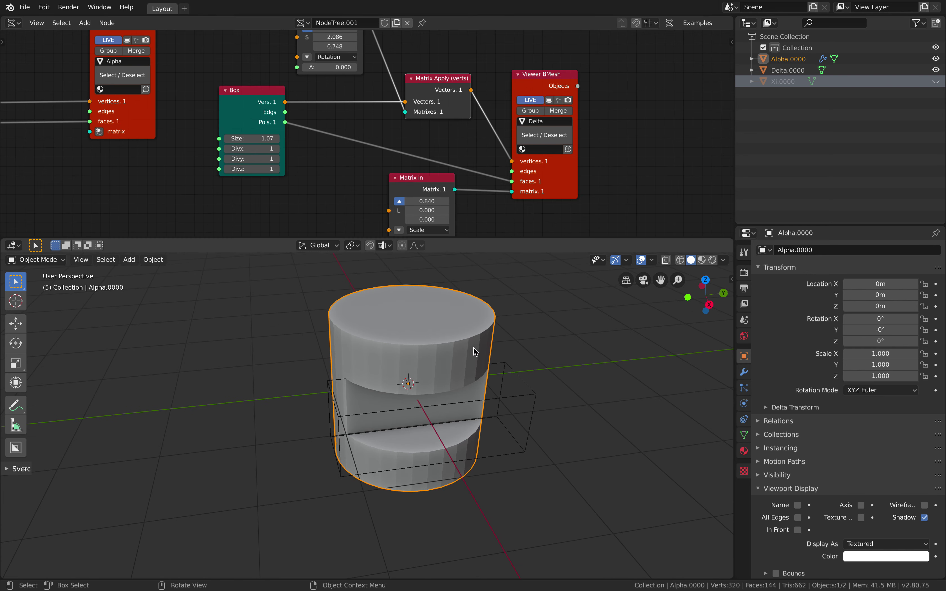
mouse_move(475, 347)
middle_mouse_down()
mouse_move(498, 347)
mouse_move(488, 361)
middle_mouse_up()
left_click_drag(430, 203, 431, 203)
middle_click_drag(512, 413, 485, 397)
- Reposition Alpha's Cylinder MK2 node and taper the cylinder with Radius T 0.52 and Radius B 0.82
scroll(287, 130, "down", 3)
middle_click_drag(55, 126, 243, 92)
left_click_drag(221, 86, 186, 83)
mouse_move(181, 124)
left_mouse_down()
mouse_move(196, 124)
mouse_move(171, 124)
left_mouse_up()
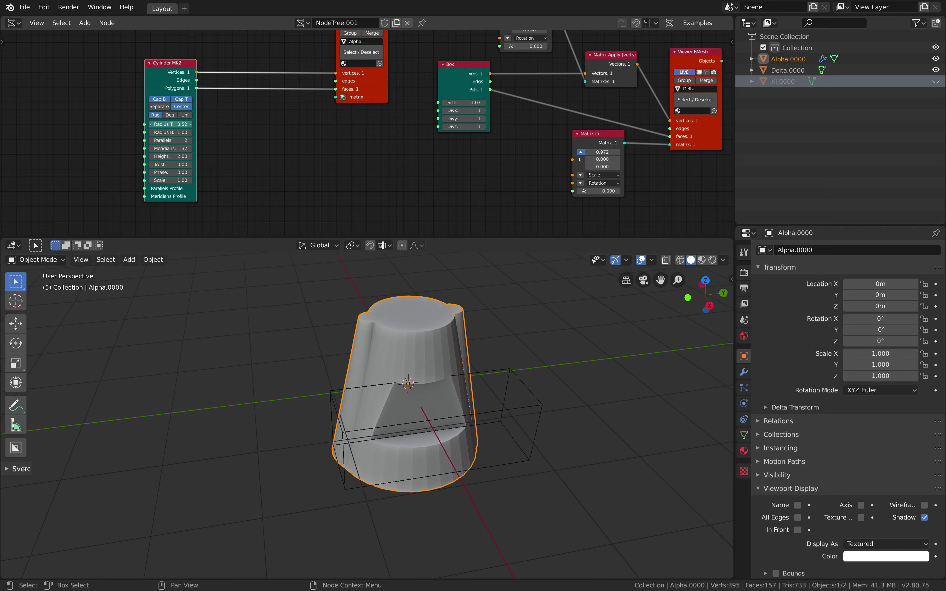
left_click_drag(180, 134, 163, 134, "shift")
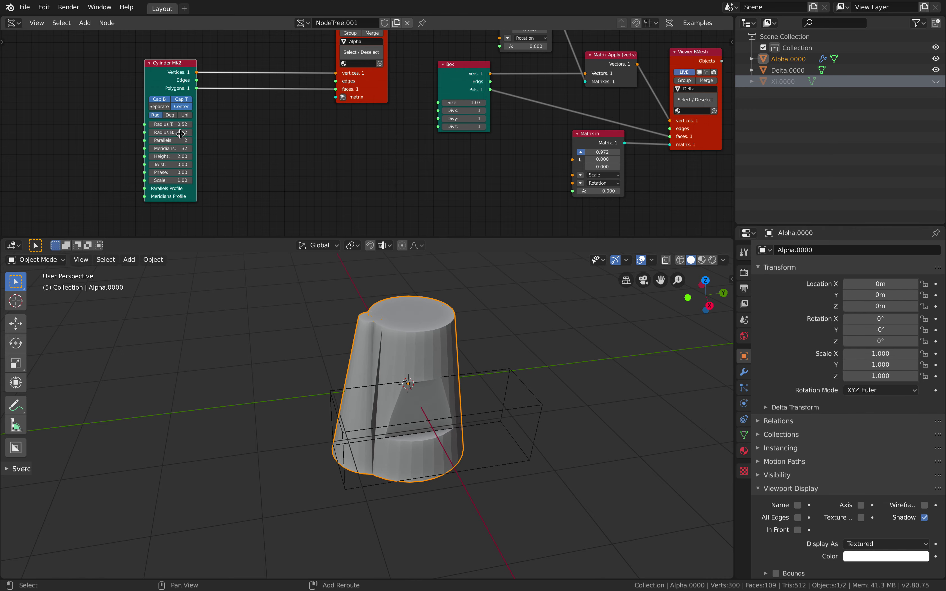
middle_click_drag(464, 344, 406, 347)
middle_click_drag(362, 319, 449, 328)
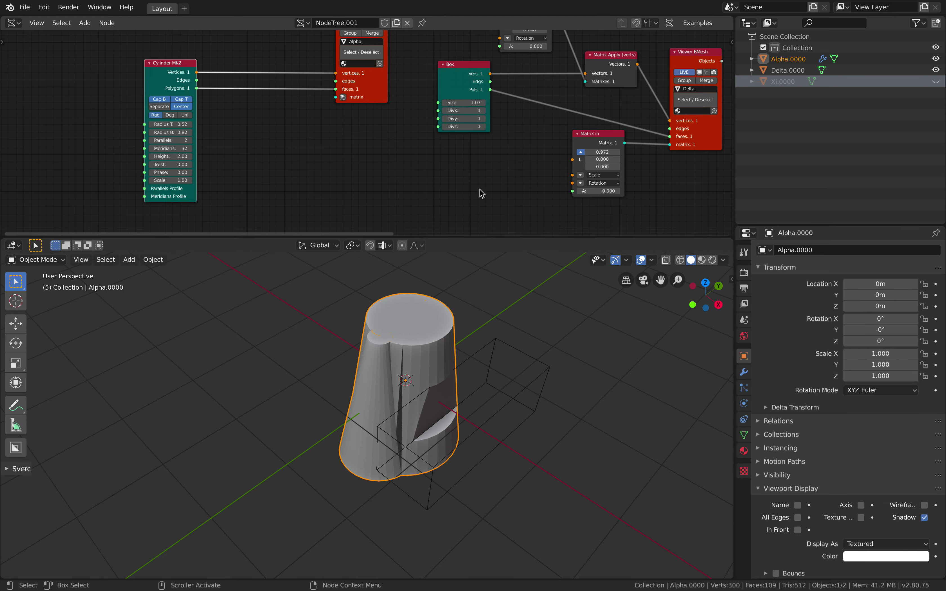
- Examine the cut cylinder from several angles, select Delta.0000, and review the node groups across the tree
middle_click_drag(479, 201, 376, 201)
middle_click_drag(344, 354, 396, 326)
middle_click_drag(391, 369, 349, 306)
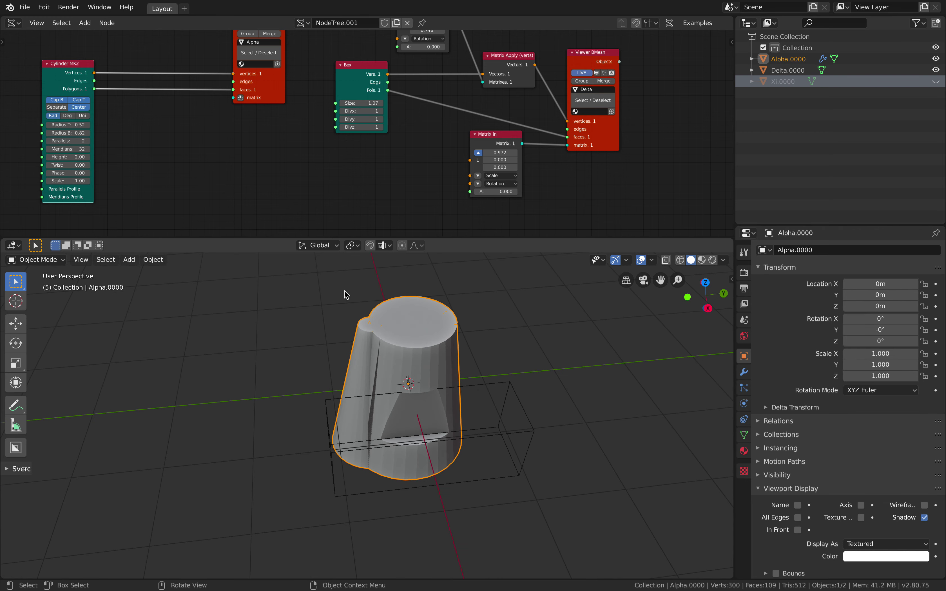
middle_click_drag(461, 385, 442, 375)
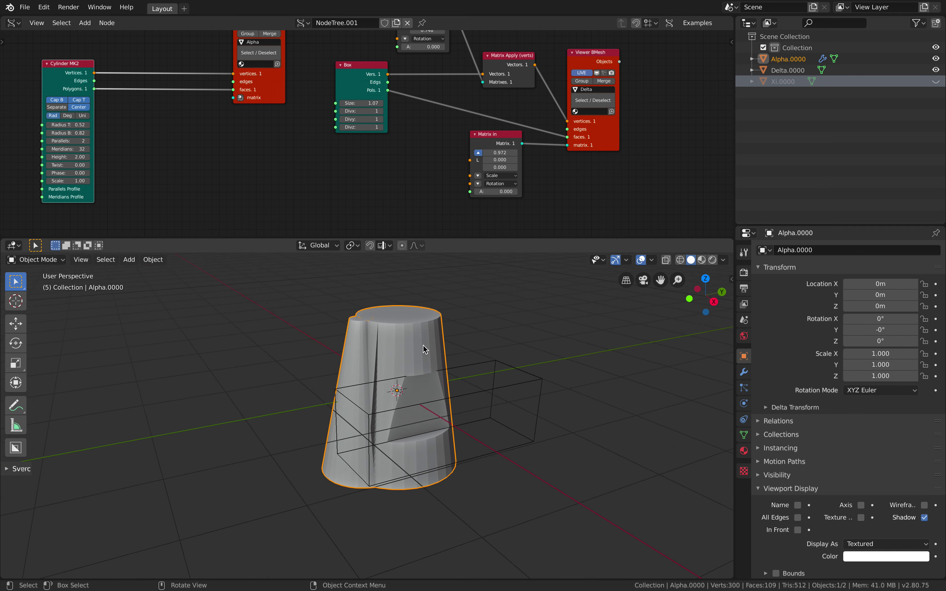
left_click(484, 363)
middle_click_drag(561, 198, 293, 213)
middle_click_drag(402, 178, 262, 158)
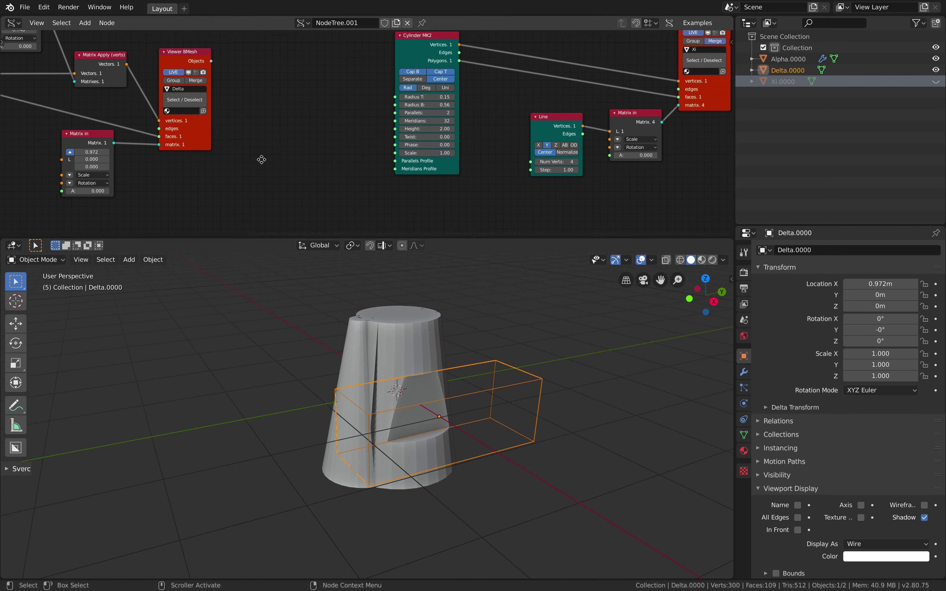
middle_click_drag(450, 157, 243, 166)
middle_click_drag(638, 147, 261, 186)
scroll(331, 136, "down", 4)
middle_click_drag(79, 143, 723, 109)
scroll(416, 131, "up", 5)
scroll(417, 133, "up", 1)
- Set the Delta box's X location to 0.186 and its X scale to 2.140, and select Alpha.0000
left_click_drag(403, 144, 352, 145)
middle_click_drag(283, 121, 290, 165)
middle_click_drag(310, 85, 318, 142)
left_click_drag(314, 72, 348, 72)
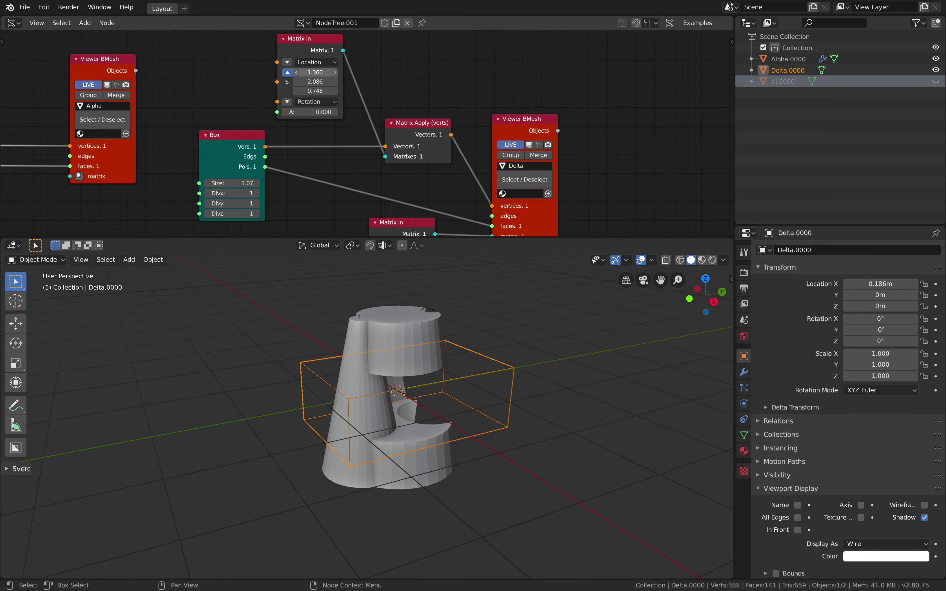
left_click_drag(426, 72, 398, 72)
middle_click_drag(508, 299, 438, 342)
left_click(434, 309)
middle_click_drag(403, 314, 426, 316)
- Unhide the Xi.0000 cylinder cutters, save the file, and select the Delta.0000 box
scroll(597, 147, "down", 3)
middle_click_drag(598, 147, 314, 175)
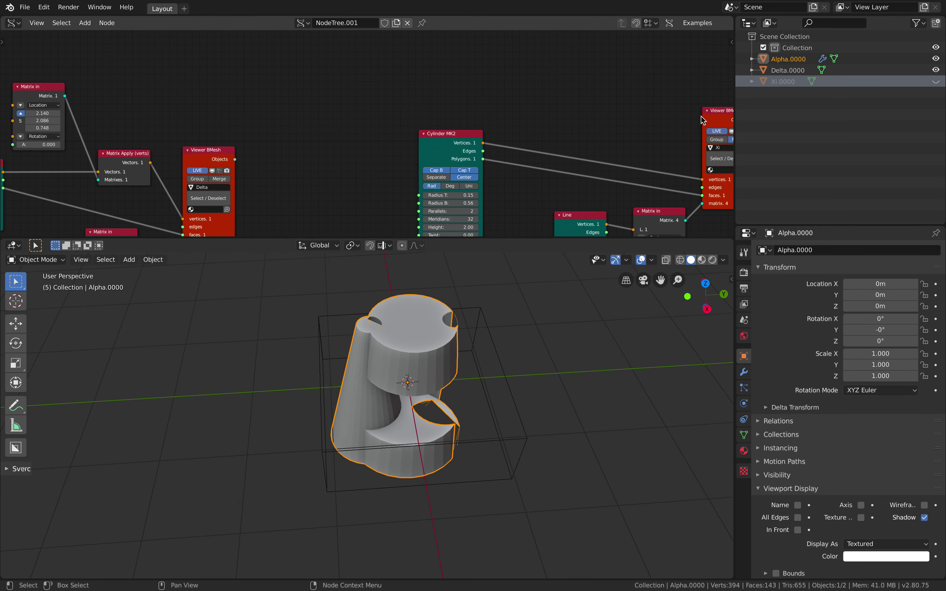
left_click(937, 82)
middle_click_drag(639, 293, 484, 344)
key("ctrl+s")
left_click(502, 347)
- Set Radius T and Radius B of the Xi cutters' Cylinder MK2 node to 0.20 and save the file
middle_click_drag(489, 160, 338, 157)
middle_click_drag(397, 157, 390, 101)
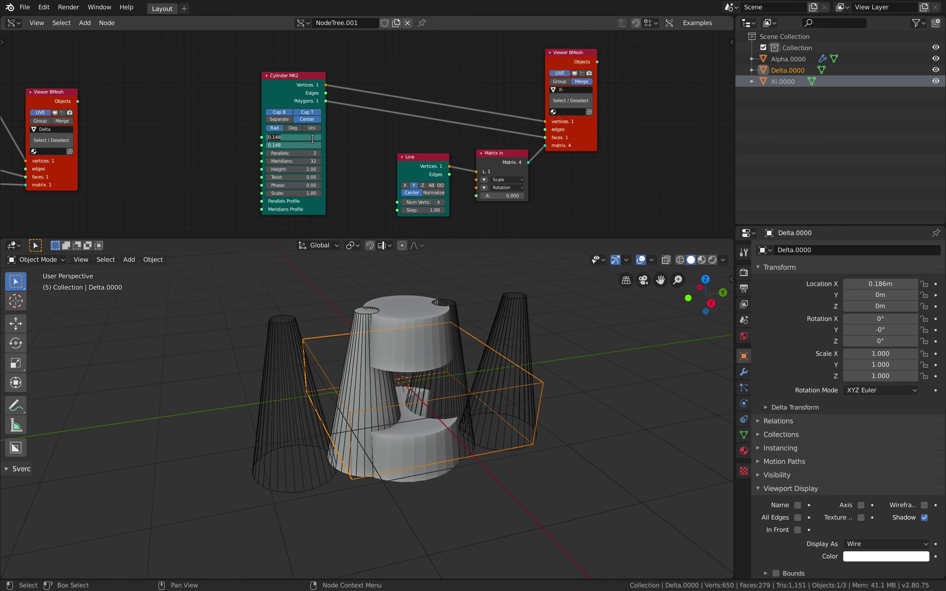
key("Return")
middle_click_drag(449, 343, 428, 330)
key("ctrl+s")
middle_click_drag(430, 330, 426, 336)
middle_click_drag(341, 335, 367, 327)
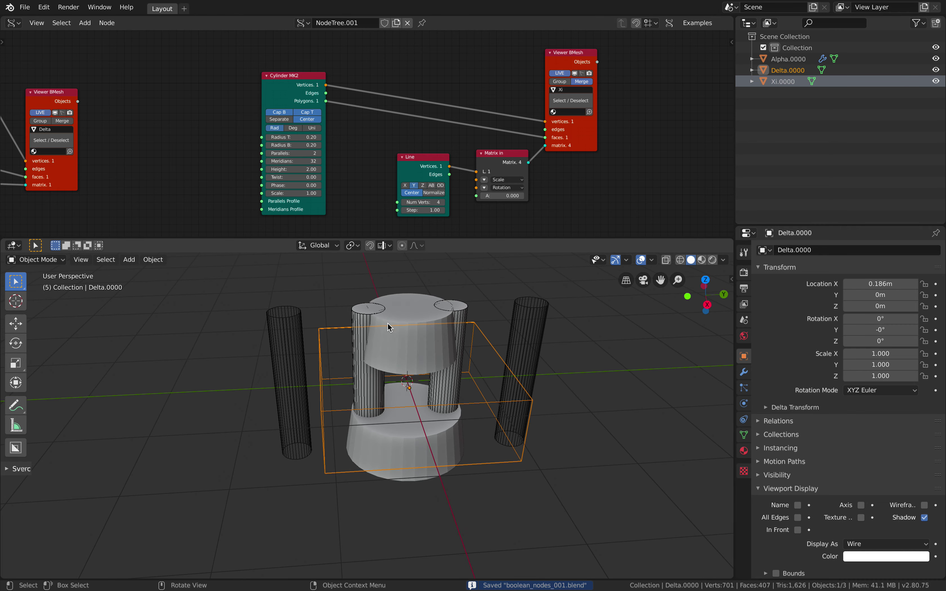
- Shift the Line node slightly, raise its number of vertices to 8 for more cylinder cutters, and save the file
scroll(359, 180, "up", 3)
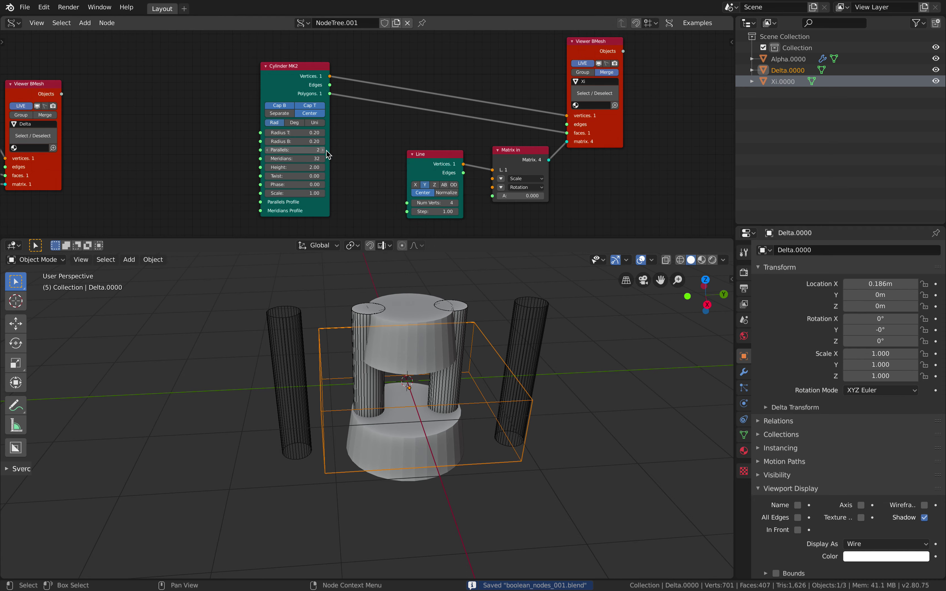
left_click_drag(420, 155, 398, 163)
middle_click_drag(399, 163, 351, 137)
scroll(367, 139, "up", 1)
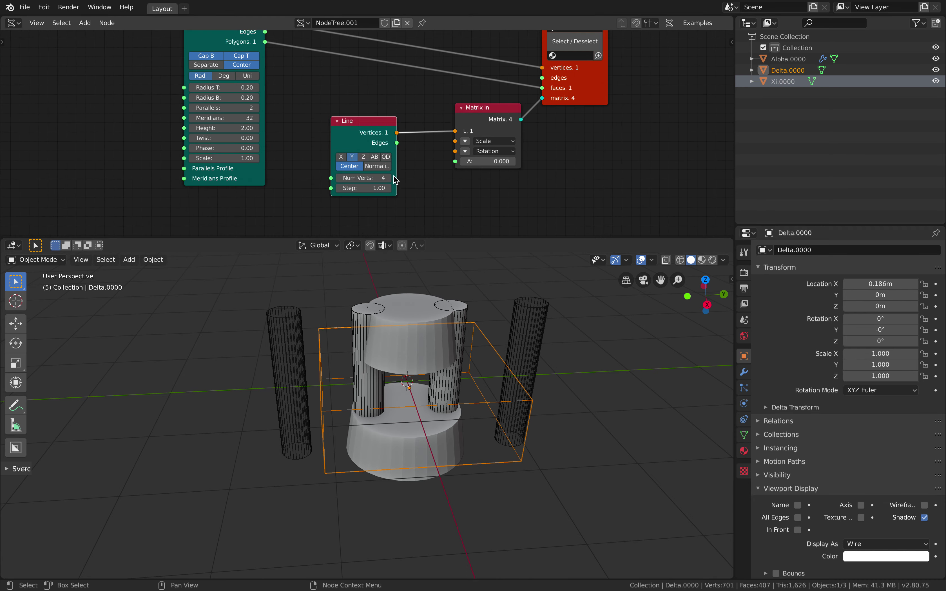
left_click(389, 181)
left_click(389, 181)
left_click(390, 181)
left_click(389, 181)
mouse_move(414, 296)
middle_mouse_down()
mouse_move(414, 278)
mouse_move(411, 297)
middle_mouse_up()
key("ctrl+s")
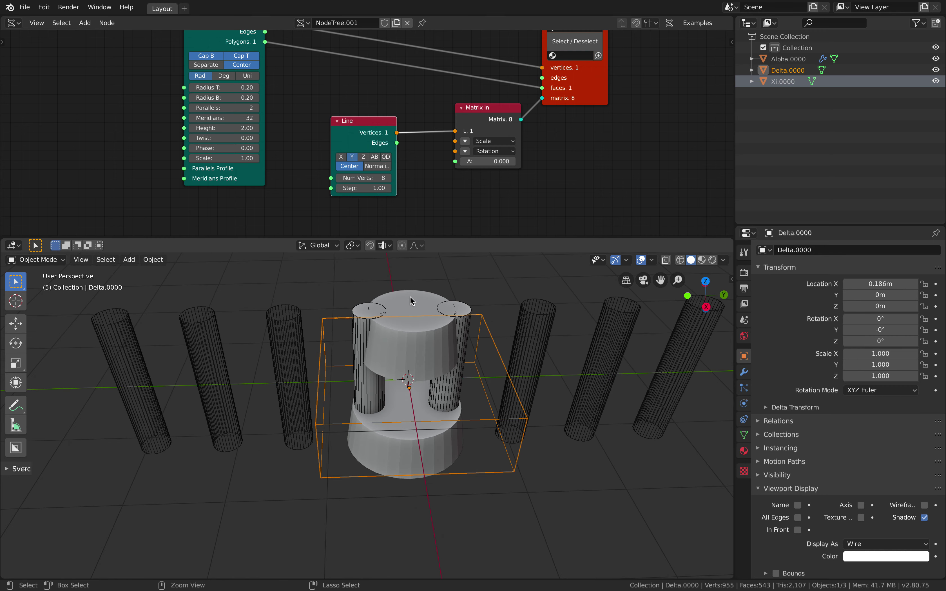
- Shift the Xi viewer node aside and move the Matrix in and Line nodes down to clear space beside the cylinder node
left_click_drag(394, 125, 403, 136)
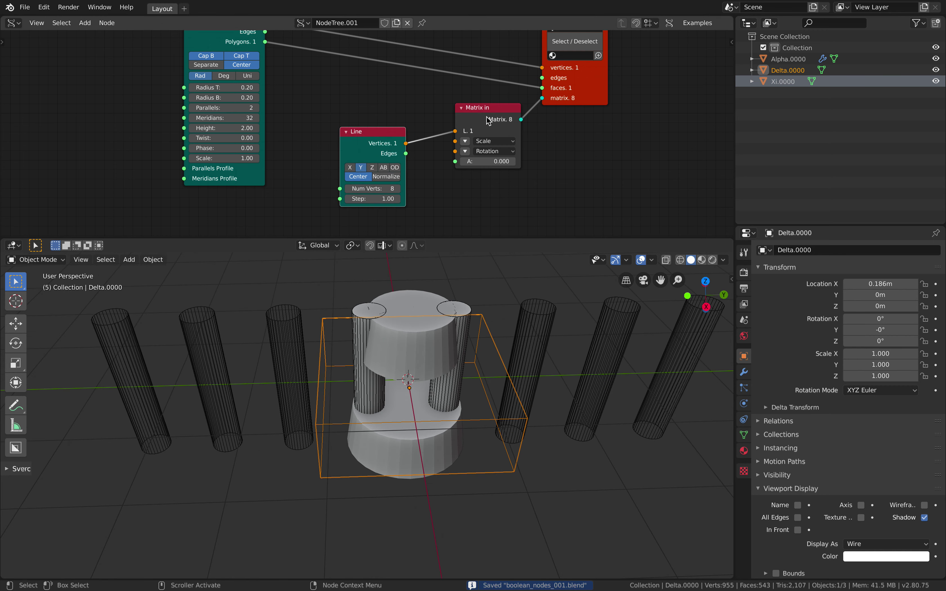
left_click_drag(487, 116, 510, 133)
left_click_drag(573, 82, 623, 65)
left_click_drag(501, 132, 522, 199)
left_click_drag(373, 131, 446, 203)
middle_click_drag(488, 131, 482, 92)
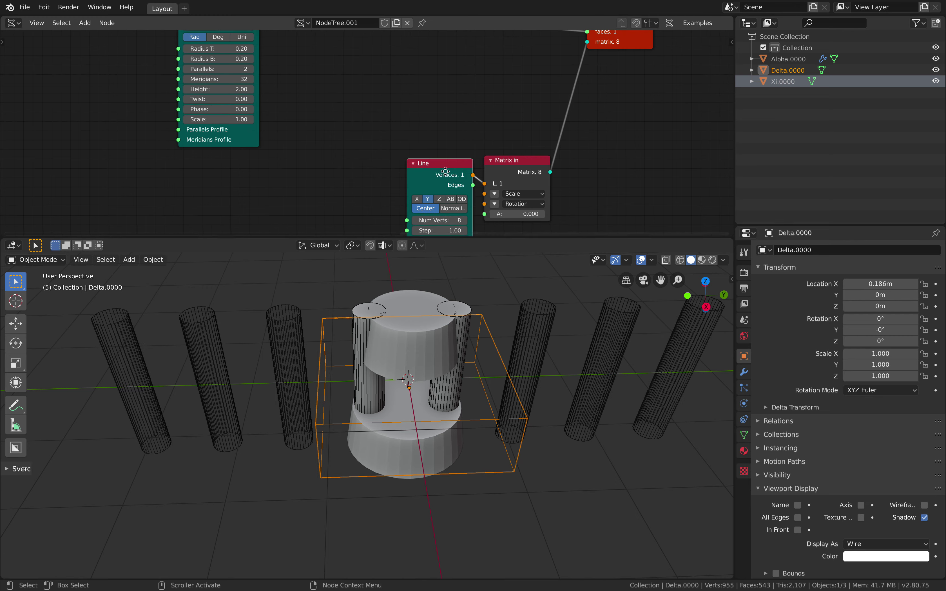
middle_click_drag(446, 172, 445, 132)
- Try the Z and X directions on the Line node and return the direction to Y
left_click(442, 159)
left_click(419, 159)
middle_click_drag(462, 305, 467, 341)
left_click(431, 159)
left_click(442, 159)
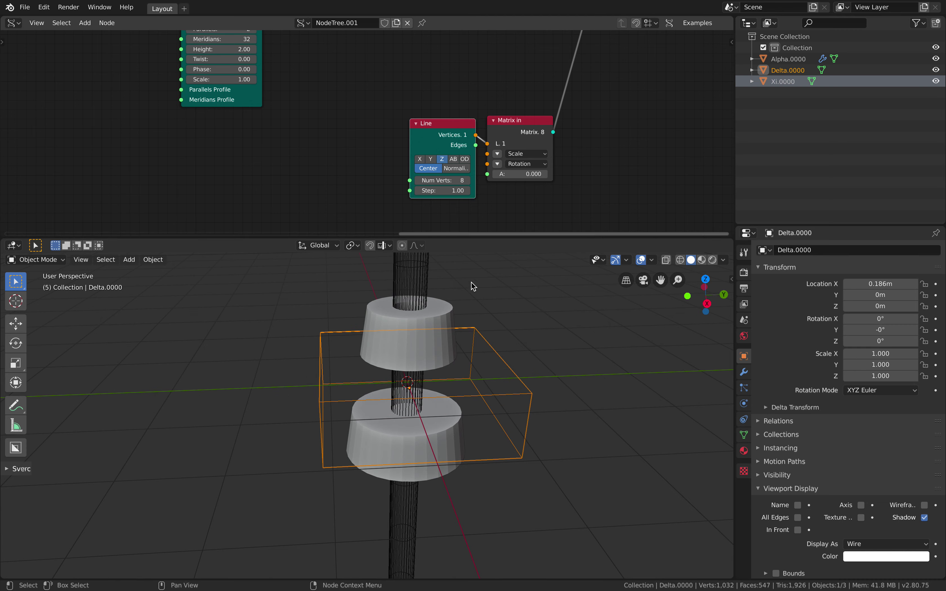
left_click(430, 159)
middle_click_drag(465, 296, 431, 276)
- Add a Circle node between the Cylinder MK2 and Matrix in nodes, and shift the Line and Matrix in nodes out of its way
middle_click_drag(401, 109, 369, 155)
key("shift+a")
left_click(343, 120)
type("cr")
key("BackSpace")
type("ic")
key("Return")
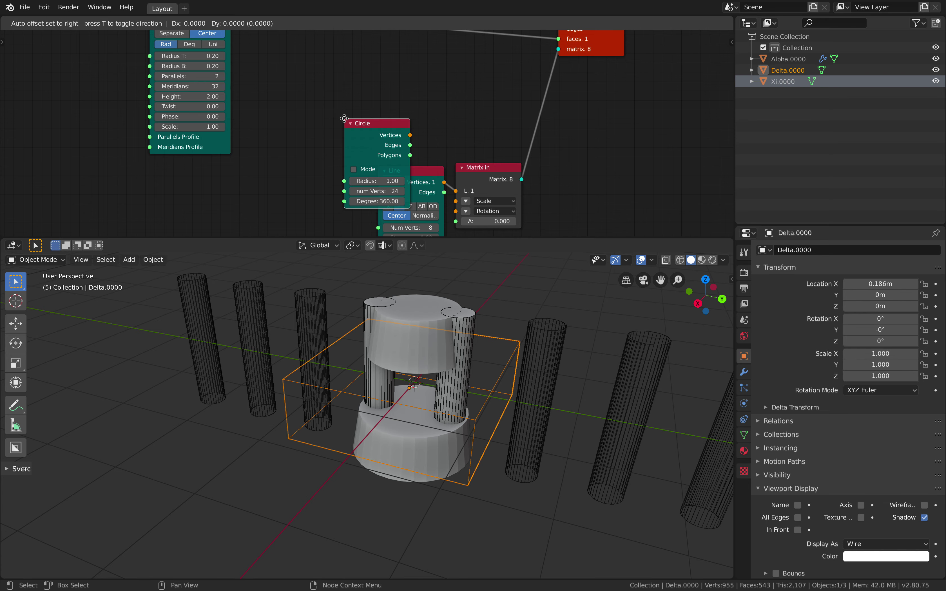
left_click(309, 97)
left_click_drag(414, 177, 400, 211)
left_click_drag(477, 190, 482, 198)
- Add a Matrix normal node beside the Circle node and align the two nodes
middle_click_drag(425, 89, 420, 113)
key("shift+a")
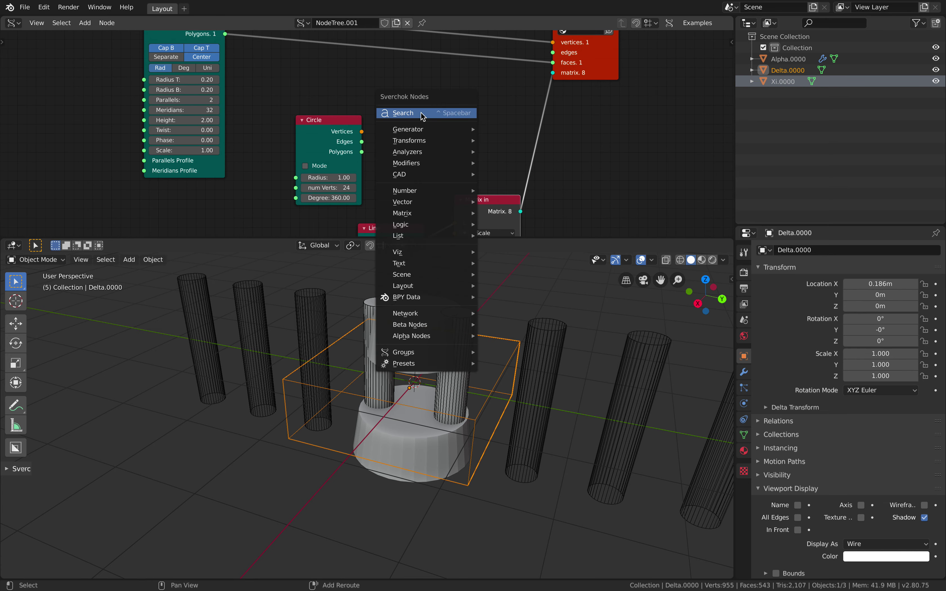
left_click(420, 114)
type("matrix n")
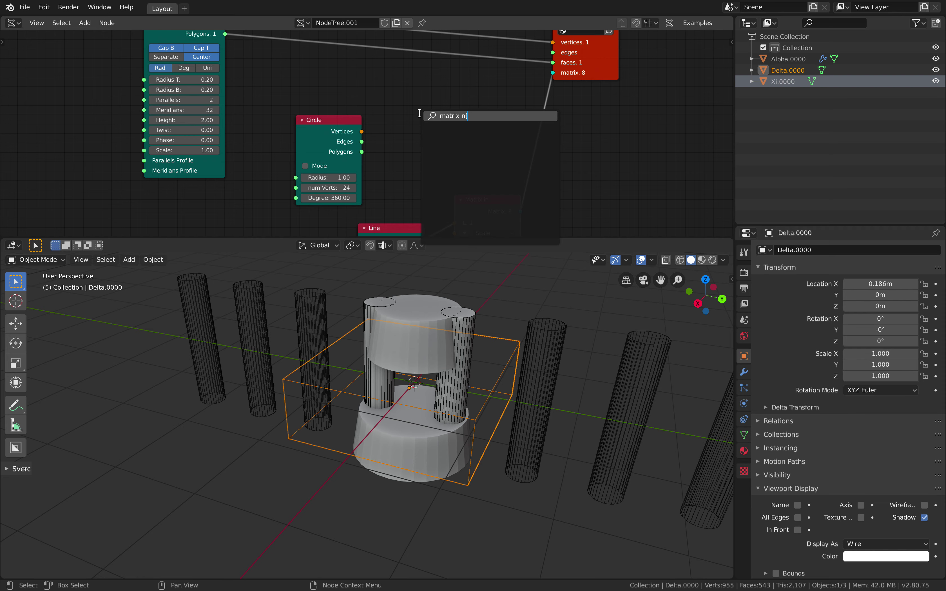
key("Return")
left_click(437, 105)
left_click_drag(359, 124, 354, 112)
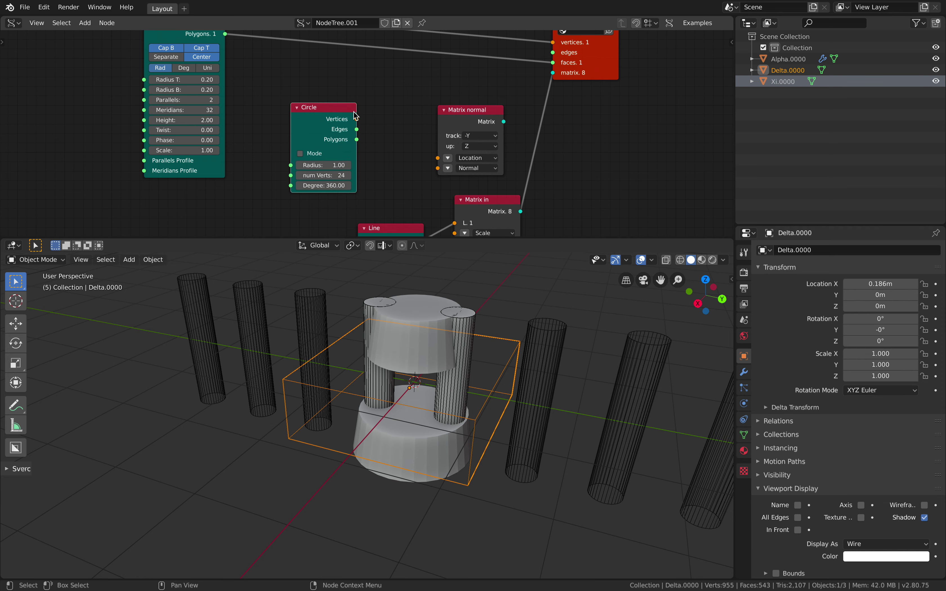
- Connect the Circle's vertices to Matrix normal's Location and Normal, and feed its Matrix output into the Xi viewer's matrix input
scroll(404, 136, "up", 2)
middle_click_drag(407, 140, 397, 125)
left_click_drag(328, 93, 342, 89)
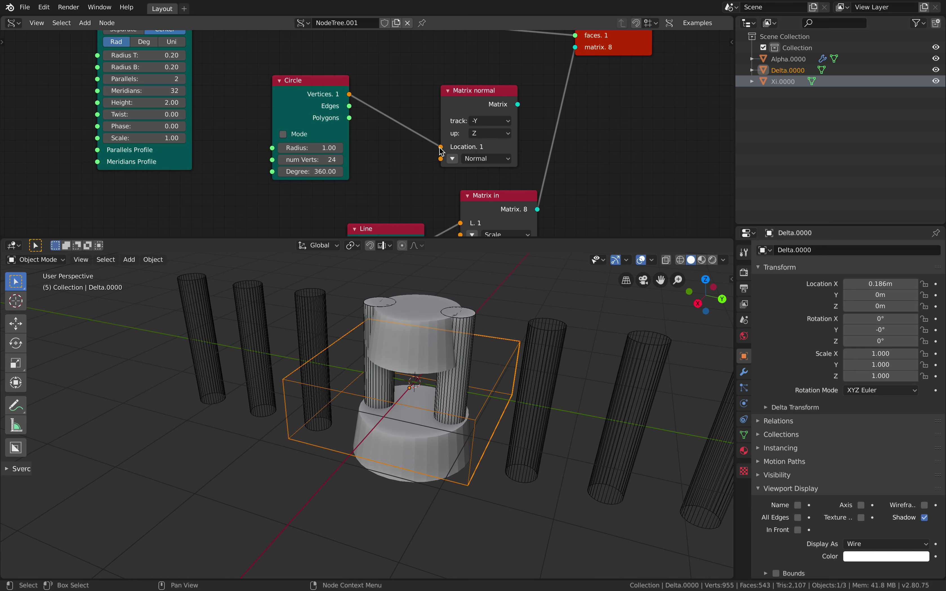
left_click_drag(466, 94, 453, 86)
middle_click_drag(453, 86, 430, 154)
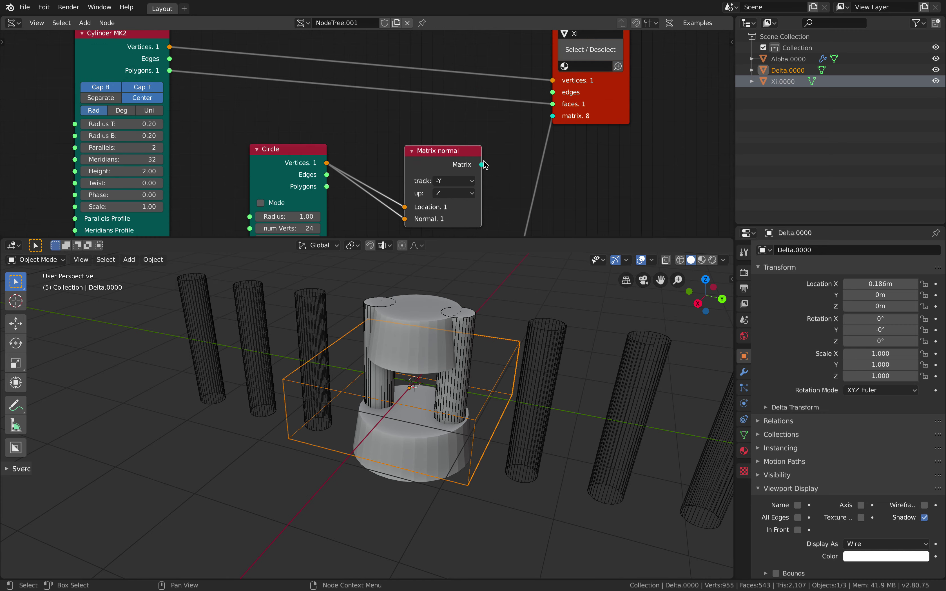
left_click_drag(550, 122, 552, 116)
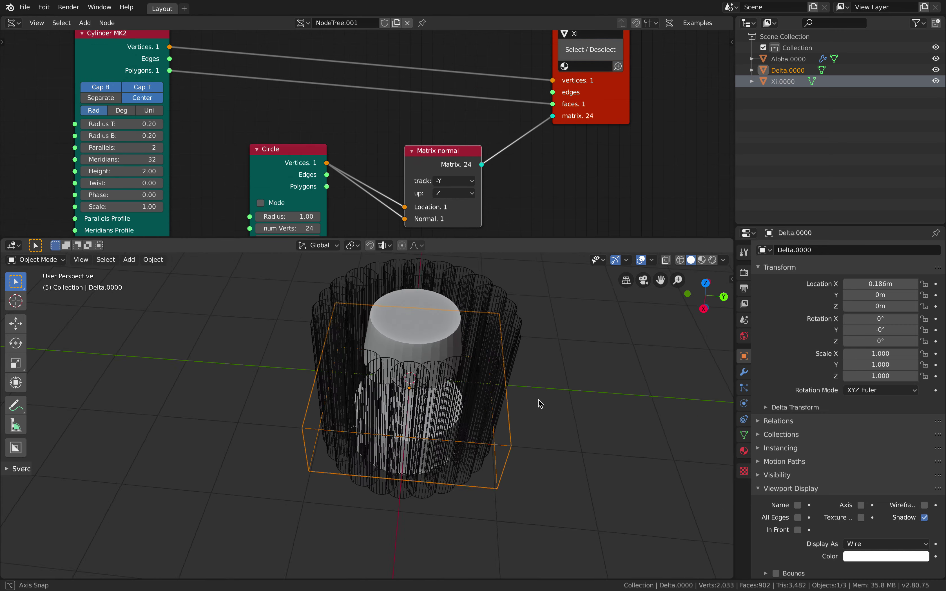
- Set the Matrix normal node's track axis to -Z and its up axis to X
middle_click_drag(373, 172, 386, 144)
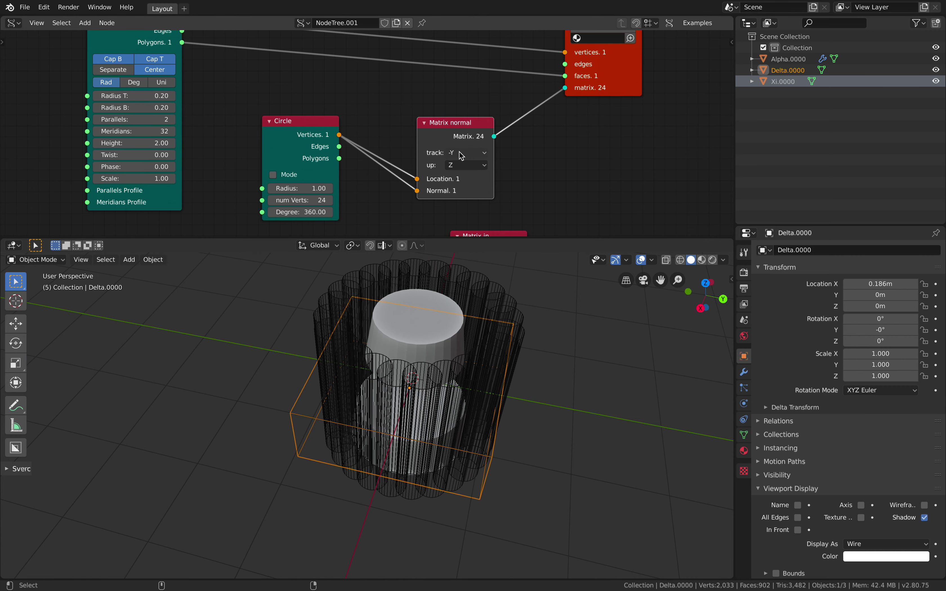
scroll(463, 156, "down", 1, "ctrl")
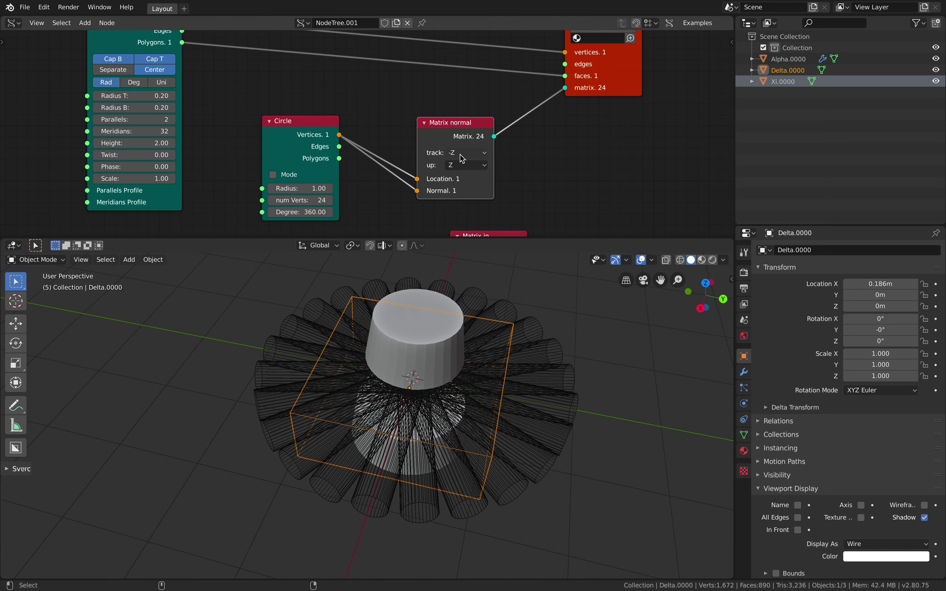
scroll(463, 168, "up", 2, "ctrl")
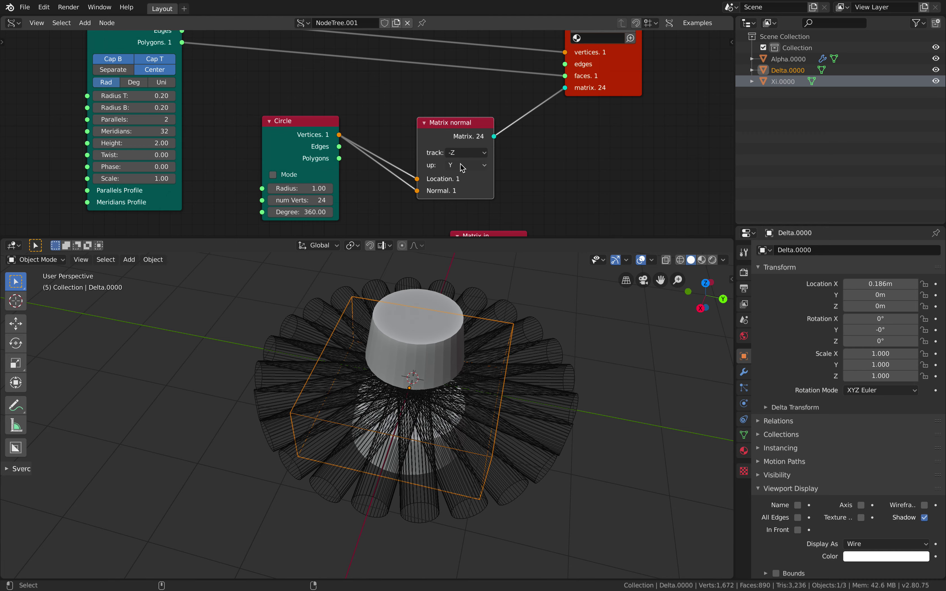
mouse_move(479, 364)
middle_mouse_down()
mouse_move(482, 331)
mouse_move(489, 338)
mouse_move(469, 374)
middle_mouse_up()
- Set the Circle node's radius to 1.51 and vertex count to 12, and the Cylinder MK2 node's height to 0.96
middle_click_drag(327, 163, 333, 159)
left_click_drag(316, 184, 336, 184)
middle_click_drag(157, 74, 173, 122)
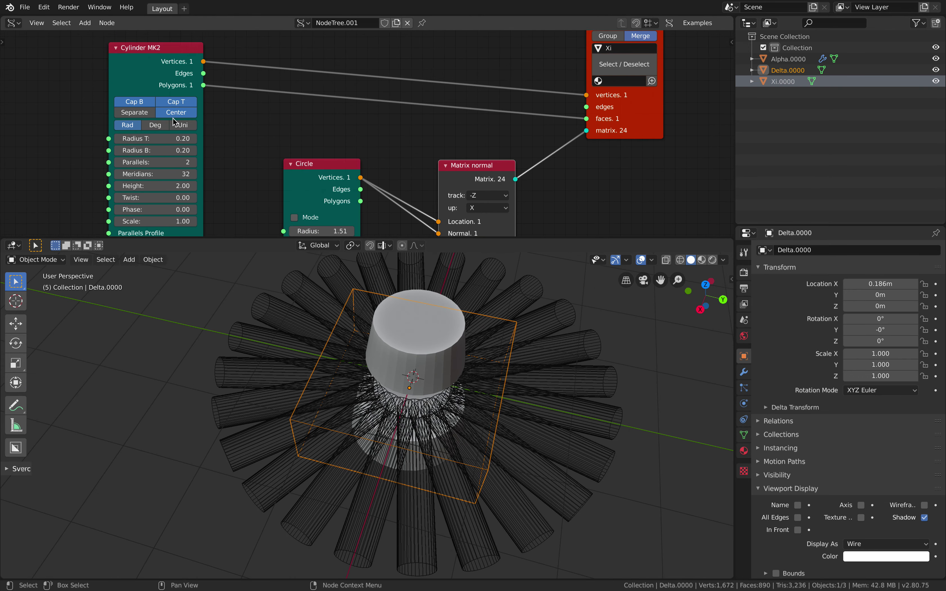
left_click_drag(175, 185, 132, 186)
middle_click_drag(251, 195, 251, 141)
left_click_drag(326, 187, 311, 188)
middle_click_drag(415, 385, 438, 374)
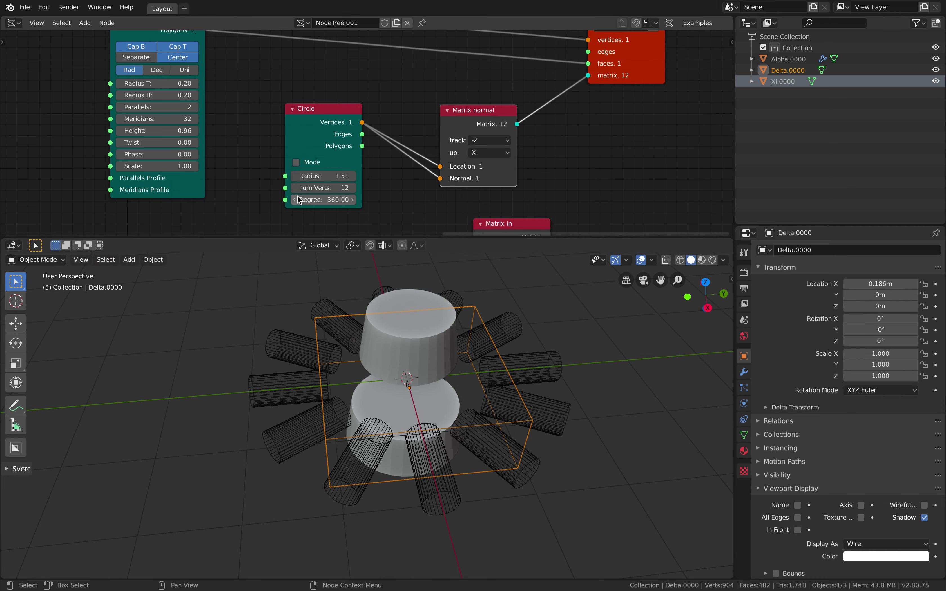
- Set the Cylinder MK2 node's top and bottom radii to 0.13 and height to 1.99, and save the file
left_click_drag(174, 94, 179, 129)
middle_click_drag(344, 321, 360, 333)
key("ctrl+s")
- Tidy the layout of the main shape's nodes at the beginning of the node tree
scroll(171, 124, "down", 3)
middle_click_drag(171, 125, 397, 127)
middle_click_drag(231, 97, 416, 139)
middle_click_drag(156, 104, 398, 125)
middle_click_drag(112, 134, 346, 119)
left_click_drag(314, 129, 361, 93)
left_click_drag(516, 60, 459, 71)
scroll(399, 151, "up", 1)
left_click_drag(363, 171, 382, 183)
mouse_move(447, 396)
middle_mouse_down()
mouse_move(447, 376)
mouse_move(448, 416)
middle_mouse_up()
- Set the Delta box's X location to 0.168 through its nodes and save the file
middle_click_drag(624, 165, 150, 150)
middle_click_drag(377, 143, 300, 181)
middle_click_drag(339, 141, 345, 59)
middle_click_drag(353, 192, 350, 153)
mouse_move(341, 151)
left_mouse_down()
mouse_move(381, 151)
mouse_move(335, 151)
left_mouse_up()
mouse_move(442, 376)
middle_mouse_down()
mouse_move(449, 360)
mouse_move(449, 392)
mouse_move(471, 373)
mouse_move(454, 392)
middle_mouse_up()
key("ctrl+s")
- Spread the Cylinder MK2 and Xi viewer nodes apart and save the file
middle_click_drag(461, 188, 418, 180)
scroll(419, 178, "down", 4)
middle_click_drag(492, 161, 113, 159)
middle_click_drag(406, 298, 406, 316)
middle_click_drag(549, 167, 378, 205)
left_click_drag(440, 101, 504, 66)
left_click_drag(122, 58, 140, 45)
middle_click_drag(396, 98, 377, 112)
scroll(377, 113, "up", 1)
key("ctrl+s")
- Move the Xi viewer node further from the Matrix normal node to make room on the matrix link
left_click_drag(487, 89, 526, 88)
middle_click_drag(511, 91, 531, 99)
left_click_drag(535, 98, 566, 111)
left_click_drag(110, 65, 116, 66)
middle_click_drag(513, 137, 515, 147)
left_click_drag(553, 118, 574, 103)
middle_click_drag(503, 136, 491, 135)
- Try a Matrix Apply (verts) node fed by the Cylinder MK2 vertices and the Matrix normal matrices
key("shift+a")
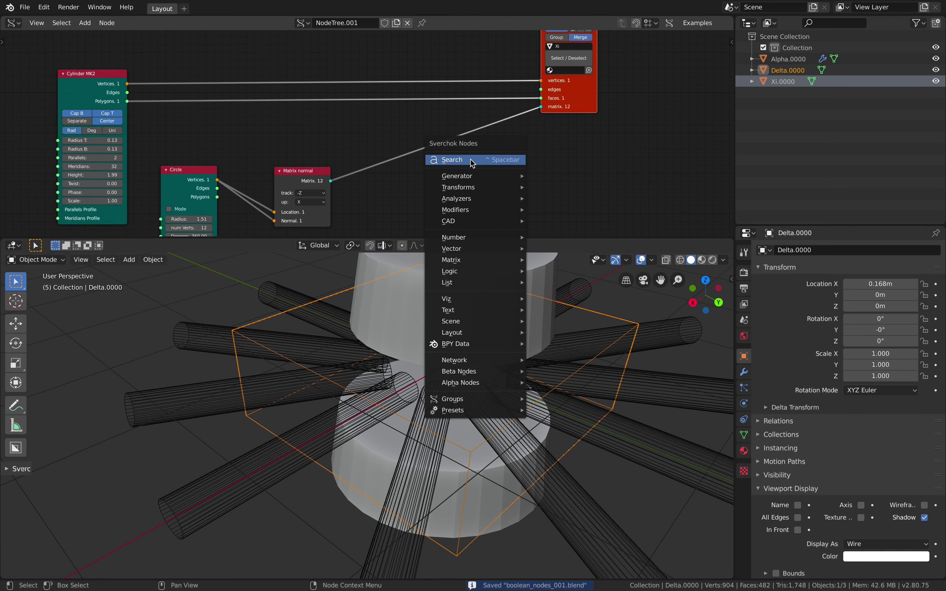
left_click(452, 160)
type("appl")
key("Return")
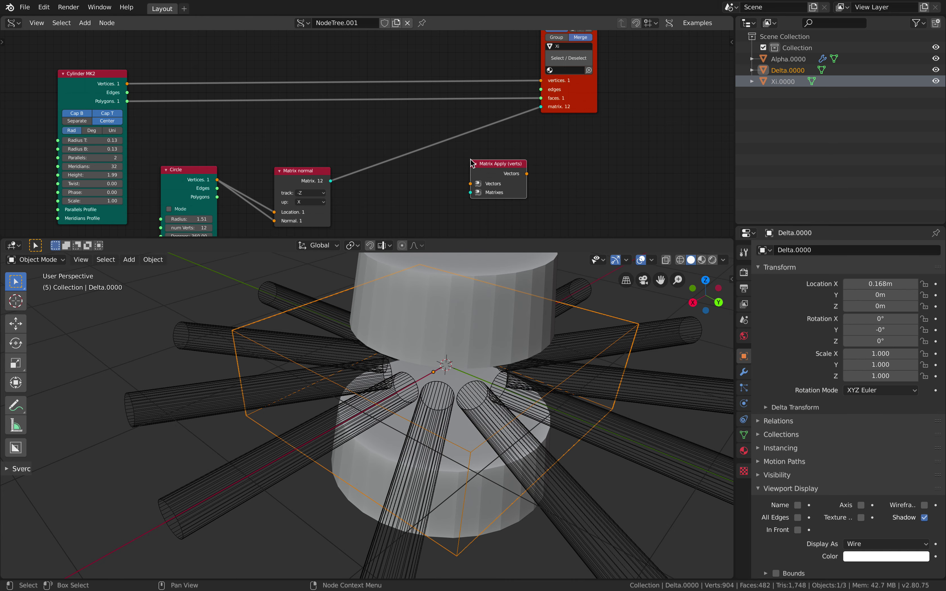
left_click_drag(507, 168, 395, 117)
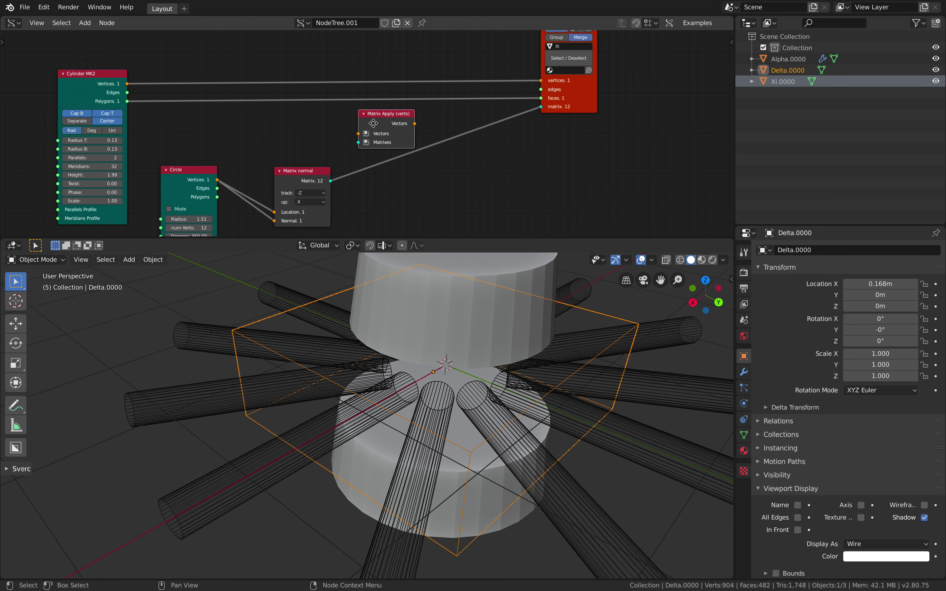
scroll(394, 116, "up", 2)
left_click_drag(388, 193, 421, 148)
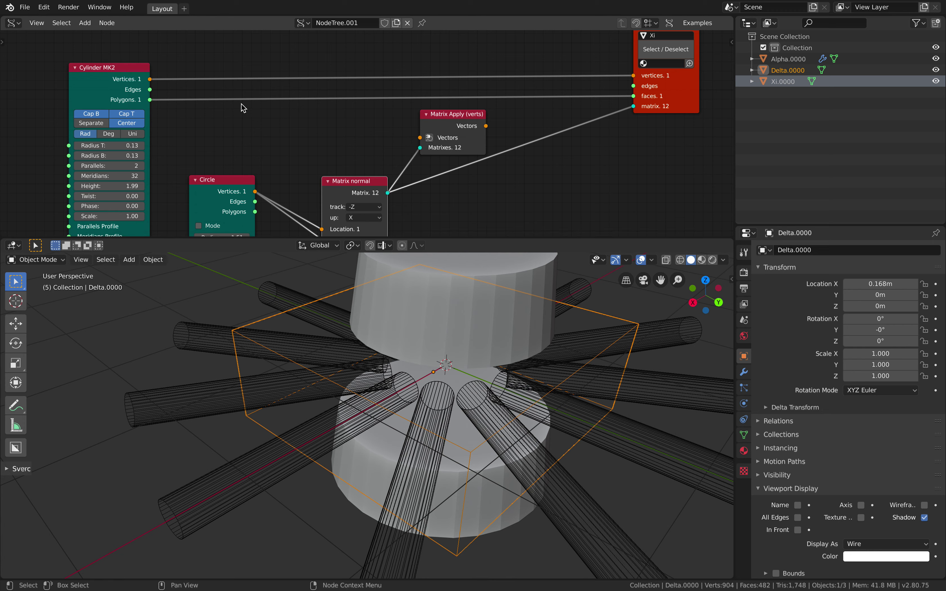
left_click_drag(150, 79, 306, 102)
left_click_drag(487, 126, 610, 83)
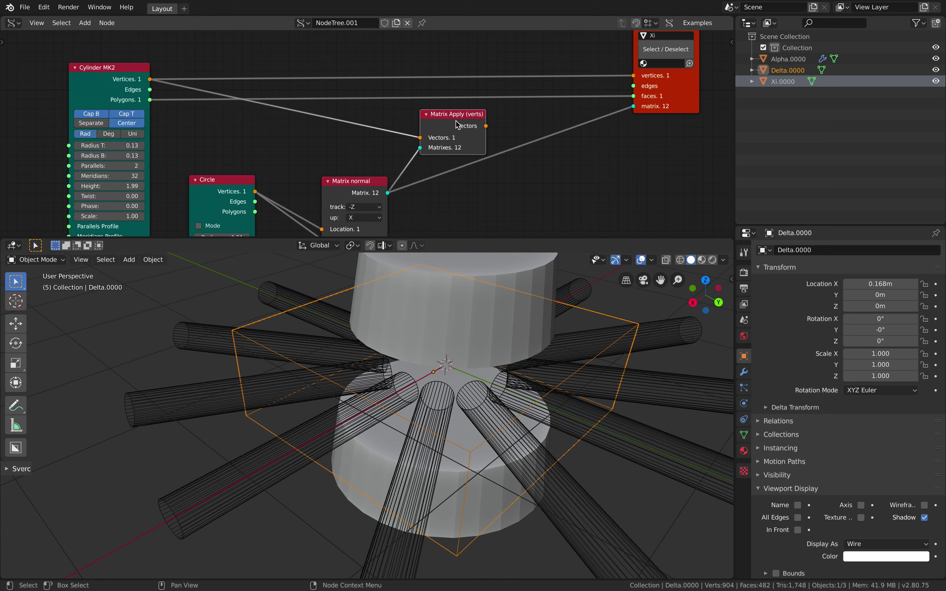
- Delete the Matrix Apply (verts) node
left_click_drag(143, 103, 145, 97)
middle_click_drag(332, 106, 284, 89)
left_click(394, 104)
key("x")
middle_click_drag(426, 111, 380, 124)
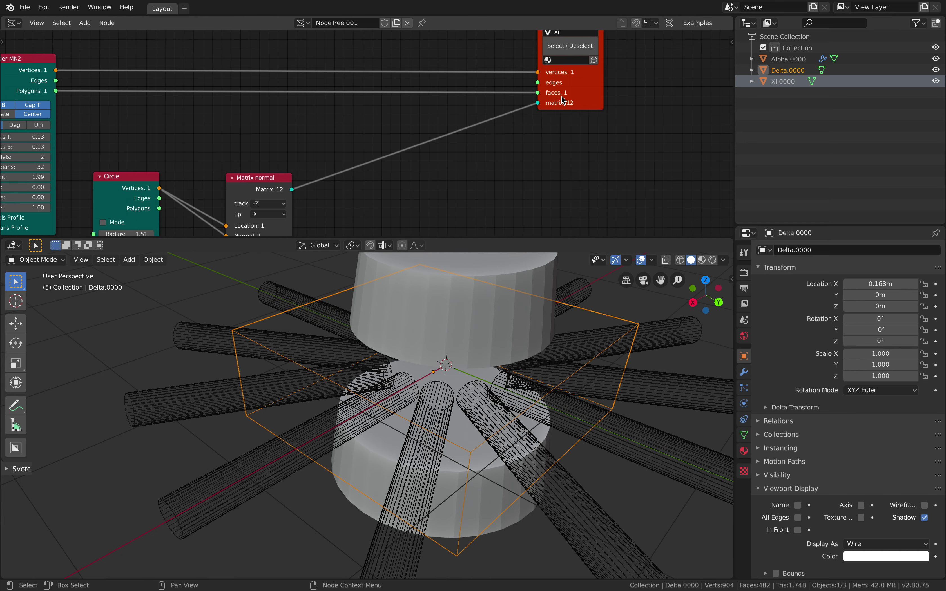
- Save the file and insert a Matrix Deform node on the link between Matrix normal and the Xi viewer node
left_click_drag(562, 97, 405, 121)
middle_click_drag(365, 142, 285, 190)
key("ctrl+s")
left_click_drag(354, 167, 513, 124)
middle_click_drag(329, 177, 348, 143)
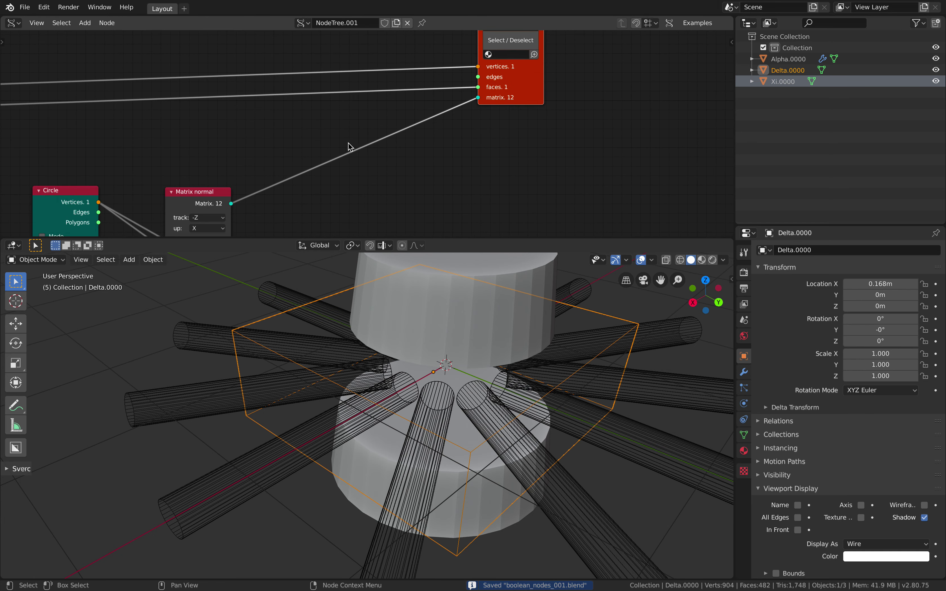
key("alt+space")
type("matrix")
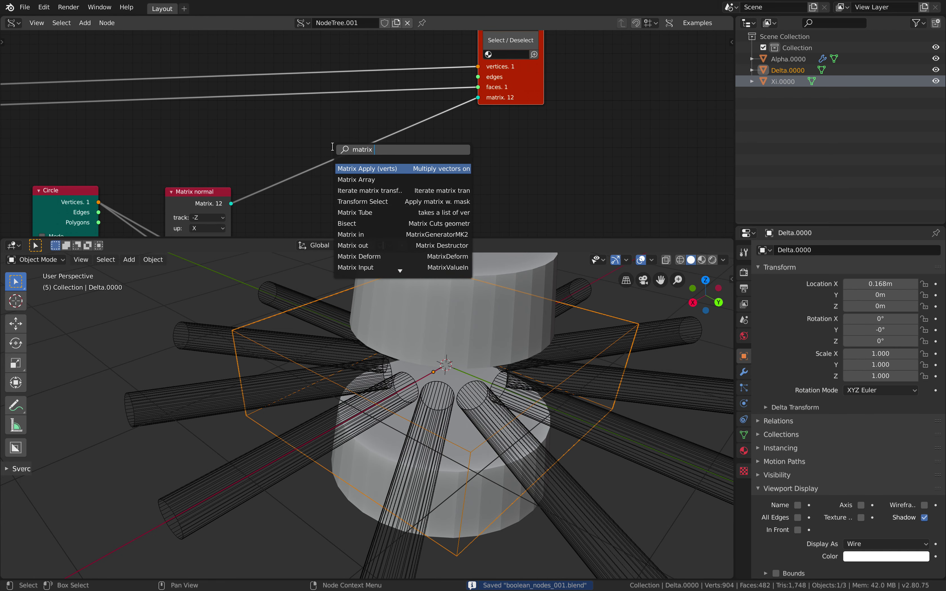
type(" def")
key("Return")
left_click(378, 149)
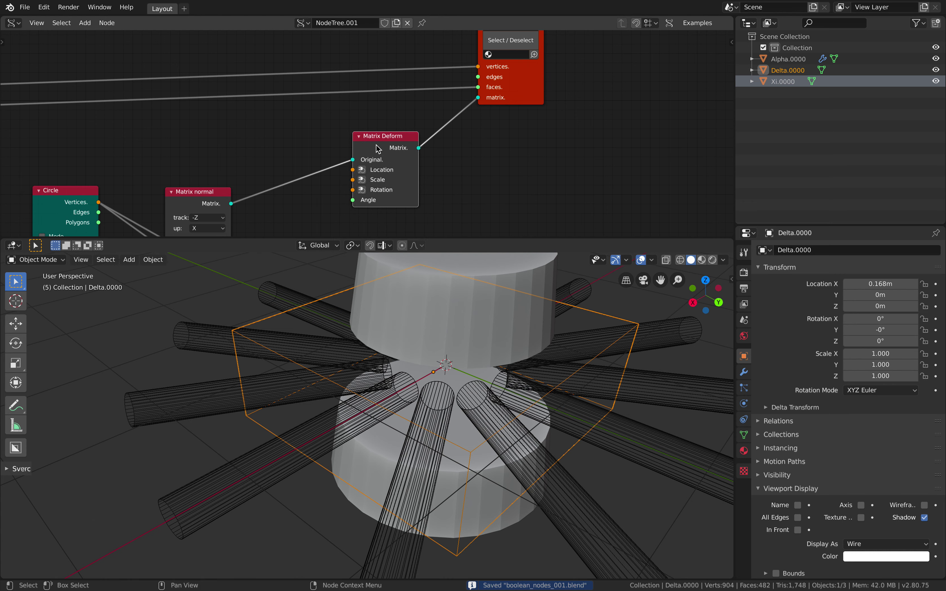
- Attach a Vector in node to the Matrix Deform's Location, set its X to 0.678, and save the file
left_click(362, 172)
left_click_drag(272, 152, 261, 119)
left_click(288, 136)
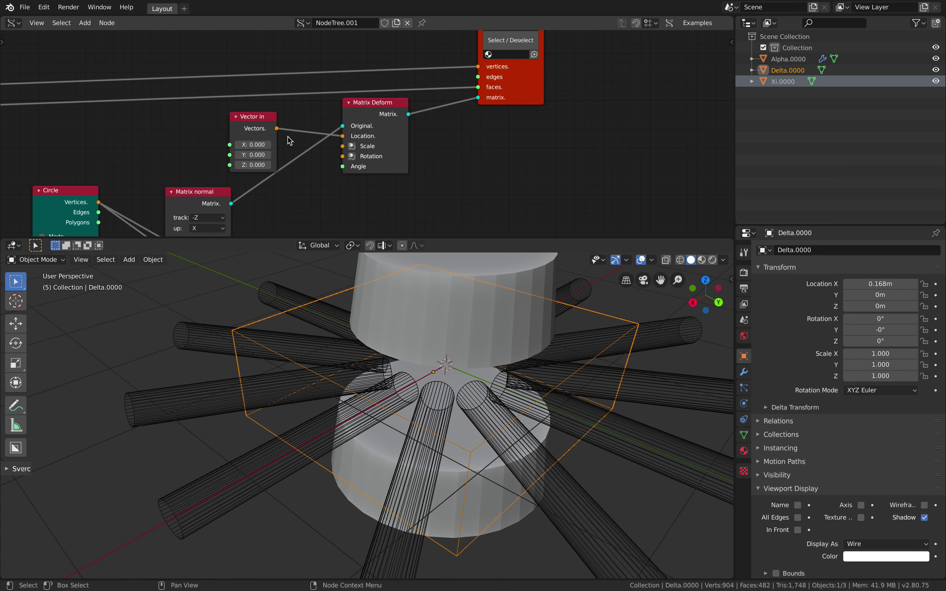
mouse_move(253, 164)
left_mouse_down()
mouse_move(239, 165)
mouse_move(254, 165)
left_mouse_up()
left_click_drag(254, 145, 313, 145)
scroll(572, 389, "down", 5)
middle_click_drag(571, 389, 398, 406)
key("alt+a")
key("ctrl+s")
- Select the Alpha.0000 shape and set the Circle node's radius to 1.48
scroll(500, 331, "up", 4)
scroll(402, 403, "up", 1)
middle_click_drag(407, 399, 481, 375)
left_click(391, 334)
middle_click_drag(391, 334, 400, 364)
scroll(404, 360, "down", 3)
mouse_move(292, 174)
middle_mouse_down()
mouse_move(397, 133)
mouse_move(417, 81)
mouse_move(289, 165)
middle_mouse_up()
mouse_move(289, 158)
left_mouse_down()
mouse_move(336, 158)
mouse_move(297, 158)
left_mouse_up()
middle_click_drag(418, 330, 456, 356)
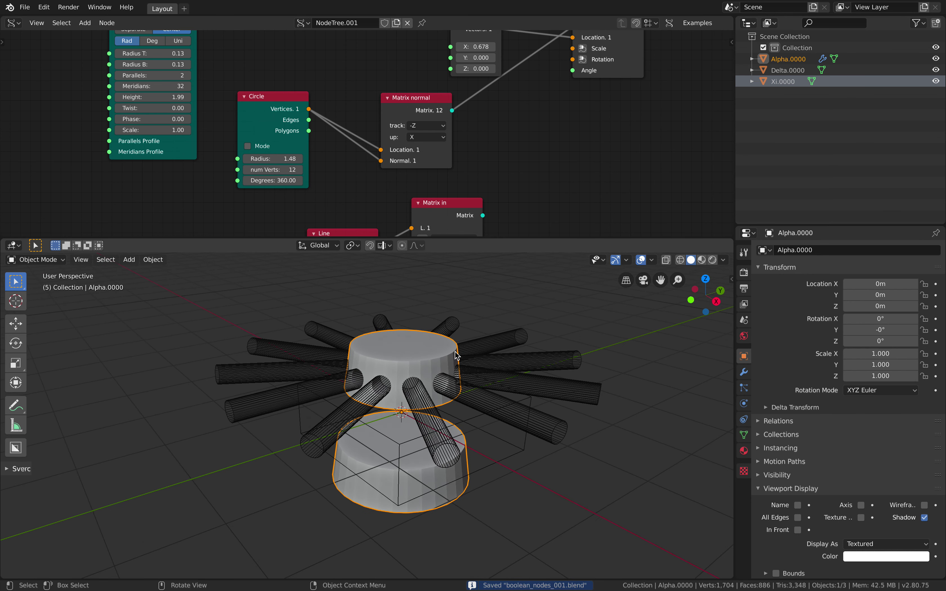
- Switch to the web browser and search for "tardis" images in a new tab
key("ctrl+Right")
left_click(938, 28)
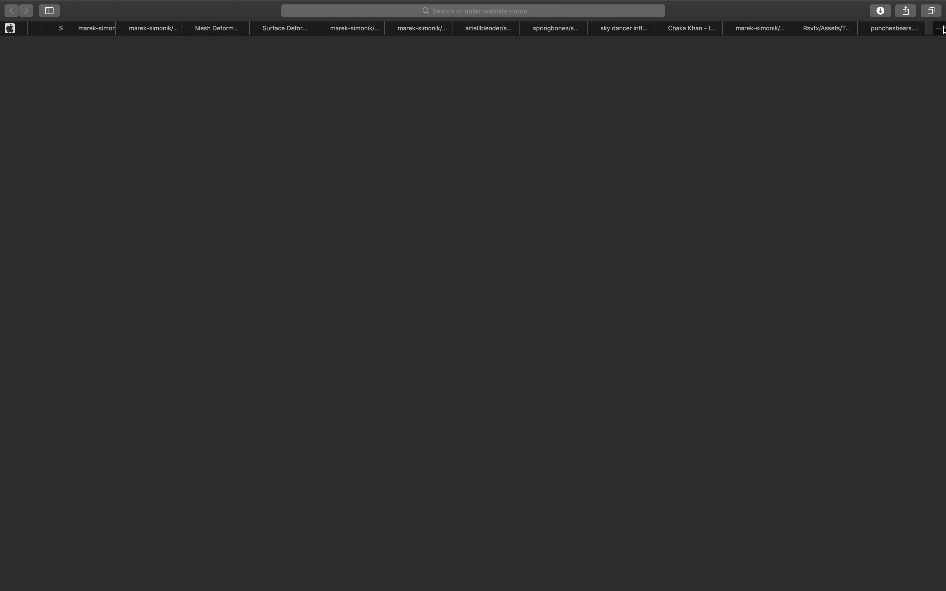
type("tardis")
key("Return")
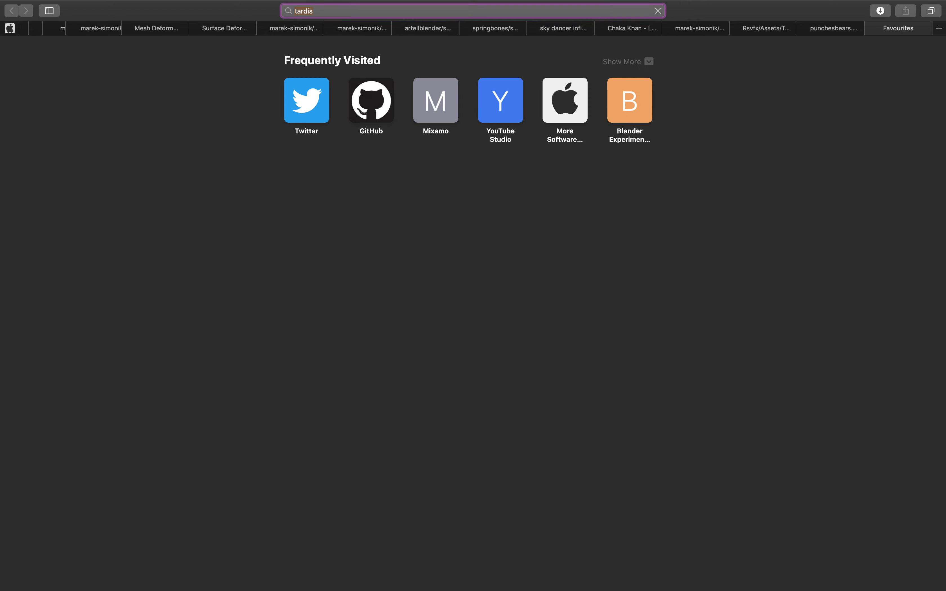
left_click(146, 92)
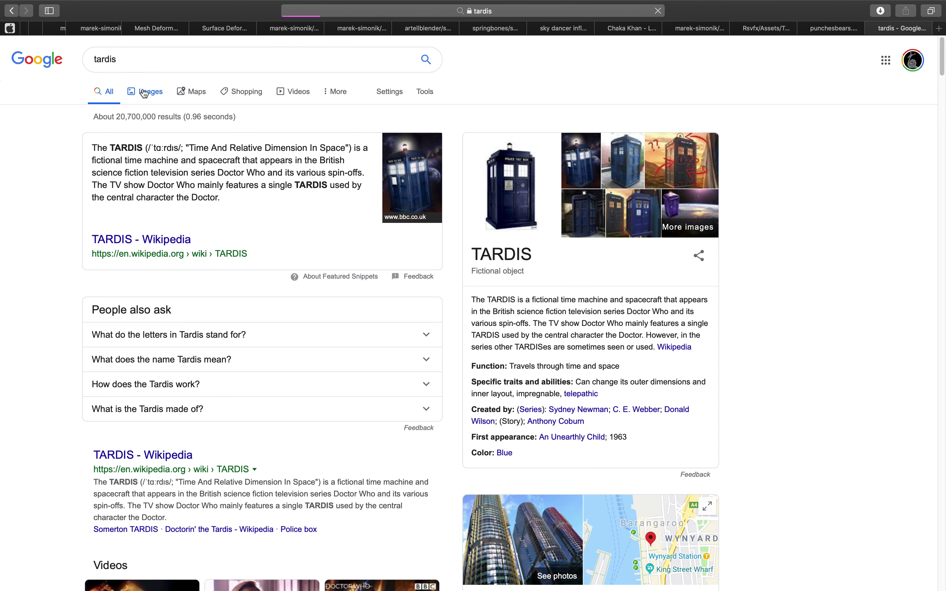
- Search images for "tardis robot" and open the black Dalek wallpaper result
left_click(182, 60)
type("robot")
key("Return")
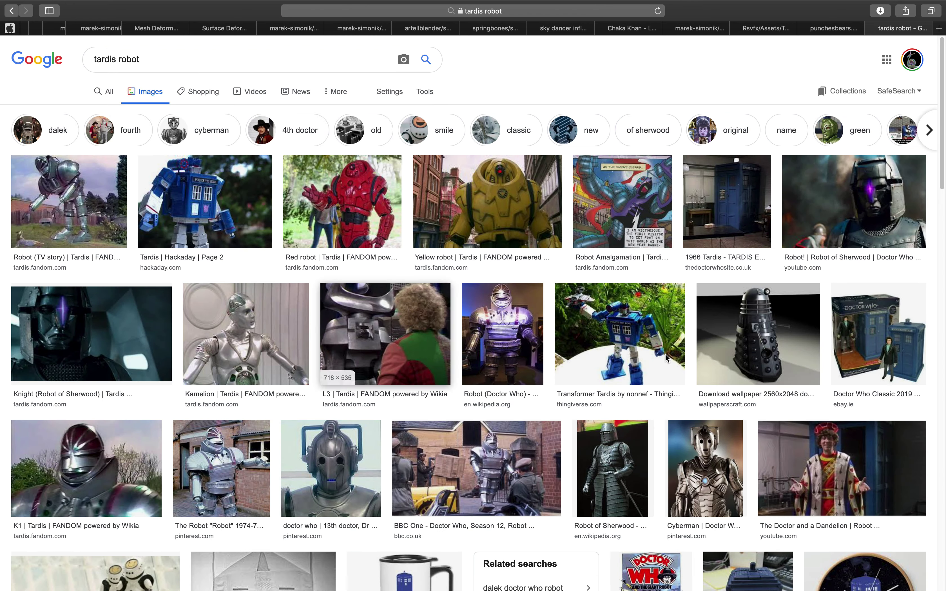
left_click(755, 368)
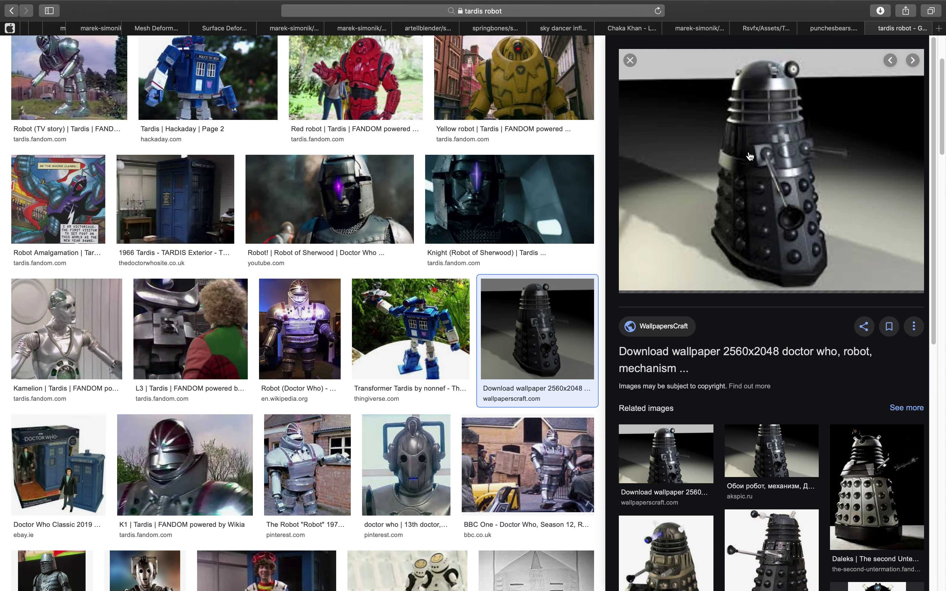
- Browse the images related to the Dalek wallpaper and return to the "tardis" image results
scroll(765, 326, "down", 7)
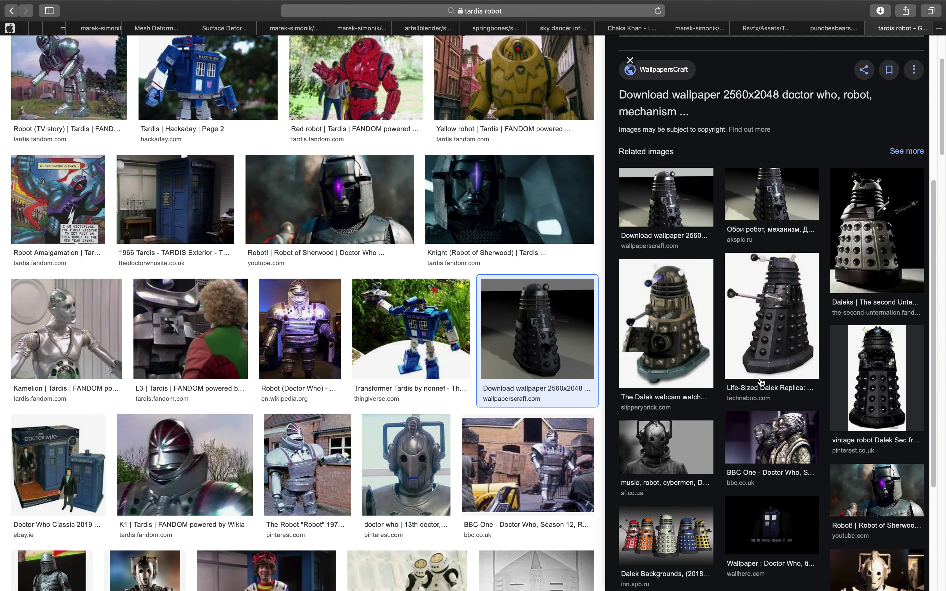
scroll(740, 376, "down", 1)
scroll(675, 516, "up", 8)
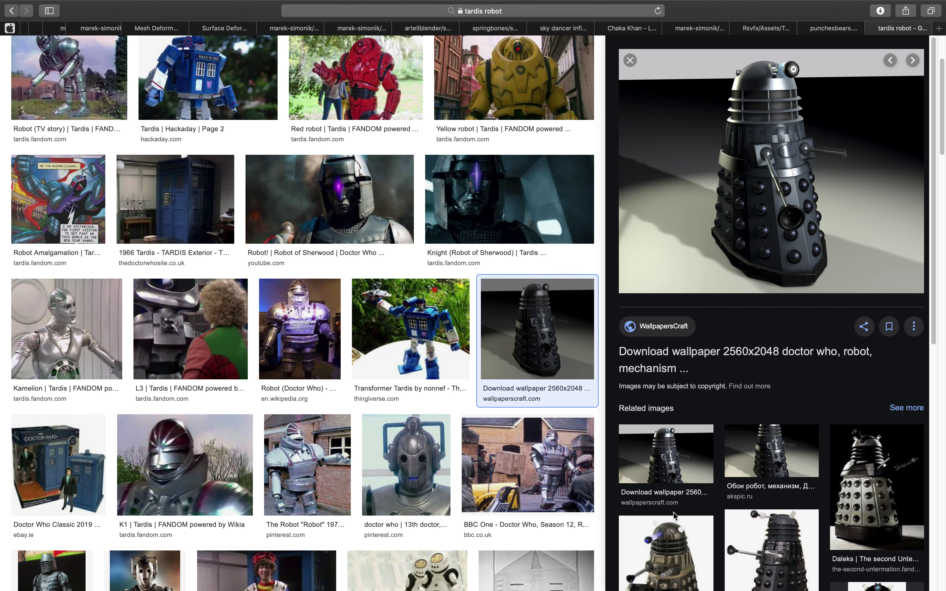
scroll(556, 371, "up", 5)
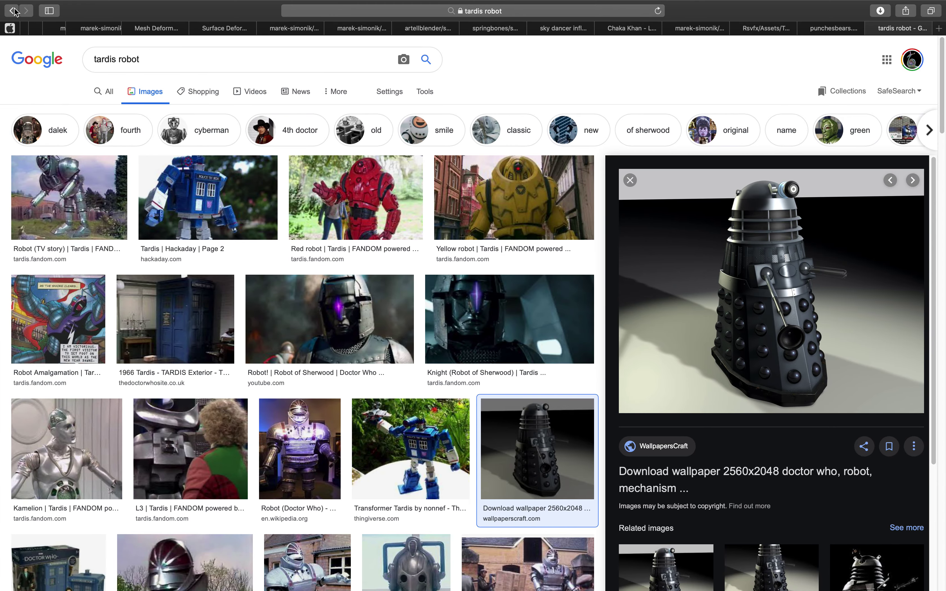
left_click(14, 11)
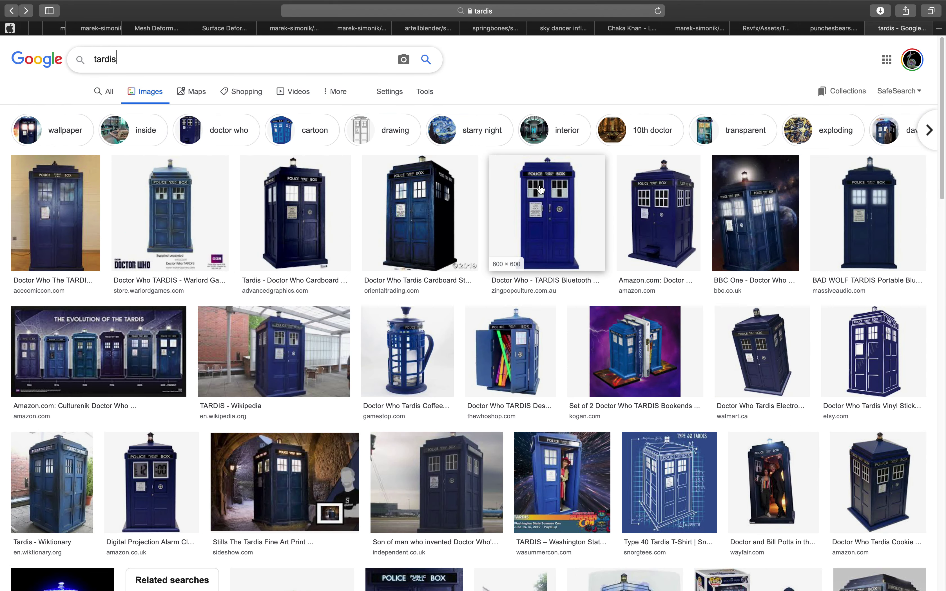
- Look through the "tardis" image results, switch back to Blender and save the file
scroll(619, 270, "down", 10)
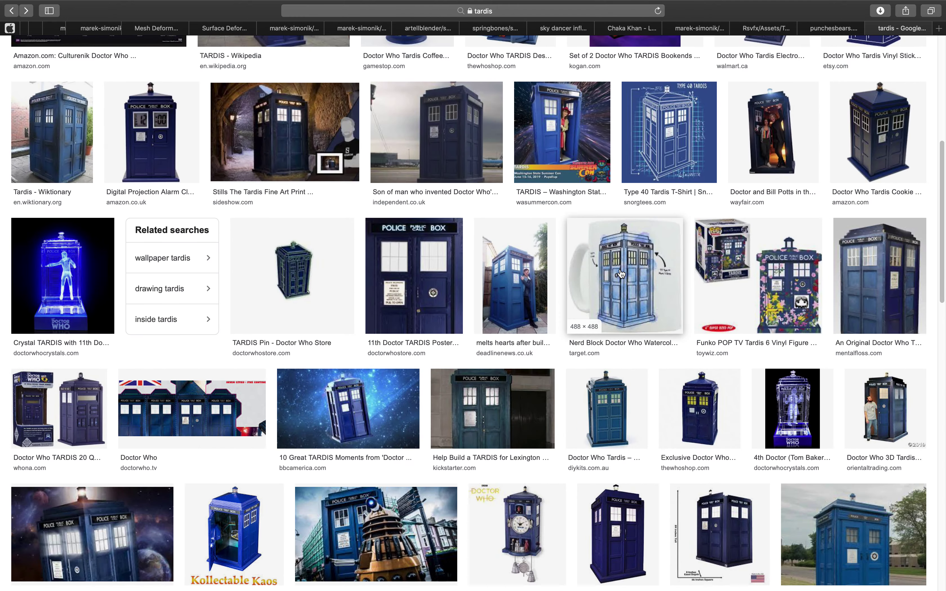
scroll(633, 262, "up", 10)
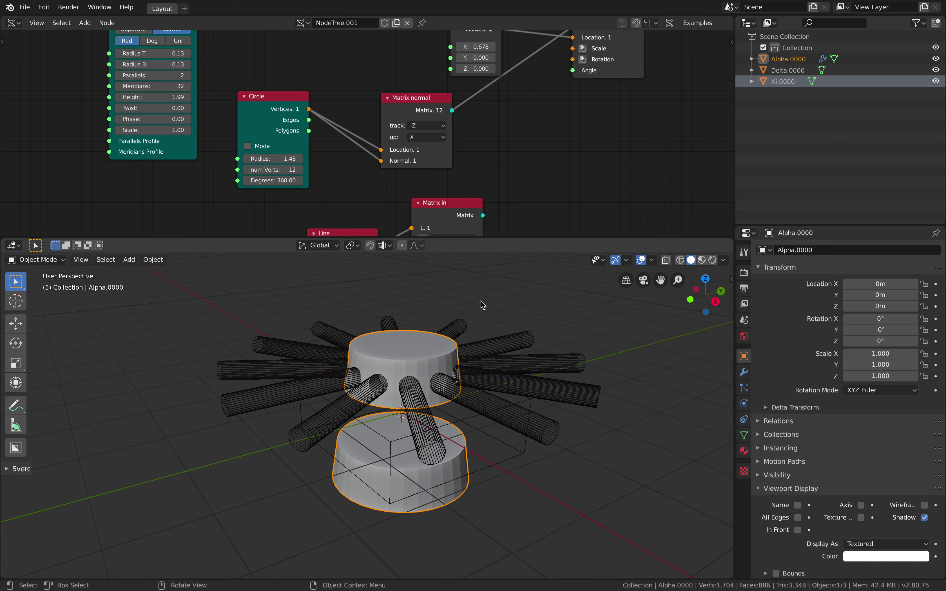
key("ctrl+s")
- Widen the taper of the main Cylinder MK2 node by setting Radius T to 0.69 and Radius B to 1.23
scroll(338, 134, "right", 15)
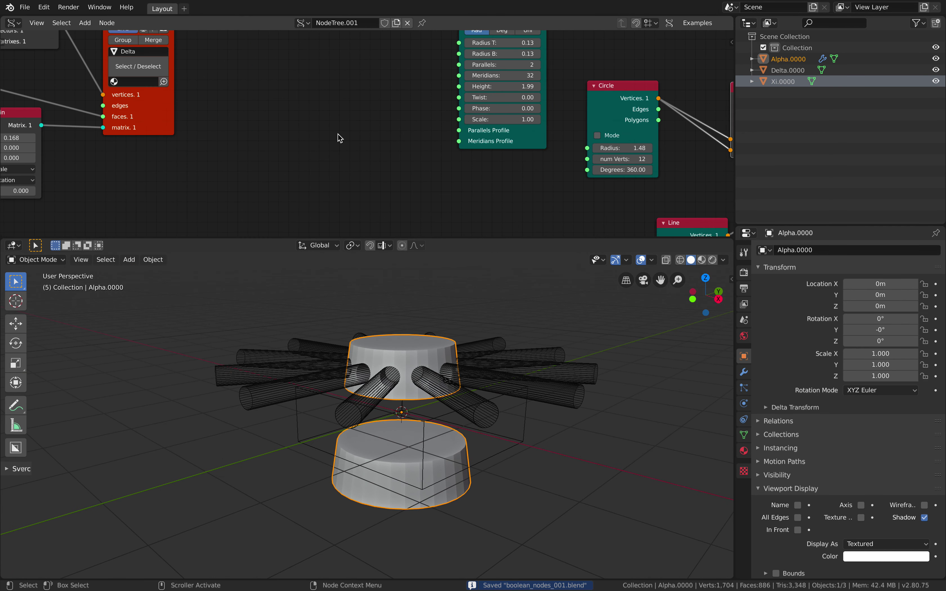
scroll(365, 140, "left", 15)
scroll(365, 141, "up", 3)
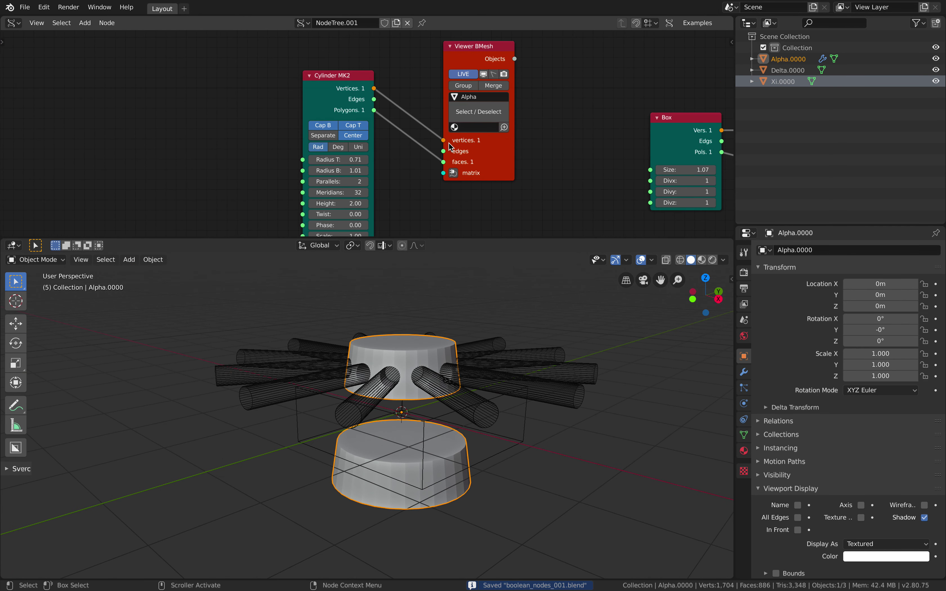
mouse_move(352, 160)
left_mouse_down()
mouse_move(344, 160)
mouse_move(371, 170)
mouse_move(358, 160)
left_mouse_up()
scroll(369, 254, "left", 4)
scroll(359, 149, "right", 15)
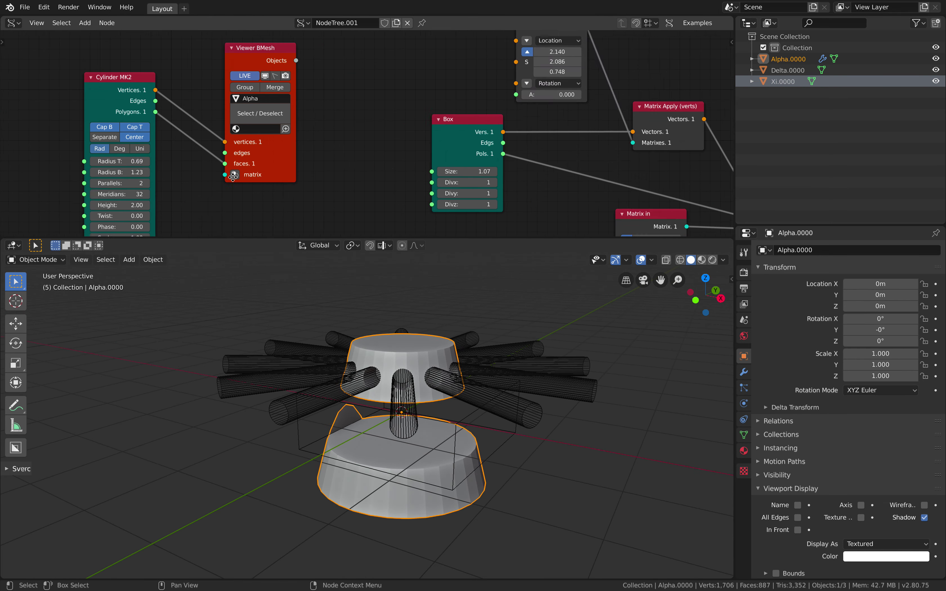
- Set the box cutter's Matrix in scale to 2.024, 2.024 and 0.418 so it slices fully through the main shape
scroll(359, 149, "up", 1)
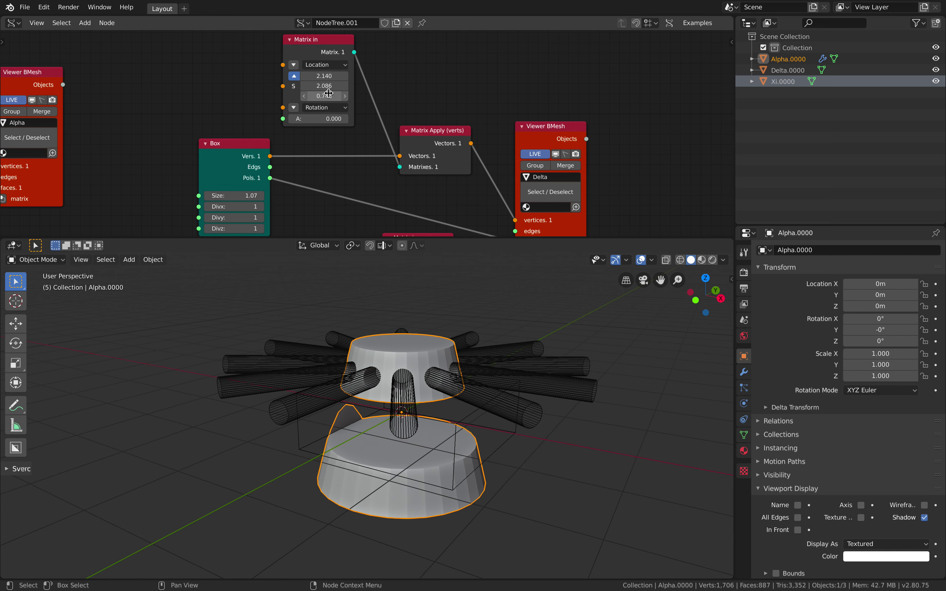
key("Return")
mouse_move(330, 95)
left_mouse_down()
mouse_move(358, 95)
mouse_move(285, 96)
mouse_move(324, 96)
left_mouse_up()
middle_click_drag(446, 323, 462, 300)
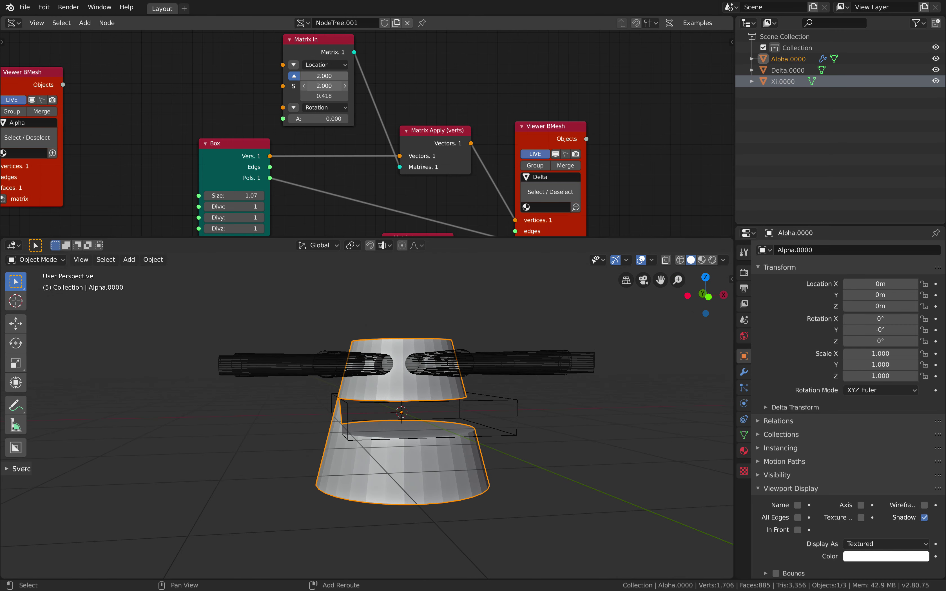
mouse_move(435, 135)
middle_mouse_down()
mouse_move(429, 61)
mouse_move(451, 111)
middle_mouse_up()
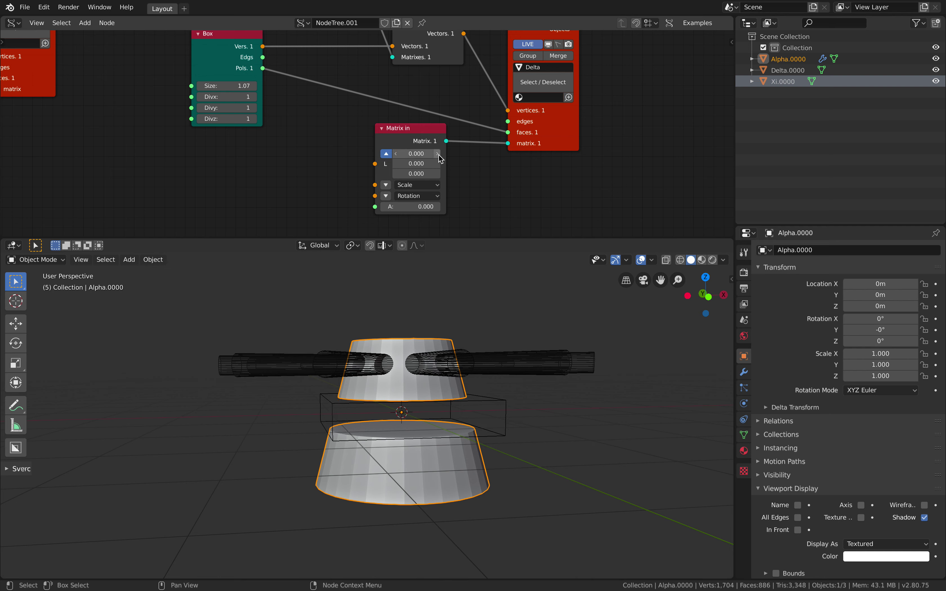
- Reposition the location Matrix in node and the Delta viewer node to make room for another input node, and save the file
left_click_drag(423, 131, 365, 132)
left_click_drag(529, 144, 557, 118)
key("ctrl+s")
left_click_drag(344, 131, 318, 137)
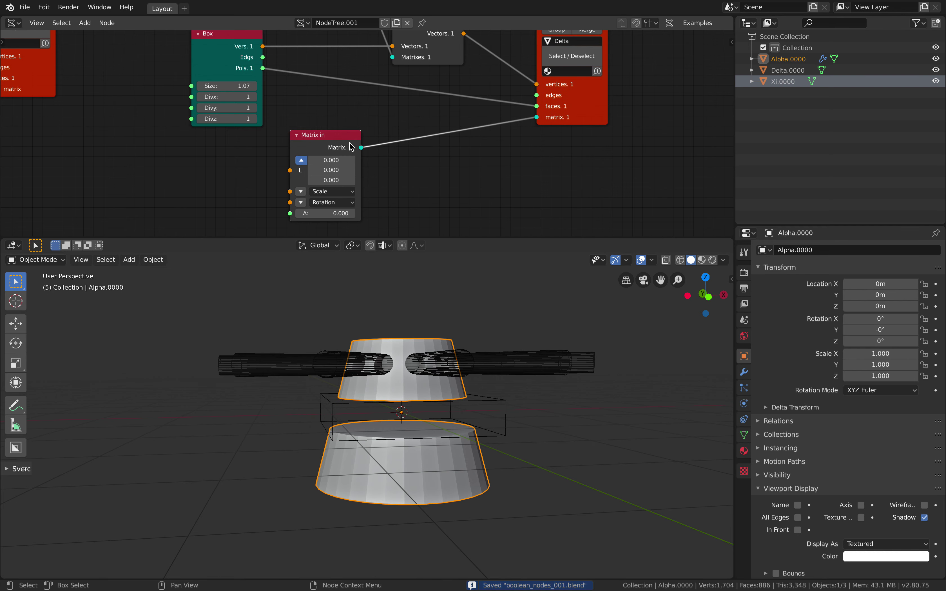
key("g")
left_click(466, 130)
- Add a Line node and connect its vertices to the location input of the box cutter's Matrix in node
key("alt+space")
type("line")
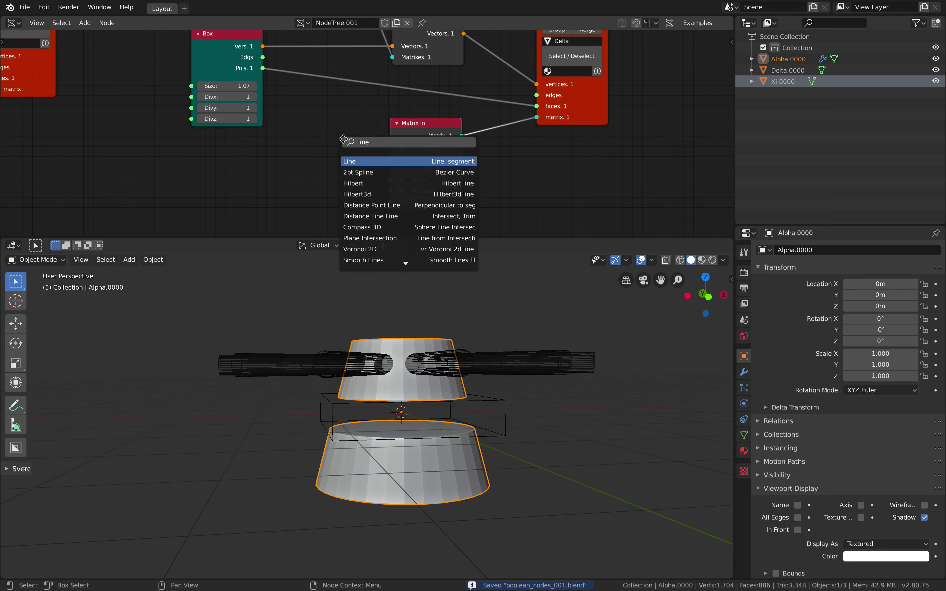
key("Return")
left_click(264, 138)
left_click_drag(333, 155, 390, 159)
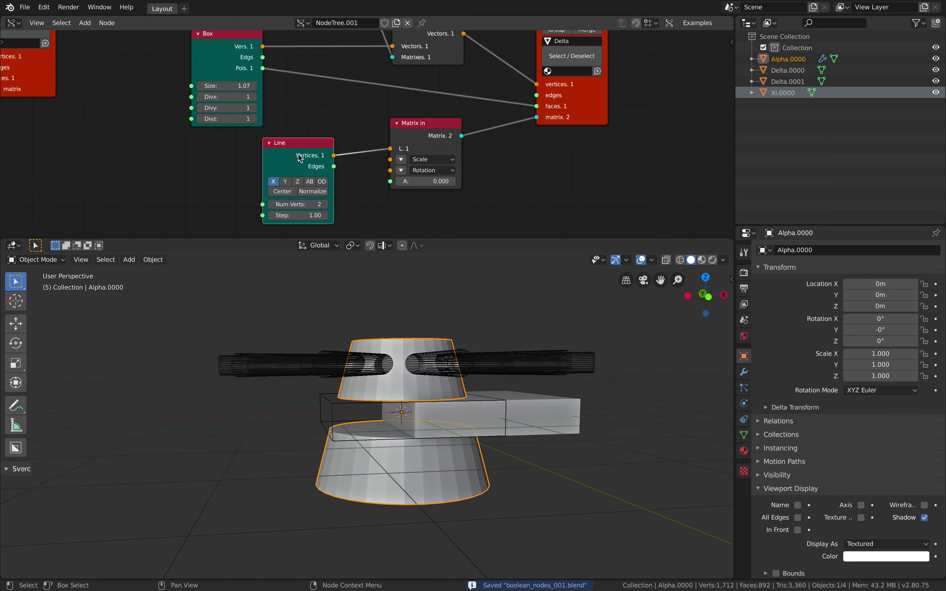
- Set the Line node to the Z axis with 4 vertices, centred and normalized, and a size of 1.59
left_click_drag(297, 172, 289, 172)
left_click(288, 181)
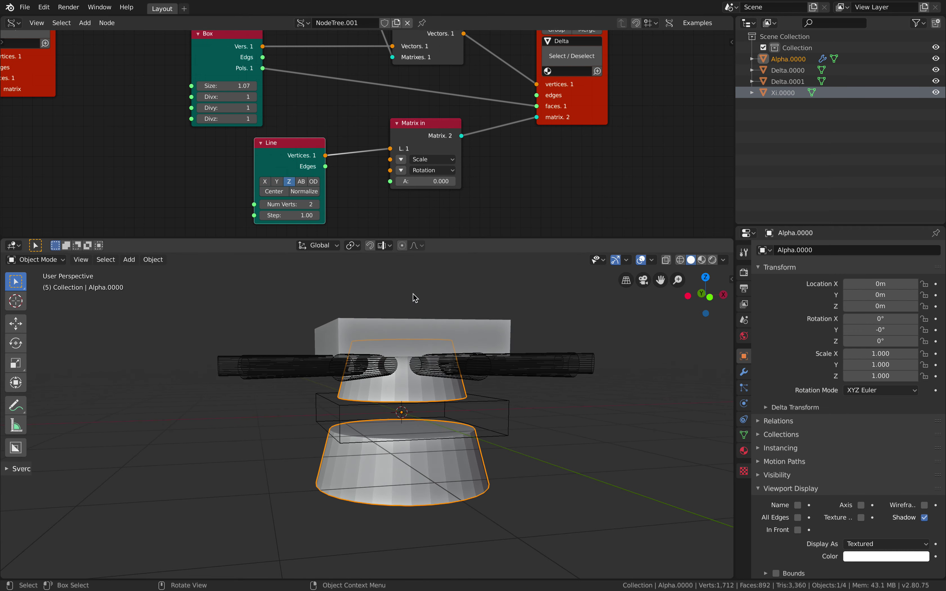
left_click(317, 204)
left_click(318, 204)
left_click(282, 191)
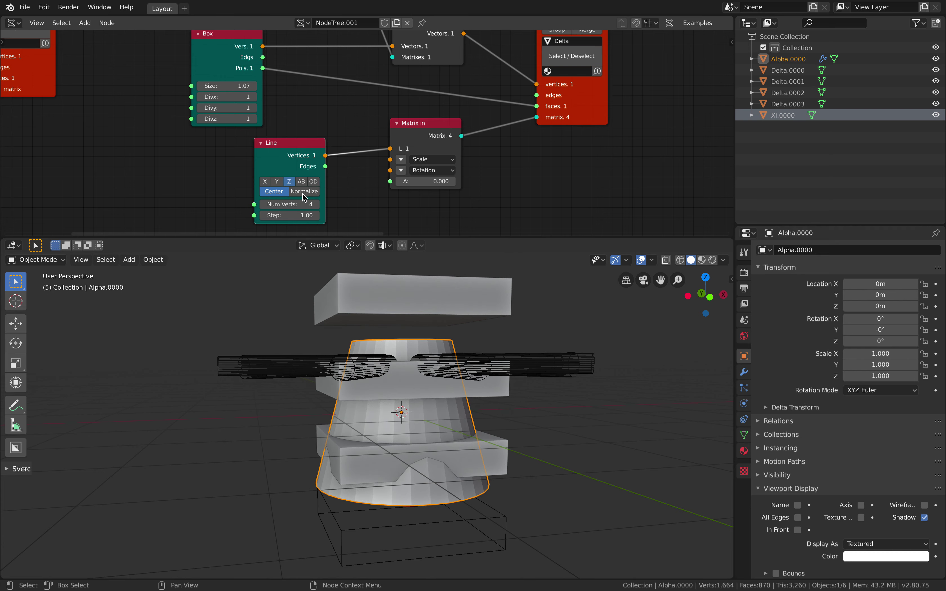
left_click(307, 193)
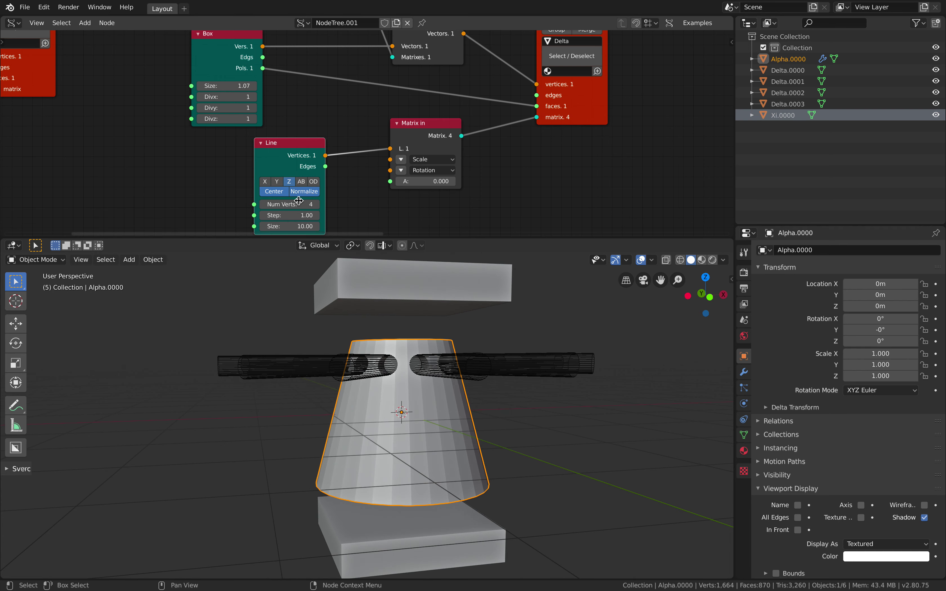
left_click_drag(289, 226, 308, 216)
- Enable Merge on the Delta viewer node so all box cutters form one object, and save the file
middle_click_drag(547, 183, 468, 230)
left_click(514, 81)
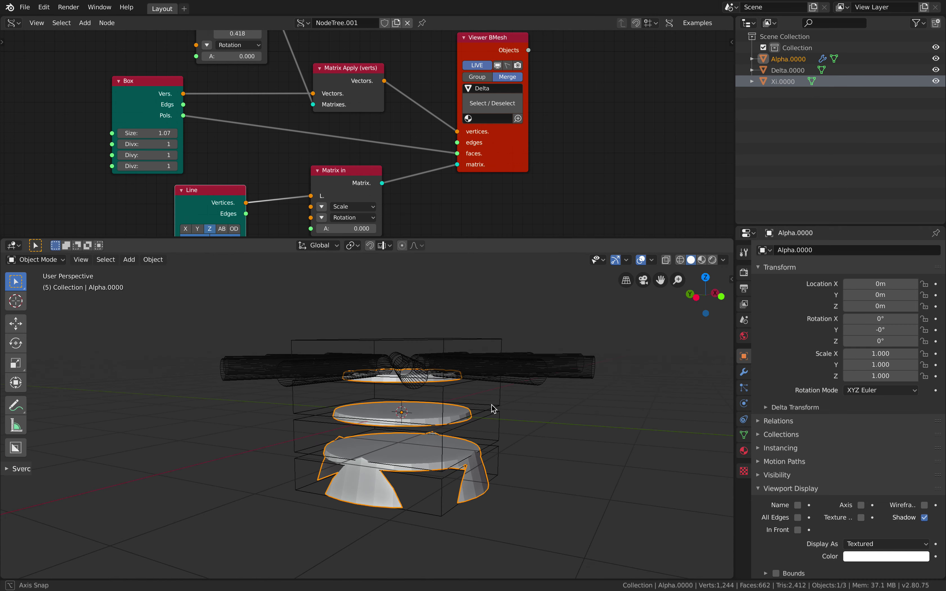
key("ctrl+s")
- Flatten and widen the box cutters by setting their Matrix in scale to 2.750, 2.750 and 0.130
scroll(276, 201, "up", 1)
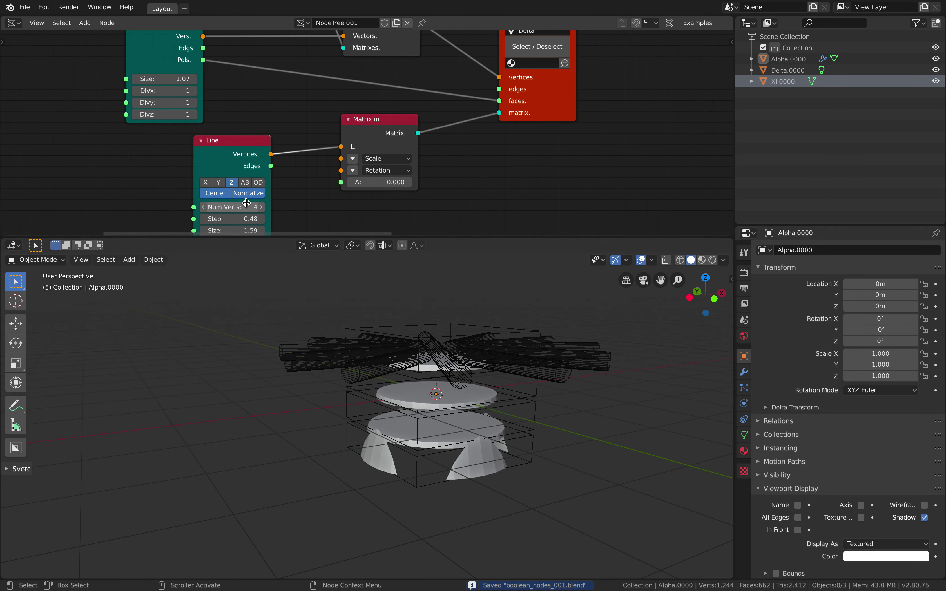
middle_click_drag(290, 65, 276, 190)
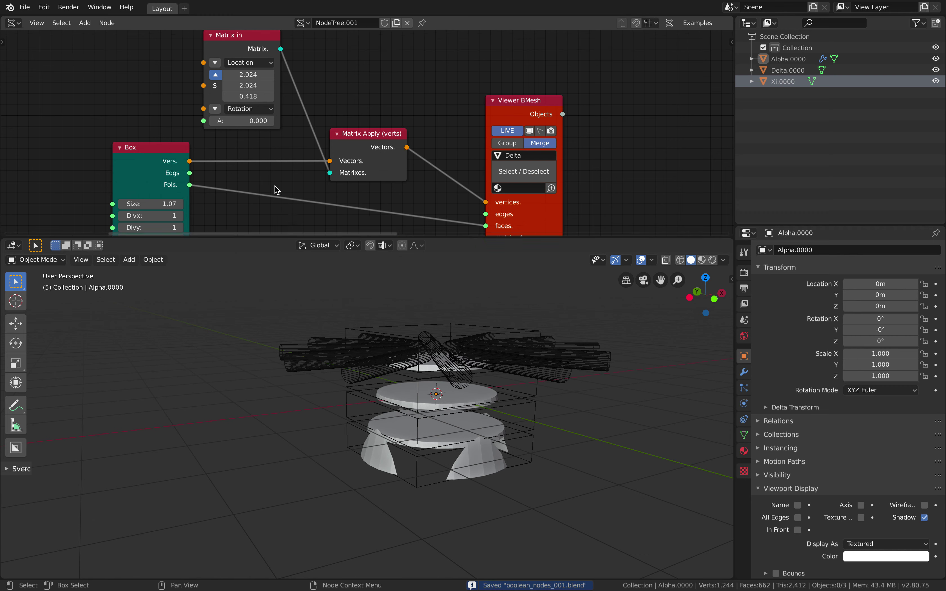
left_click_drag(250, 94, 250, 94, "shift")
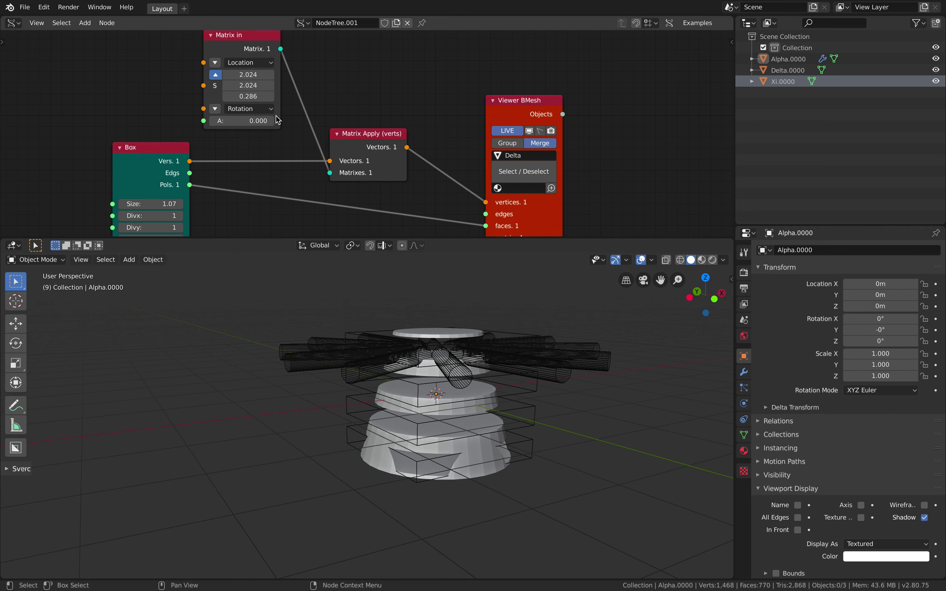
middle_click_drag(253, 102, 261, 108)
left_click_drag(257, 81, 284, 91)
left_click_drag(256, 102, 250, 103)
- Select the grooved main shape in the viewport, inspect it from several angles and save the file
middle_click_drag(547, 325, 407, 313)
left_click(461, 330)
mouse_move(466, 331)
middle_mouse_down()
mouse_move(457, 317)
mouse_move(461, 336)
middle_mouse_up()
key("ctrl+s")
middle_click_drag(452, 325, 434, 322)
- Lower the radial cylinder cutters by setting the Vector in node's X value to 0.540
middle_click_drag(568, 143, 434, 113)
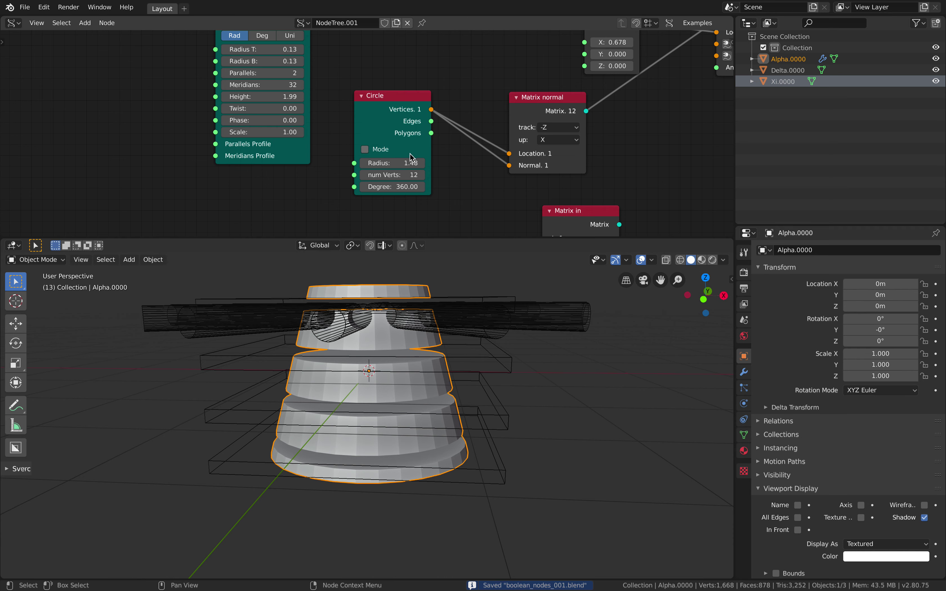
scroll(411, 156, "right", 9)
scroll(412, 156, "down", 5)
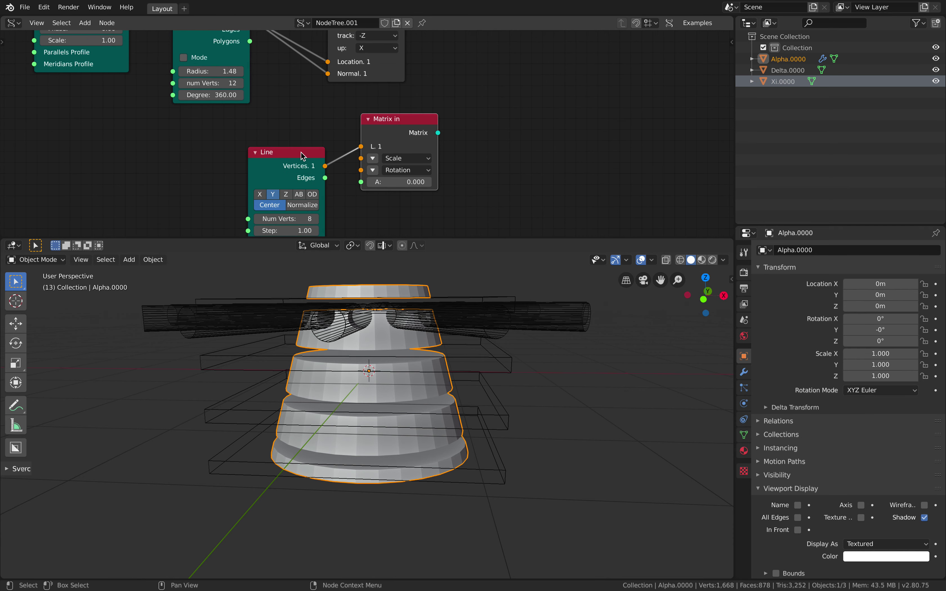
scroll(313, 156, "up", 10)
scroll(328, 157, "right", 4)
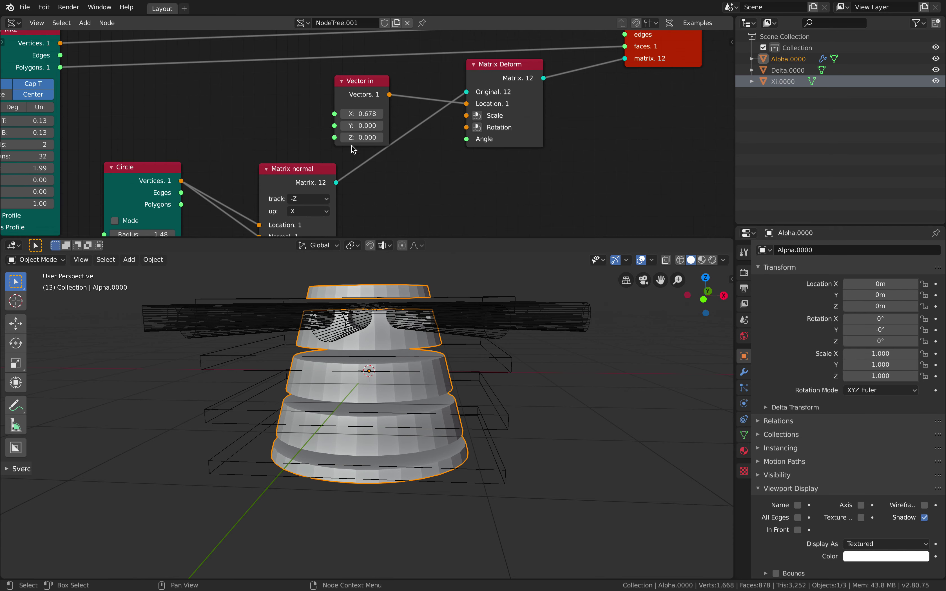
scroll(335, 157, "up", 1)
scroll(335, 156, "right", 2)
left_click_drag(347, 122, 338, 122)
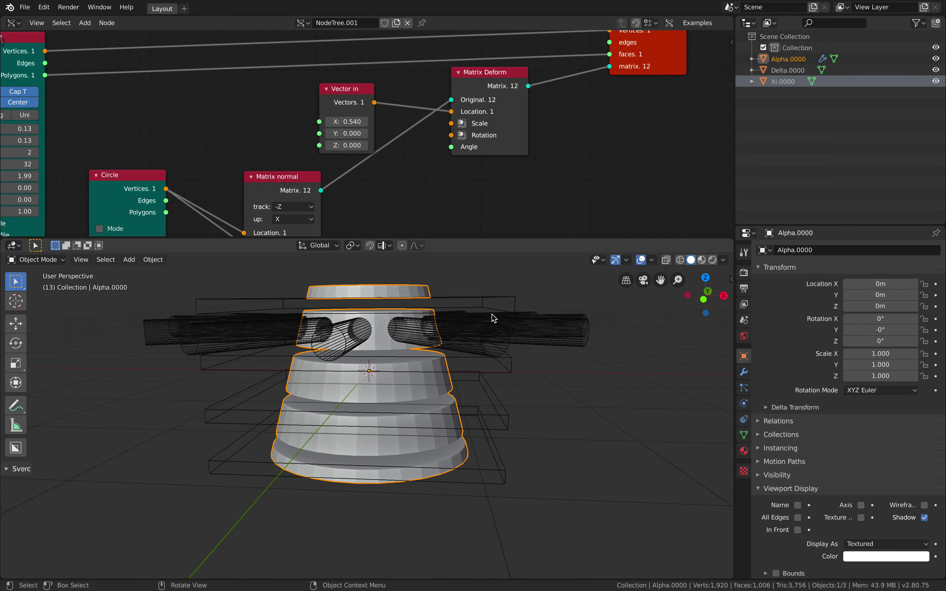
- Deselect everything, save the file and inspect the cut shape from above and from the side
key("a")
middle_click_drag(492, 315, 462, 364)
key("a")
scroll(479, 371, "down", 4)
key("ctrl+s")
middle_click_drag(217, 163, 671, 163)
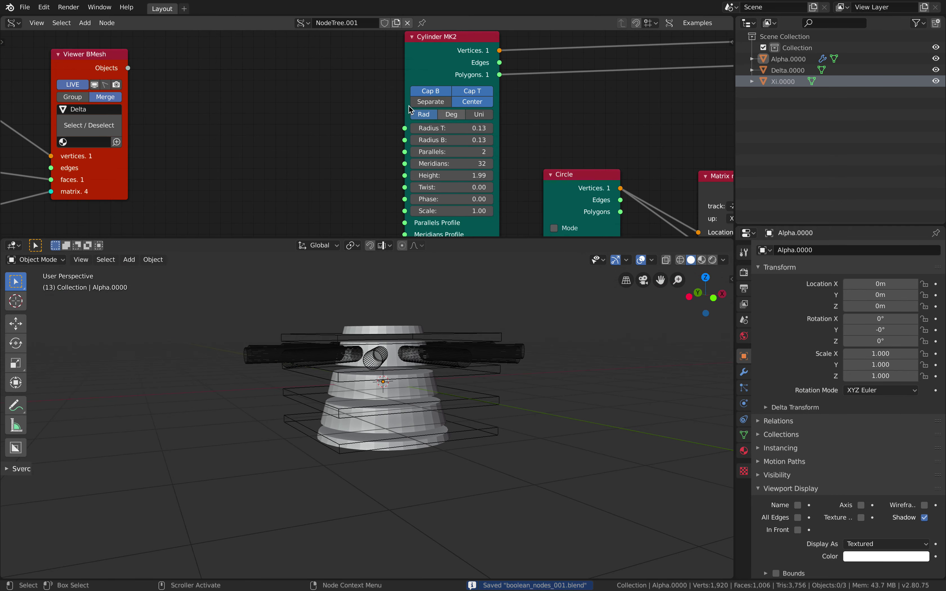
middle_click_drag(417, 325, 410, 363)
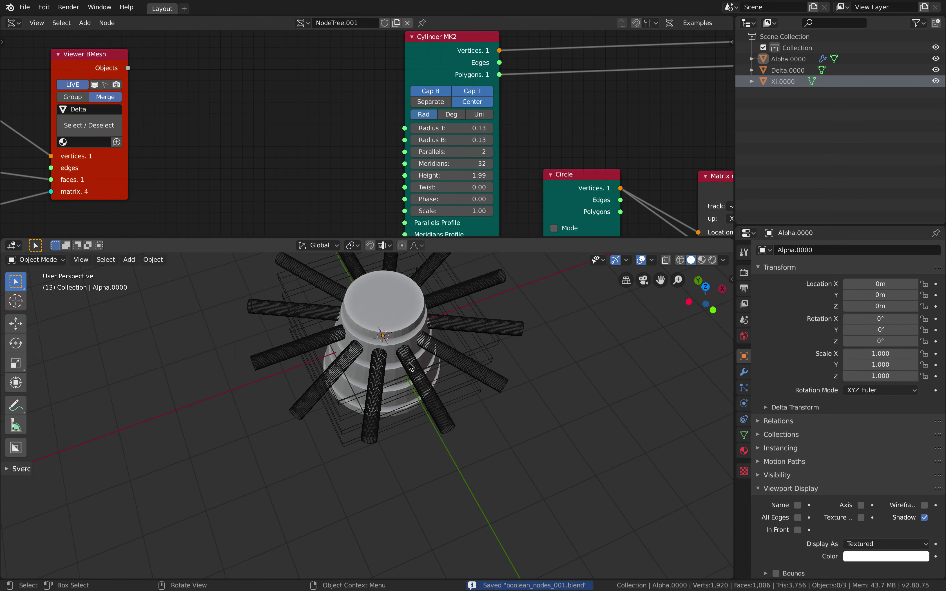
middle_click_drag(382, 328, 414, 363)
scroll(366, 158, "down", 2)
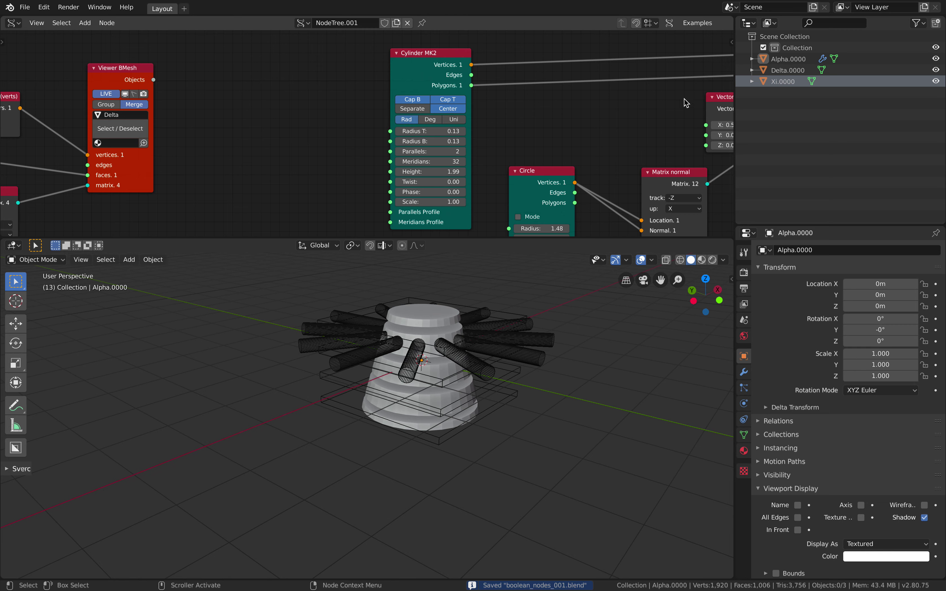
- Check the Alpha, Delta and Xi objects in turn, reselect Alpha.0000 and show its boolean modifiers
left_click(788, 58)
scroll(526, 357, "up", 2)
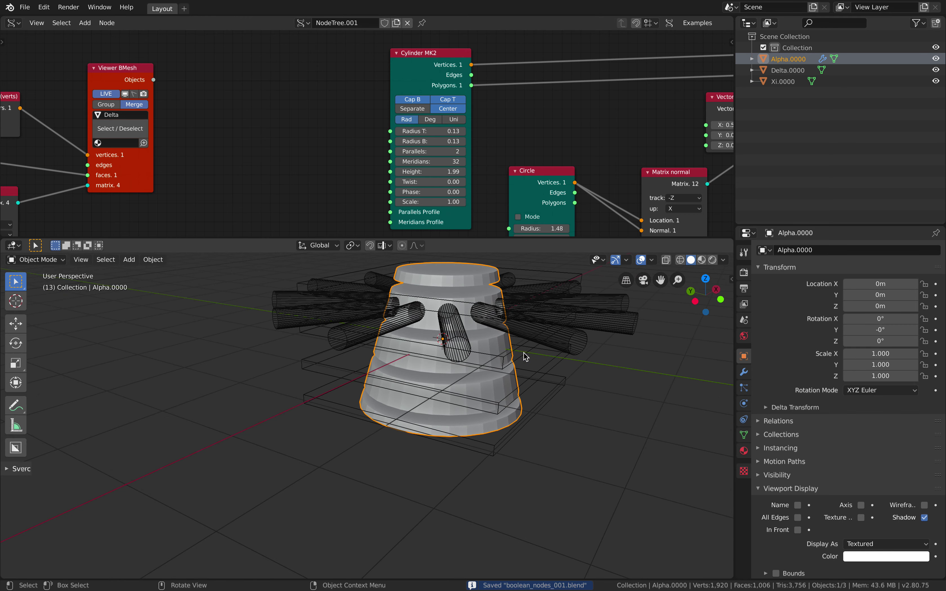
middle_click_drag(548, 350, 504, 391)
left_click(786, 70)
left_click(778, 59)
left_click(784, 70)
left_click(784, 81)
left_click(785, 72)
left_click(430, 393)
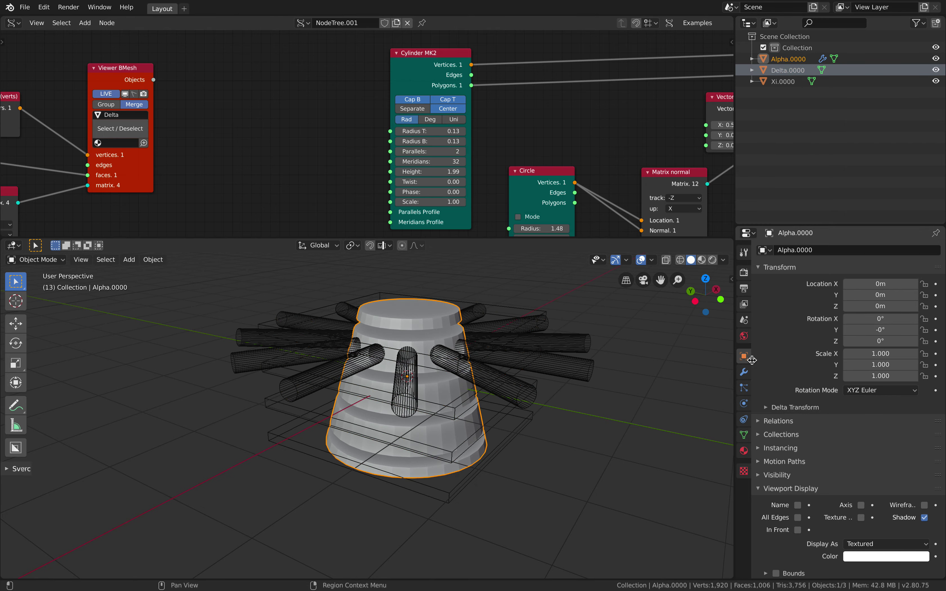
left_click(744, 374)
middle_click_drag(626, 395, 580, 415)
- Move the main Cylinder MK2 node and its Alpha viewer node closer to the box cutter nodes
scroll(262, 149, "down", 3)
middle_click_drag(261, 149, 376, 156)
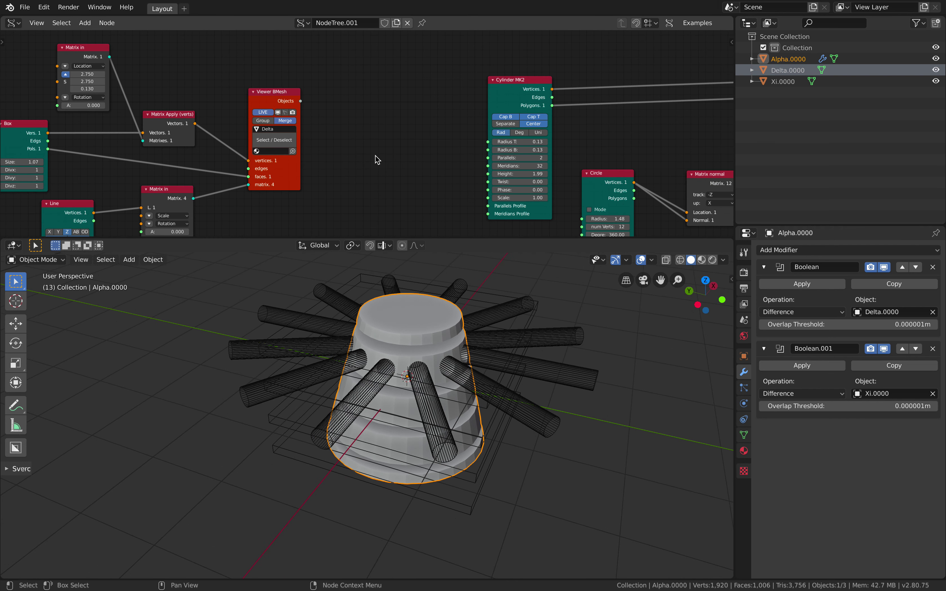
middle_click_drag(240, 152, 374, 130)
left_click_drag(396, 81, 371, 94)
middle_click_drag(349, 102, 571, 113)
left_click_drag(239, 65, 260, 76)
left_click_drag(125, 93, 163, 87)
middle_click_drag(398, 98, 402, 104)
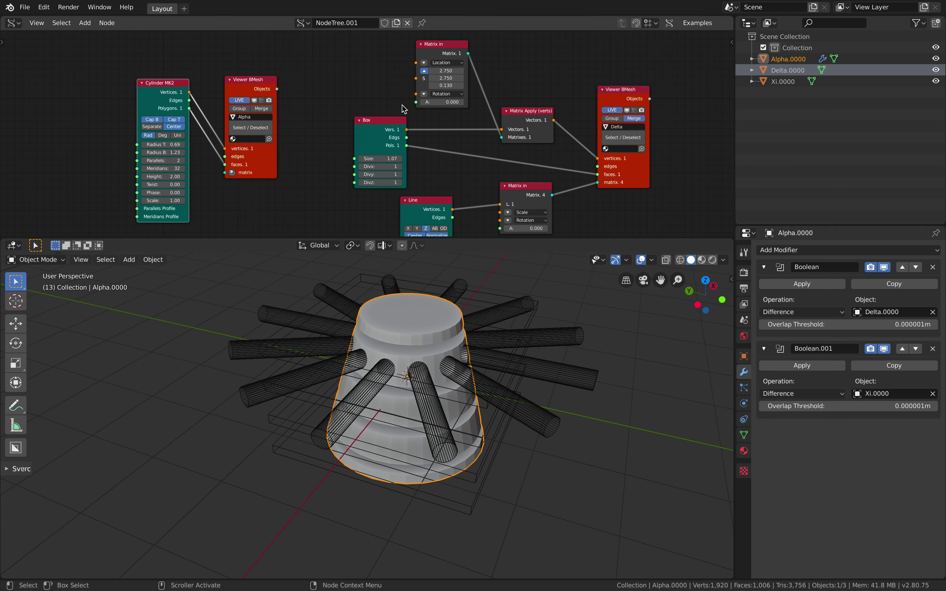
- Tidy the layout of the box cutter's Box, Matrix in, Matrix Apply, Line and Delta viewer nodes
left_click_drag(384, 120, 374, 119)
left_click_drag(442, 46, 447, 47)
left_click(523, 112)
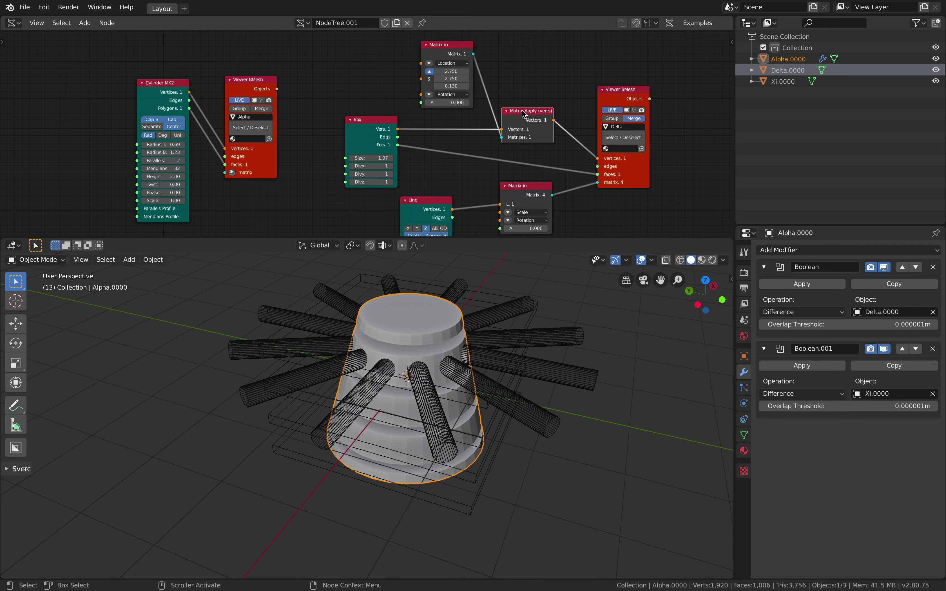
left_click_drag(611, 96, 621, 102)
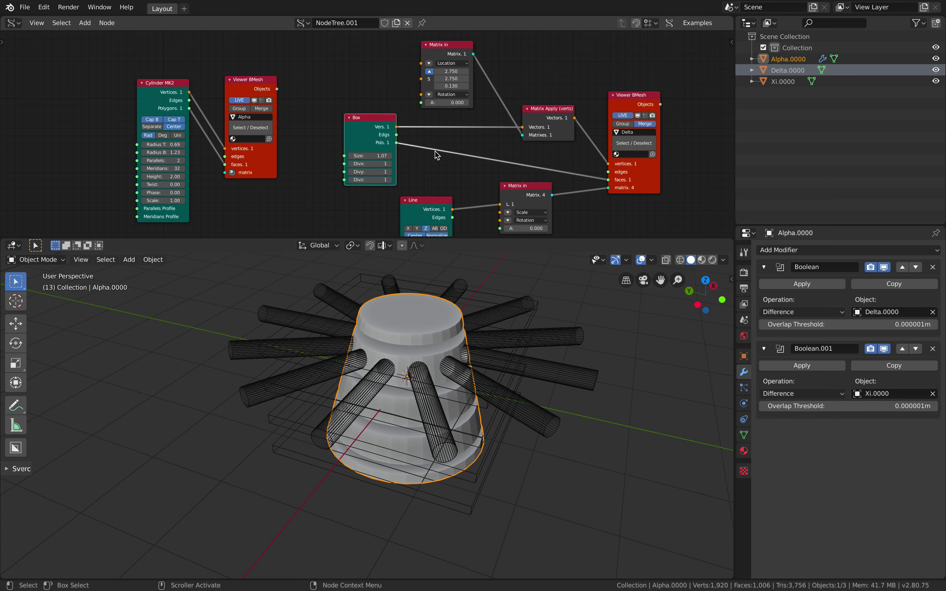
left_click_drag(424, 200, 452, 183)
middle_click_drag(493, 341, 446, 332)
- Set the main Cylinder MK2 node's Radius T to 0.59, Radius B to 1.41 and height to 2.02, and save the file
middle_click_drag(297, 134, 309, 103)
scroll(310, 103, "up", 1)
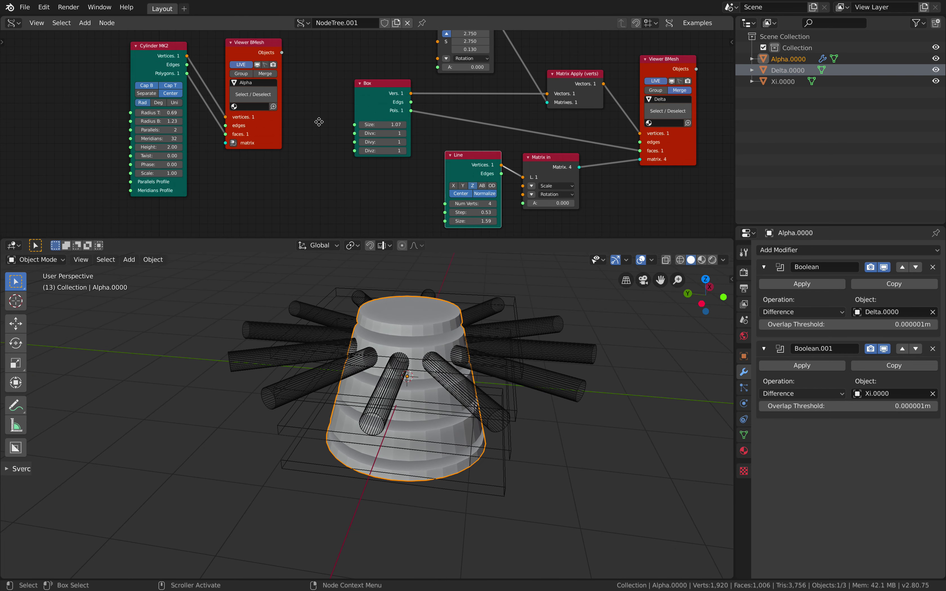
middle_click_drag(237, 120, 282, 153)
scroll(283, 153, "up", 2)
scroll(284, 155, "up", 1)
mouse_move(180, 149)
left_mouse_down()
mouse_move(211, 149)
mouse_move(172, 149)
mouse_move(185, 157)
left_mouse_up()
middle_click_drag(352, 352, 405, 317)
key("ctrl+s")
middle_click_drag(411, 324, 408, 354)
- Add a Random Num Gen node in Float mode and connect its Value to the main Cylinder MK2 node's Meridians Profile
middle_click_drag(222, 167, 232, 153)
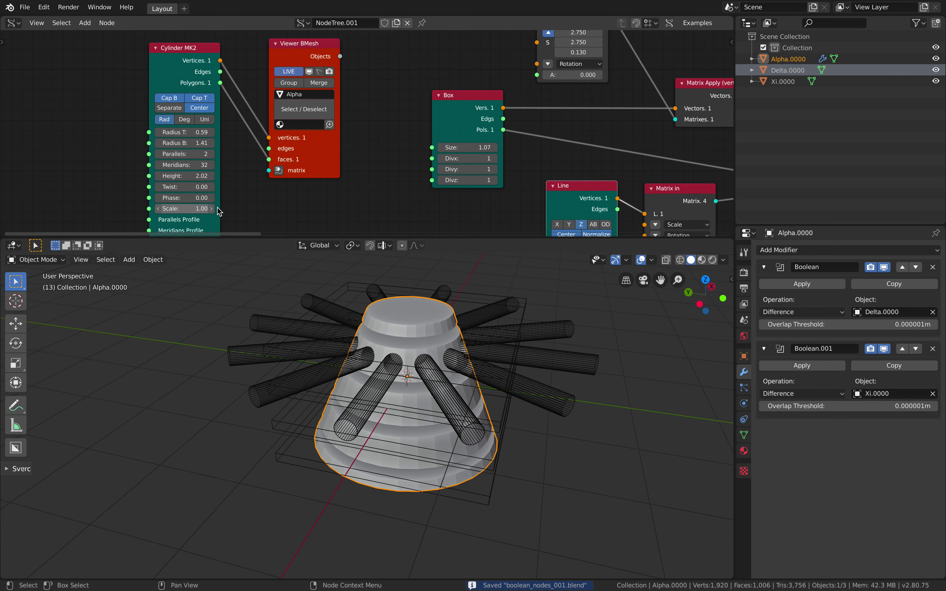
middle_click_drag(211, 208, 245, 178)
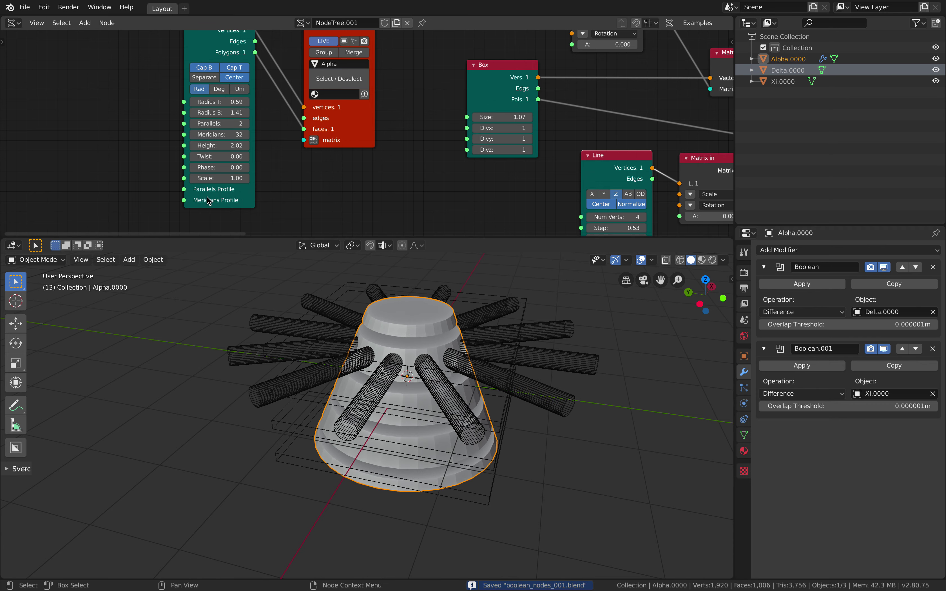
middle_click_drag(135, 181, 230, 186)
key("shift+a")
left_click(122, 161)
type("r")
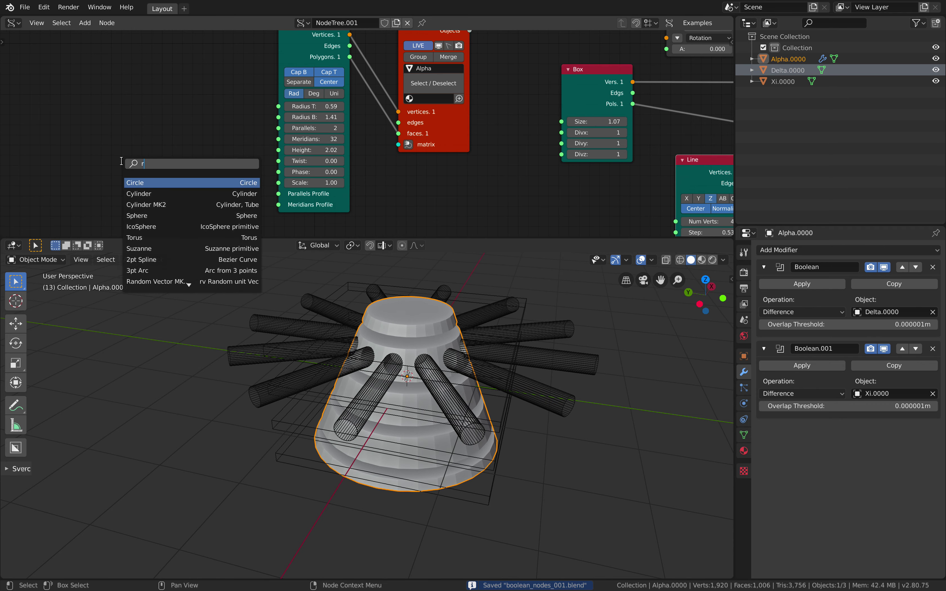
key("Return")
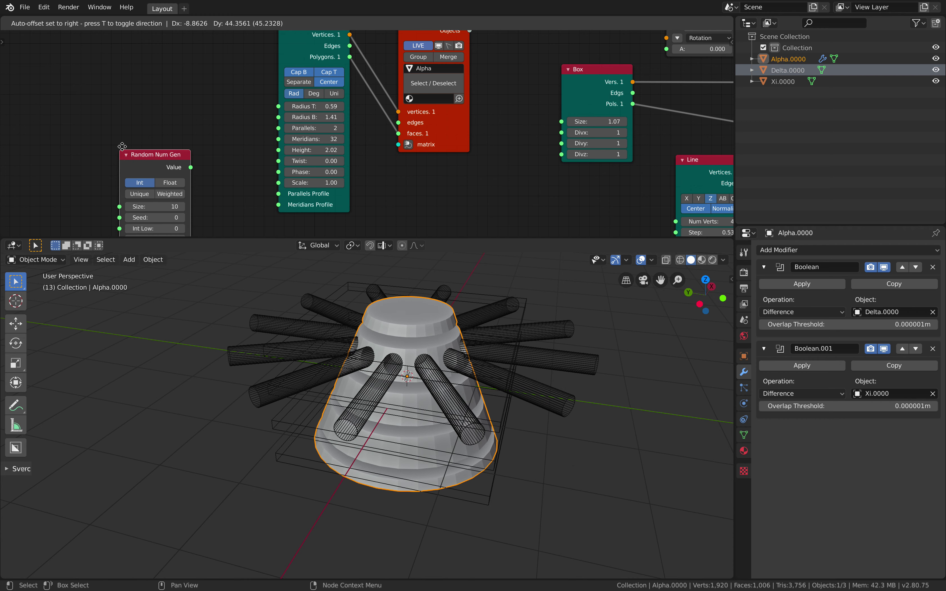
left_click(168, 178)
middle_click_drag(168, 178, 249, 159)
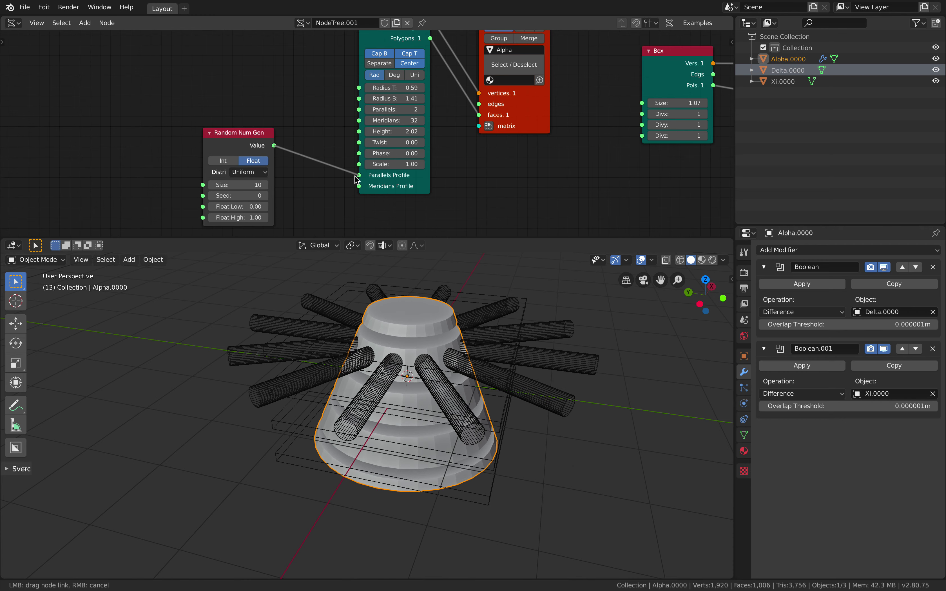
left_click_drag(360, 189, 359, 187)
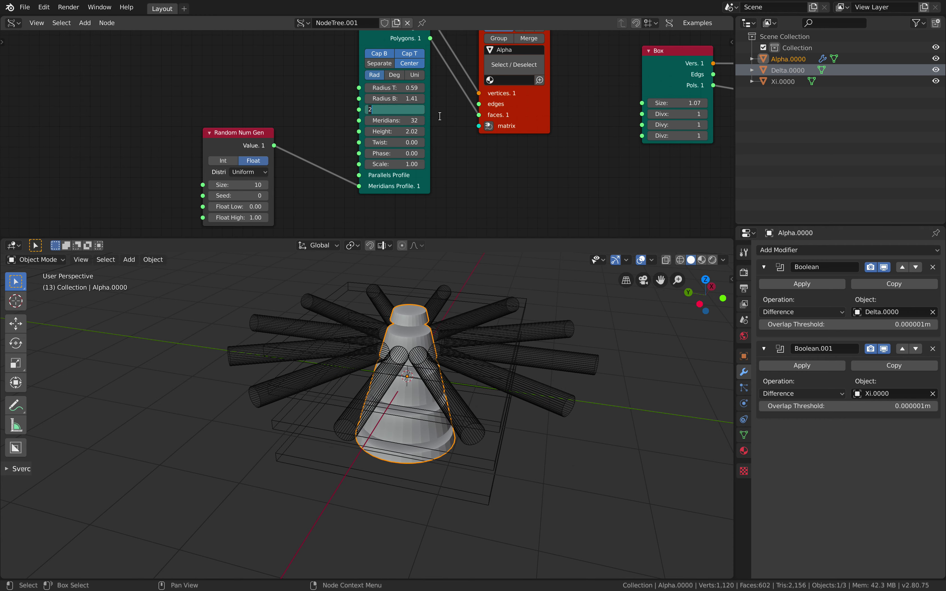
- Try 5 parallels on the main Cylinder MK2 node and raise the Random Num Gen node's Size stepwise to 17
key("BackSpace")
type("5")
key("Return")
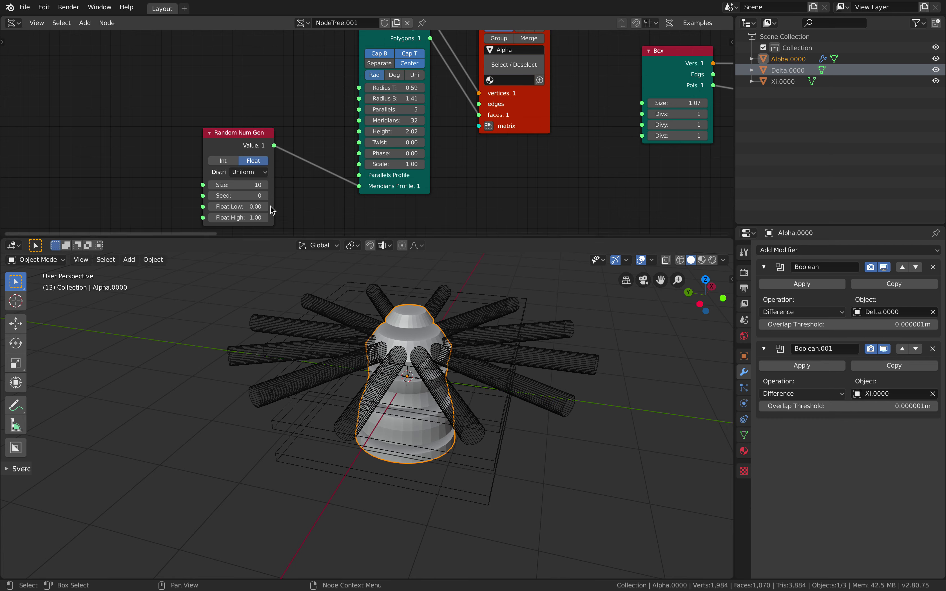
left_click(263, 185)
left_click(263, 185)
left_click(263, 185)
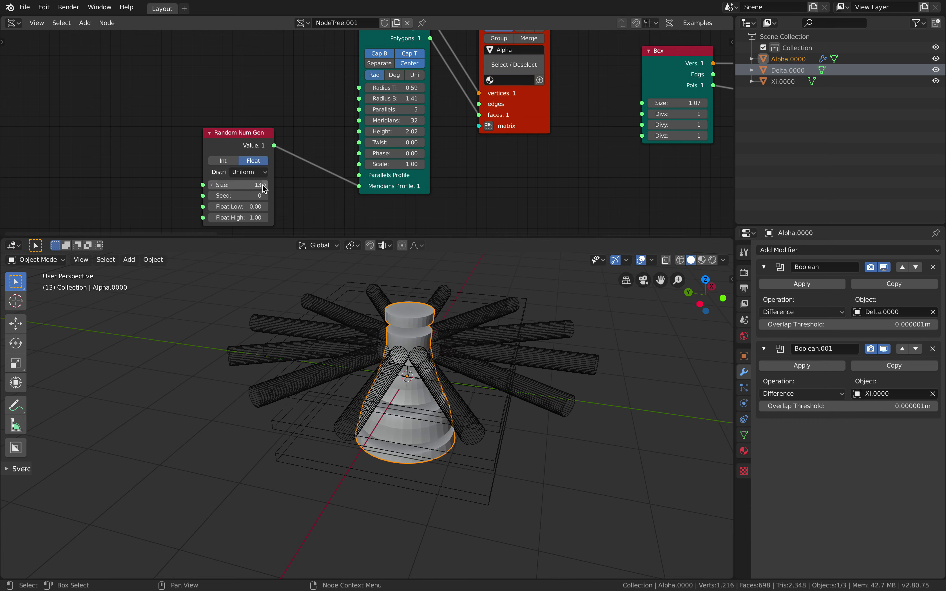
left_click(263, 186)
left_click(263, 185)
left_click(263, 185)
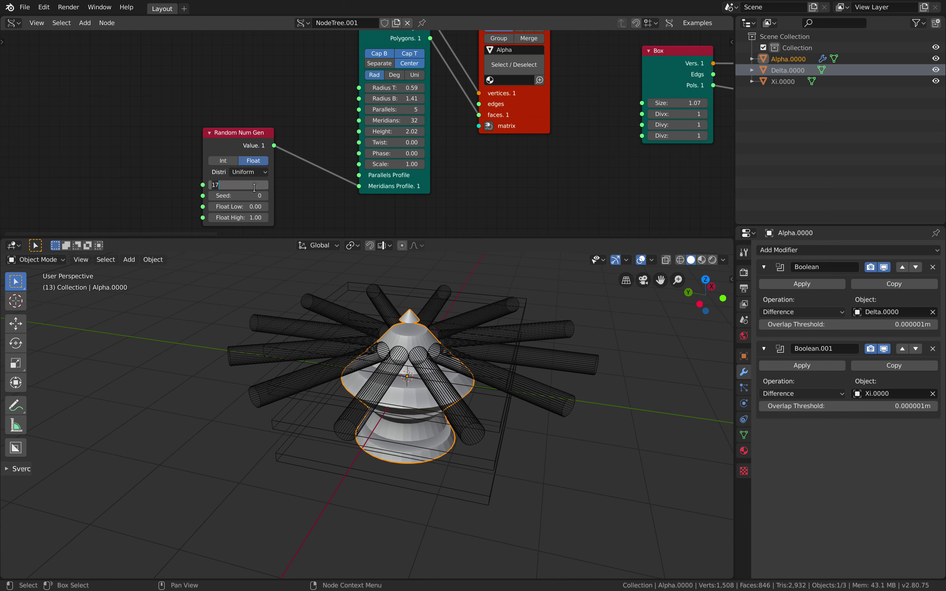
- Set the Random Num Gen node's Size and the main Cylinder MK2 node's Parallels both to 8
type("8")
key("Return")
type("8")
key("Return")
- Set the Random Num Gen node's Float Low to 0.20, Float High to 1.10 and Seed to 36, and save the file
left_click_drag(248, 195, 252, 217)
middle_click_drag(392, 333, 361, 346)
key("a")
key("a")
key("ctrl+s")
scroll(368, 337, "up", 5)
scroll(367, 340, "down", 3)
left_click(367, 345)
left_click_drag(249, 196, 267, 196)
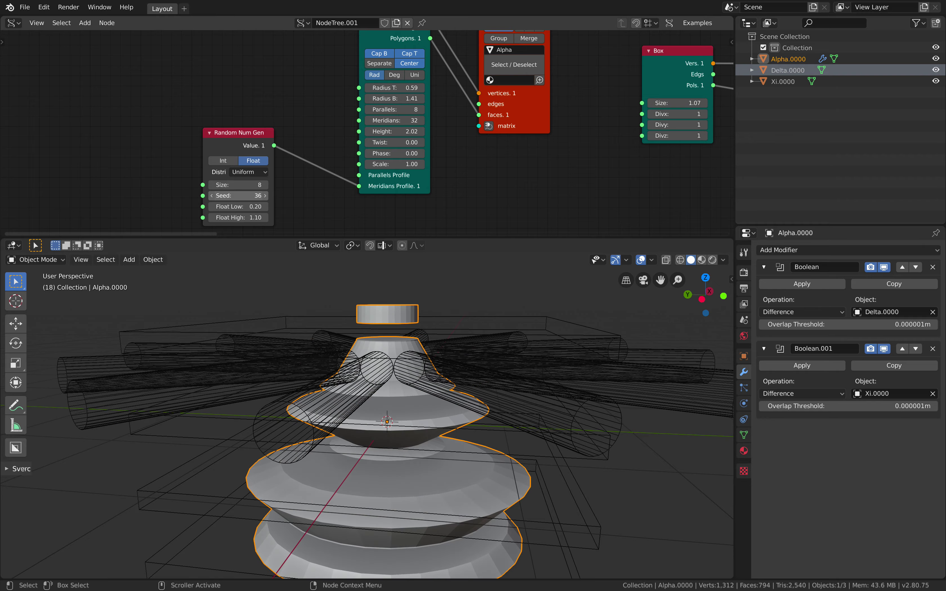
- Set Radius T and Radius B of the hole cutter's Cylinder MK2 node to 0.07 and save the file
middle_click_drag(385, 367, 461, 414)
middle_click_drag(718, 167, 291, 171)
middle_click_drag(395, 368, 366, 389)
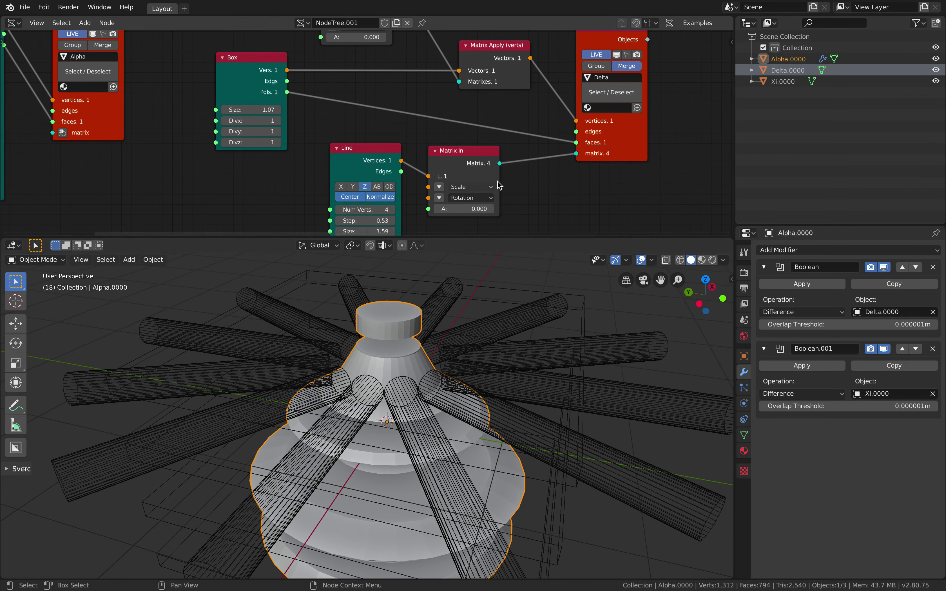
middle_click_drag(665, 130, 440, 175)
middle_click_drag(641, 184, 326, 172)
left_click_drag(406, 121, 398, 132)
middle_click_drag(414, 375, 393, 365)
key("ctrl+s")
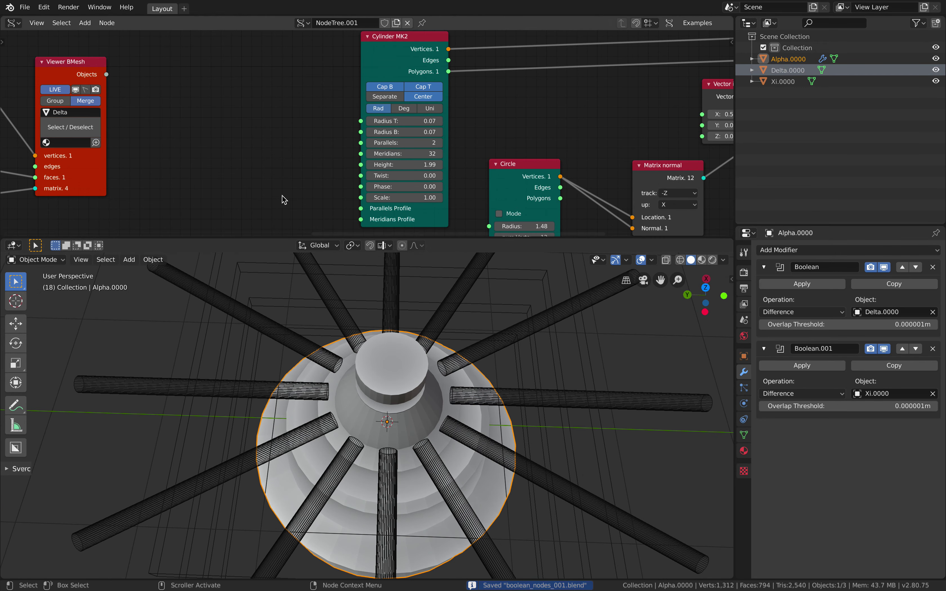
- Increase the Height of the hole cutter's Cylinder MK2 node to lengthen the radial cutters
middle_click_drag(398, 149, 350, 129)
middle_click_drag(424, 392, 426, 362)
middle_click_drag(631, 158, 105, 135)
middle_click_drag(428, 122, 223, 131)
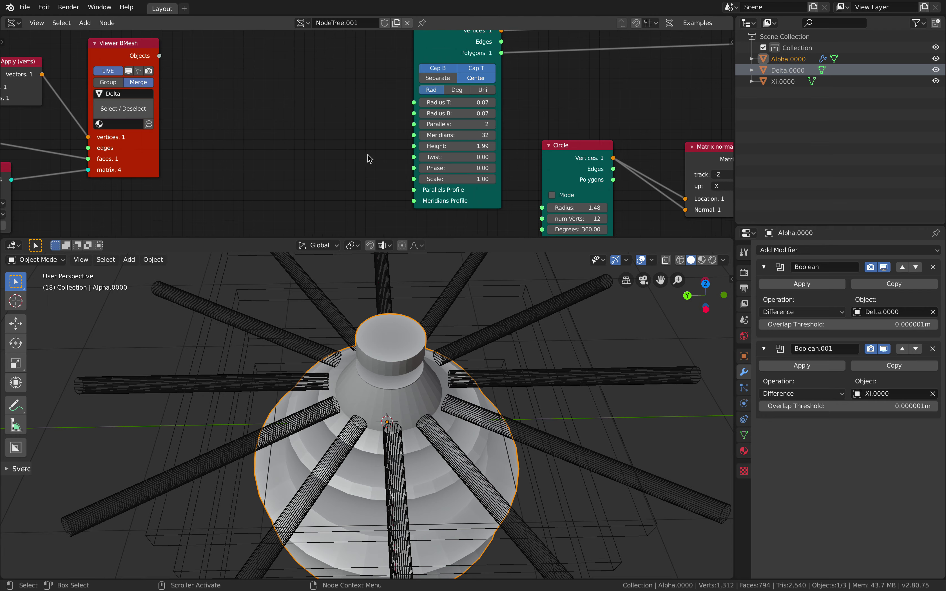
middle_click_drag(367, 158, 323, 157)
left_click_drag(412, 145, 453, 146)
- Hide the Delta.0000 and Xi.0000 cutter objects in the viewport so only the cut body shows
middle_click_drag(457, 352, 377, 381)
scroll(416, 339, "down", 5)
left_click(937, 81)
- Move the main body's Random Num Gen, Cylinder MK2 and Alpha viewer nodes together above the box cutter nodes
middle_click_drag(168, 130, 576, 97)
scroll(294, 111, "up", 2)
middle_click_drag(29, 152, 202, 126)
scroll(229, 132, "down", 6)
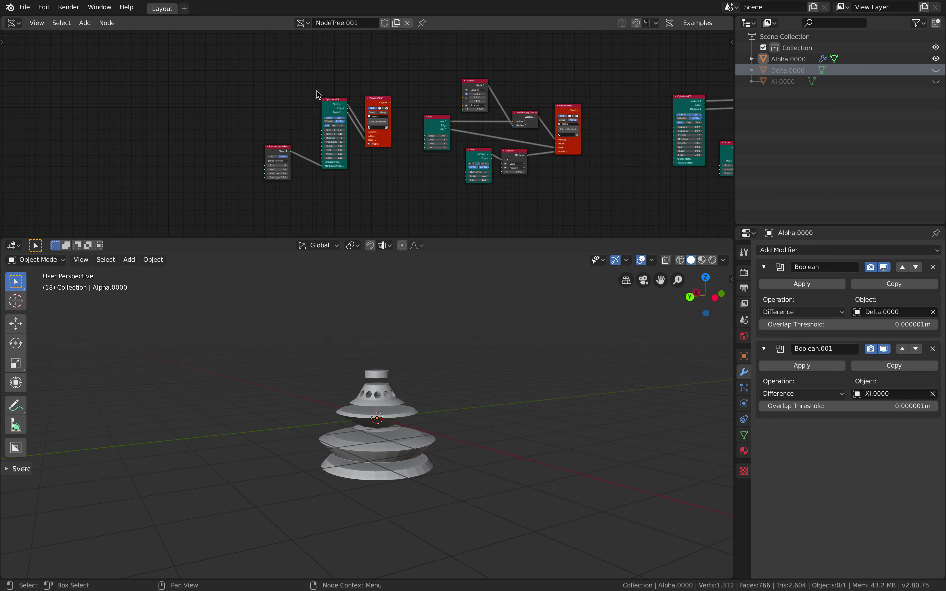
scroll(285, 97, "down", 2)
left_click_drag(356, 183, 358, 181)
middle_click_drag(363, 172, 268, 211)
key("g")
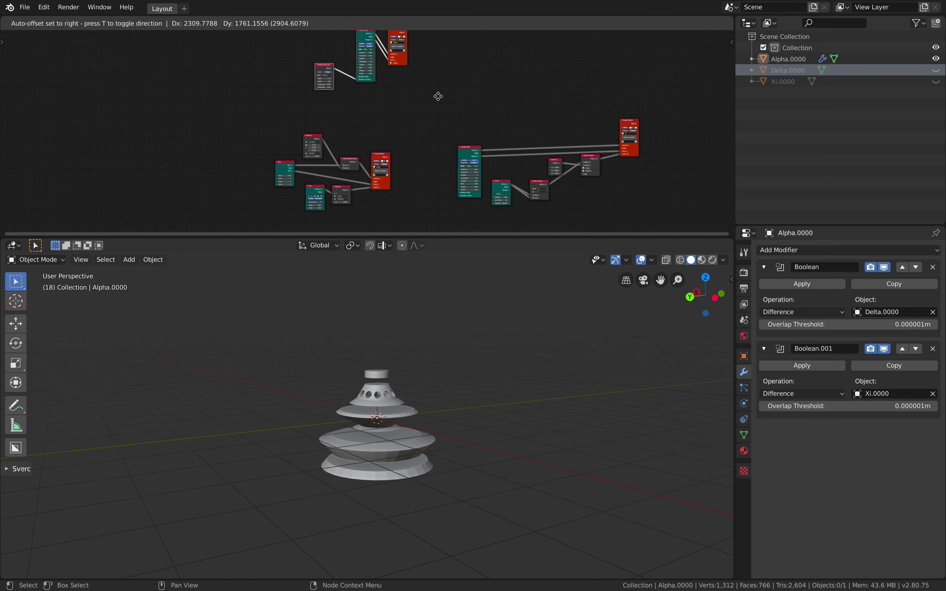
left_click(421, 100)
- Select the whole hole cutter node group and place it beneath the box cutter nodes
key("a")
left_click_drag(472, 109, 679, 209)
scroll(626, 184, "down", 3)
middle_click_drag(562, 129, 578, 99)
key("g")
left_click(405, 171)
- Move the main body's node group to the left of the two cutter node groups
key("a")
middle_click_drag(341, 56, 395, 108)
left_click_drag(350, 60, 498, 139)
key("g")
left_click(227, 200)
key("a")
middle_click_drag(331, 139, 374, 67)
scroll(382, 139, "up", 1)
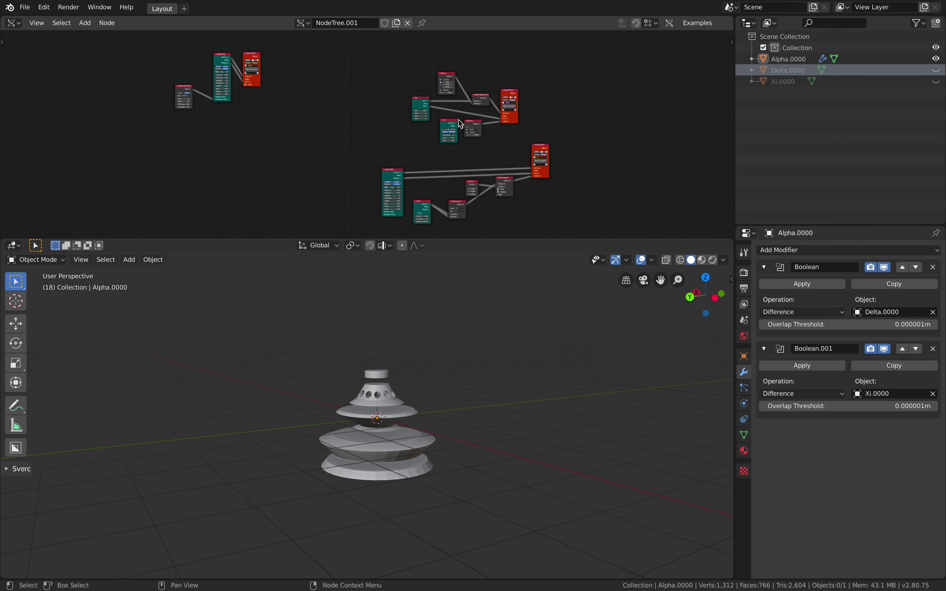
- Raise the Random Num Gen node slightly beside the main Cylinder MK2 node
scroll(518, 376, "up", 3)
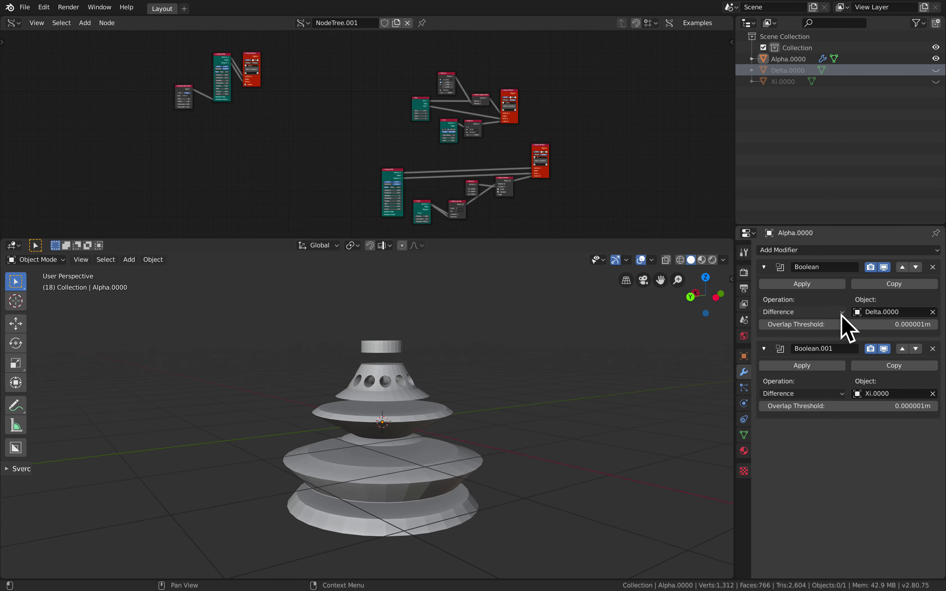
middle_click_drag(500, 373, 523, 337, "shift")
middle_click_drag(609, 358, 583, 387)
middle_click_drag(262, 134, 370, 162)
scroll(370, 161, "up", 5)
middle_click_drag(337, 54, 369, 139)
scroll(370, 137, "up", 6)
left_click_drag(237, 205, 247, 175)
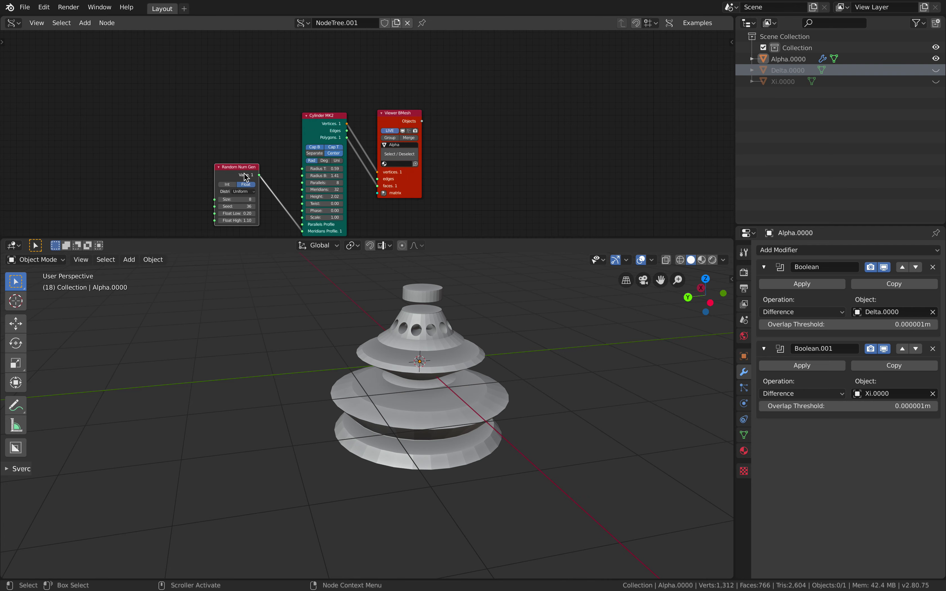
- Set the Random Num Gen node's Seed to 68, Float Low to 0.24 and Float High to 1.14
middle_click_drag(265, 203, 281, 132)
scroll(281, 132, "up", 4)
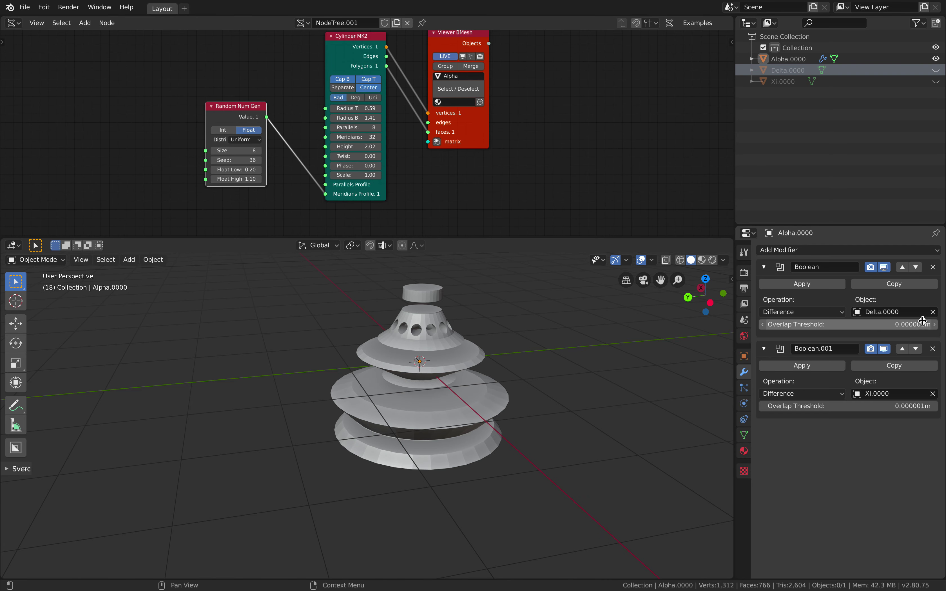
left_click(904, 349)
middle_click_drag(485, 345, 553, 327)
middle_click_drag(265, 140, 300, 129)
scroll(296, 131, "up", 1)
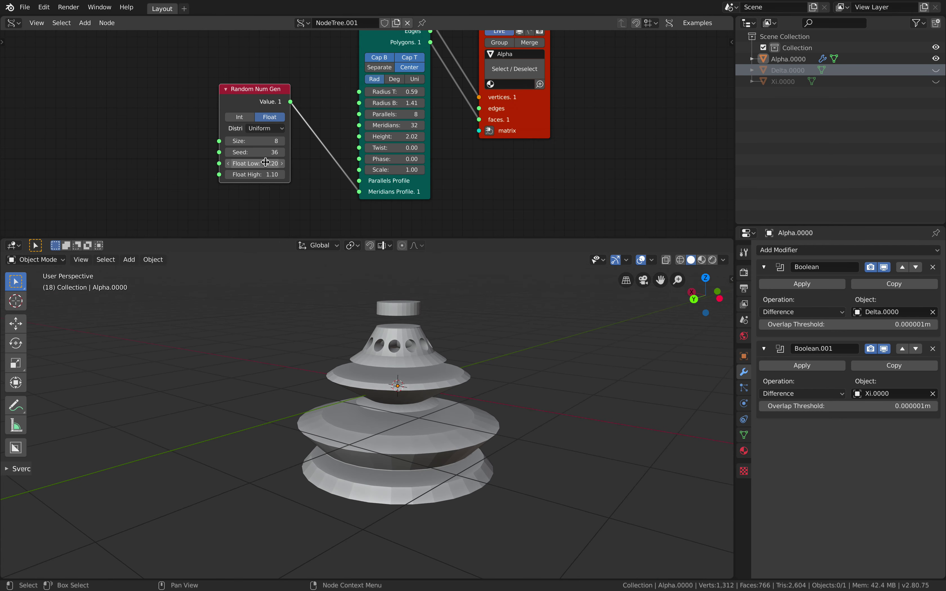
mouse_move(266, 163)
left_mouse_down()
mouse_move(272, 169)
mouse_move(269, 152)
left_mouse_up()
- Add a Frame info node, connect its Current Frame output to the Random Num Gen node's Seed, and save the file
key("shift+a")
left_click(97, 148)
type("ra")
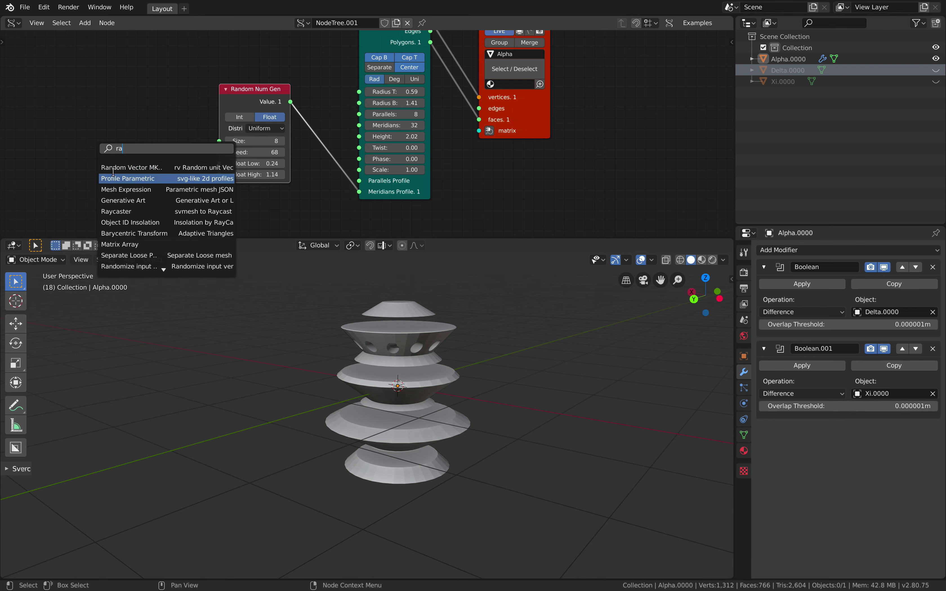
type("f")
type("fra")
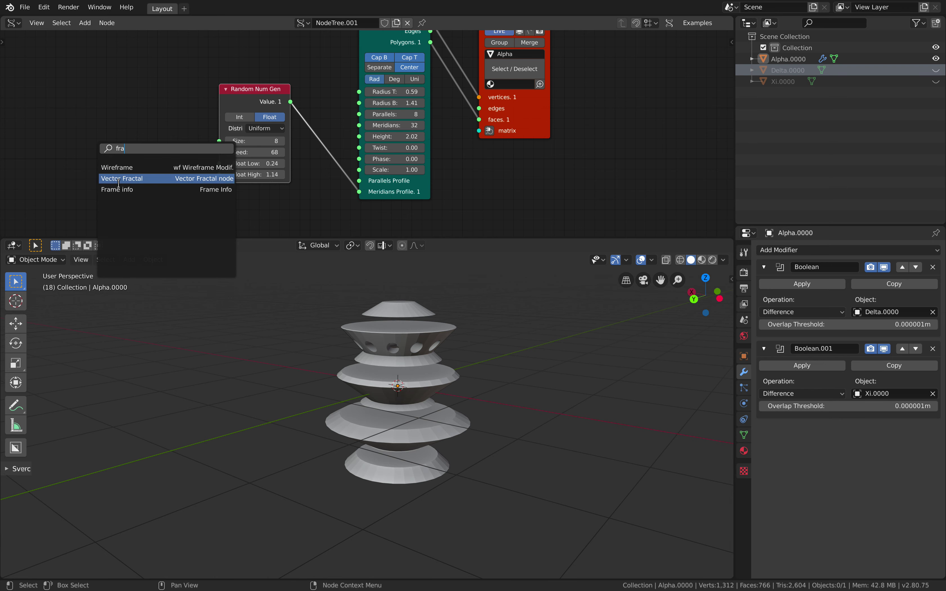
left_click(118, 190)
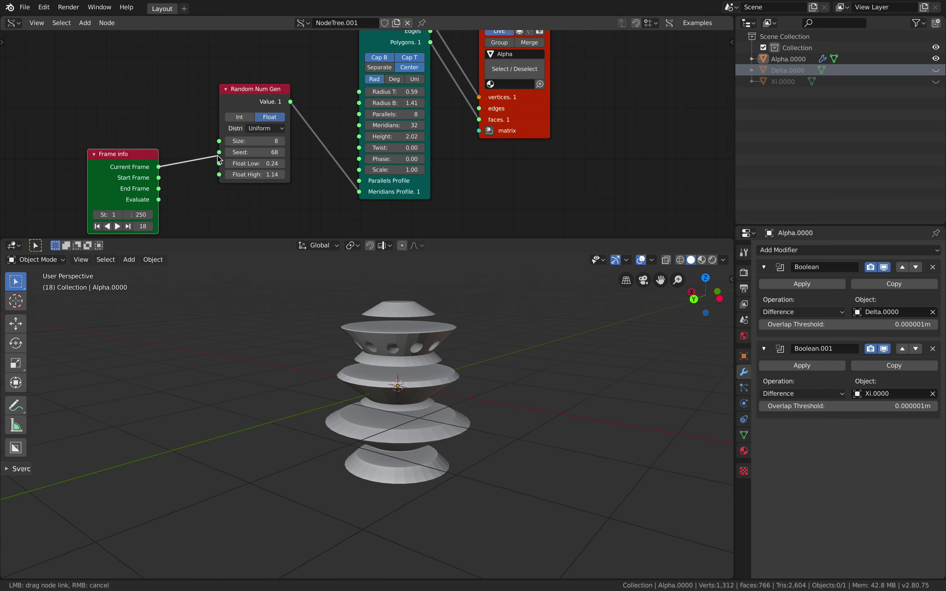
left_click_drag(219, 160, 219, 152)
key("ctrl+s")
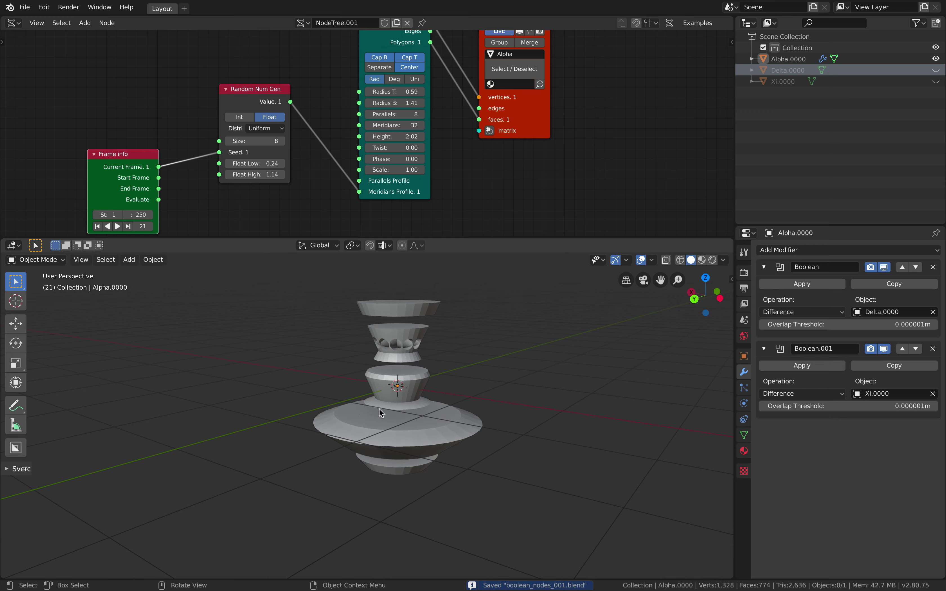
- Duplicate the hole cutter's Viewer BMesh node and place the copy below that node group
middle_click_drag(450, 414, 477, 409)
scroll(601, 139, "down", 5)
middle_click_drag(527, 151, 207, 154)
scroll(486, 120, "down", 5)
middle_click_drag(625, 127, 202, 135)
scroll(269, 132, "down", 13)
middle_click_drag(316, 176, 351, 118)
scroll(351, 118, "up", 6)
scroll(353, 119, "up", 2)
left_click(407, 104)
middle_click_drag(463, 102, 474, 60)
key("shift+d")
left_click(487, 184)
- Add a Cylinder node to the left of the duplicated Viewer BMesh node
middle_click_drag(432, 172, 475, 115)
scroll(475, 116, "up", 1)
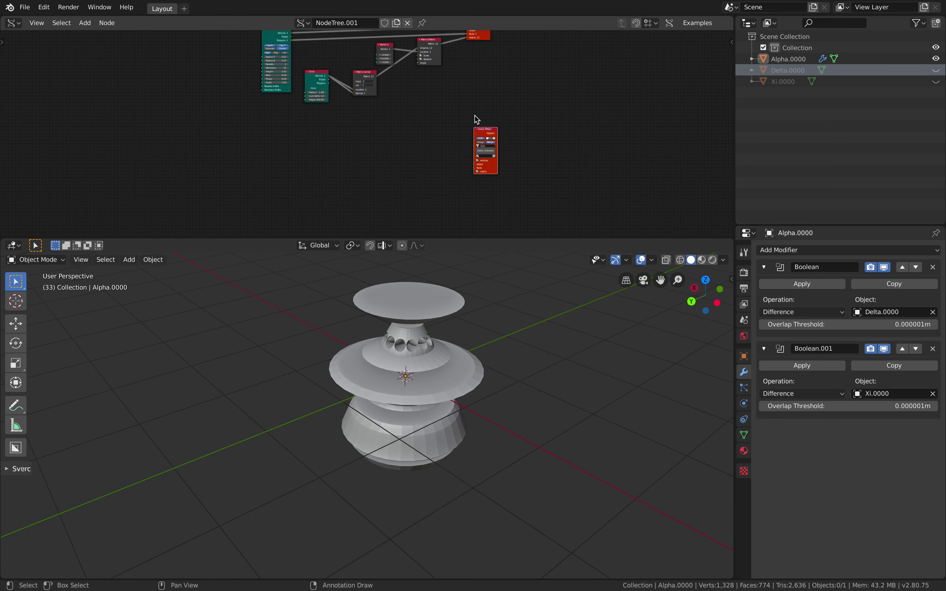
scroll(475, 115, "up", 3)
key("alt+space")
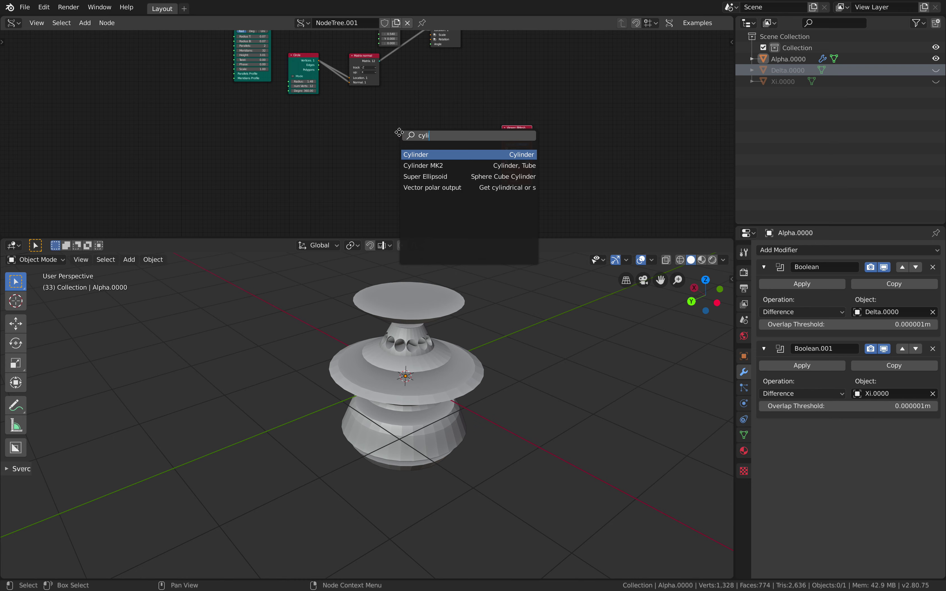
key("Return")
scroll(403, 133, "up", 1)
key("alt+space")
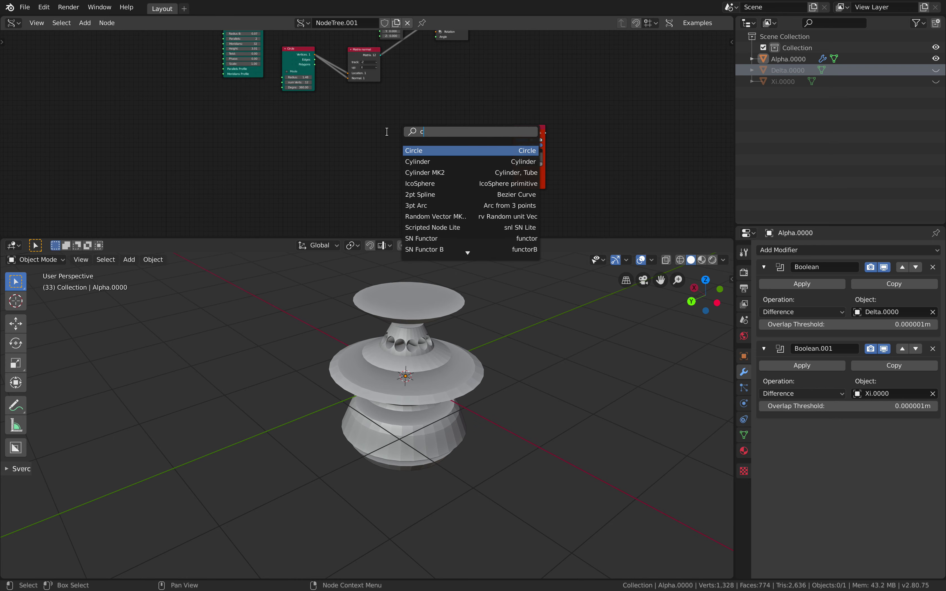
key("Return")
left_click(408, 167)
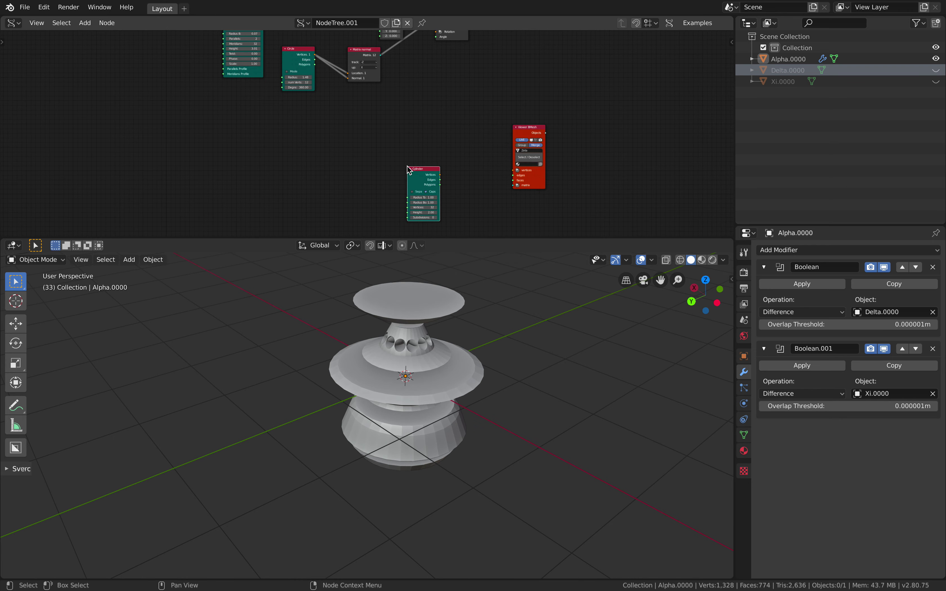
- Connect the new Cylinder node's Vertices and Polygons to the vertices and faces inputs of the Zeta viewer node
middle_click_drag(407, 167, 317, 122)
scroll(317, 122, "up", 4)
left_click_drag(331, 119, 349, 102)
middle_click_drag(372, 111, 316, 107)
scroll(316, 108, "up", 4)
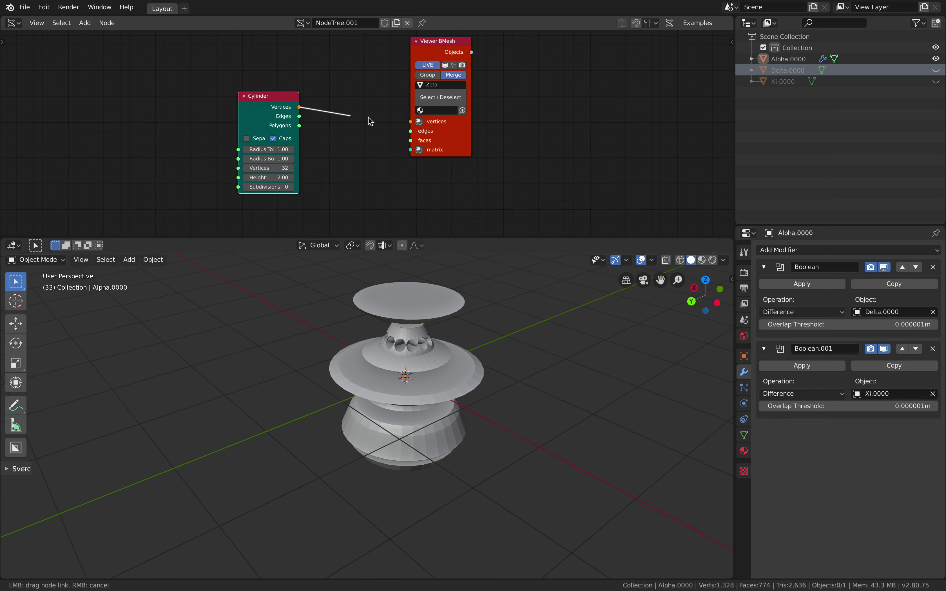
left_click_drag(324, 134, 299, 126)
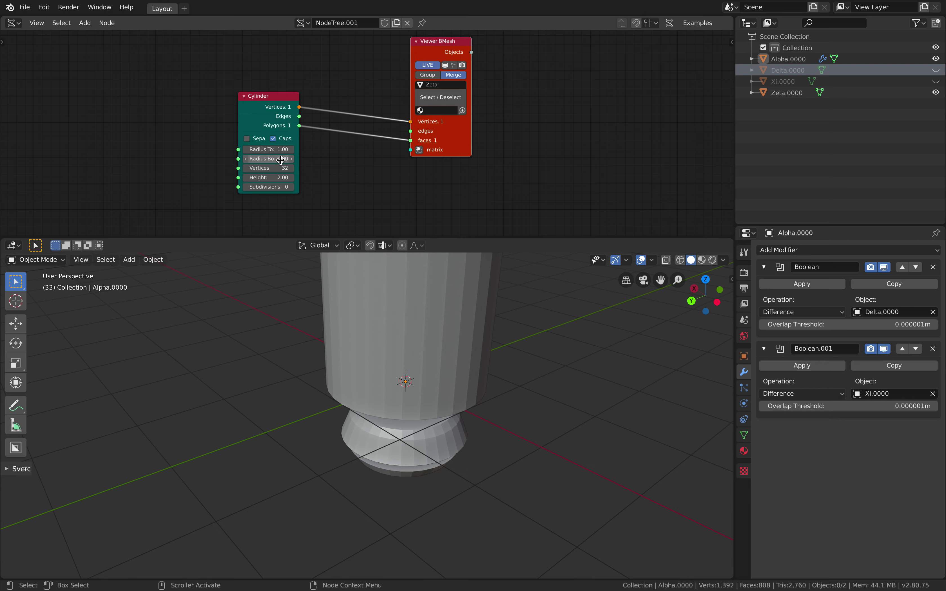
- Set the new Cylinder node's top and bottom radii to 0.27 and spread it and the Zeta viewer node apart
mouse_move(270, 159)
left_mouse_down()
mouse_move(240, 158)
mouse_move(282, 159)
left_mouse_up()
middle_click_drag(409, 339, 436, 346)
left_click_drag(450, 143, 521, 128)
left_click_drag(289, 105, 266, 101)
- Insert a Vector Drop node between the Cylinder vertices and the Zeta viewer, and feed its Matrixes from a Matrix in node
key("alt+space")
type("vector d")
key("Return")
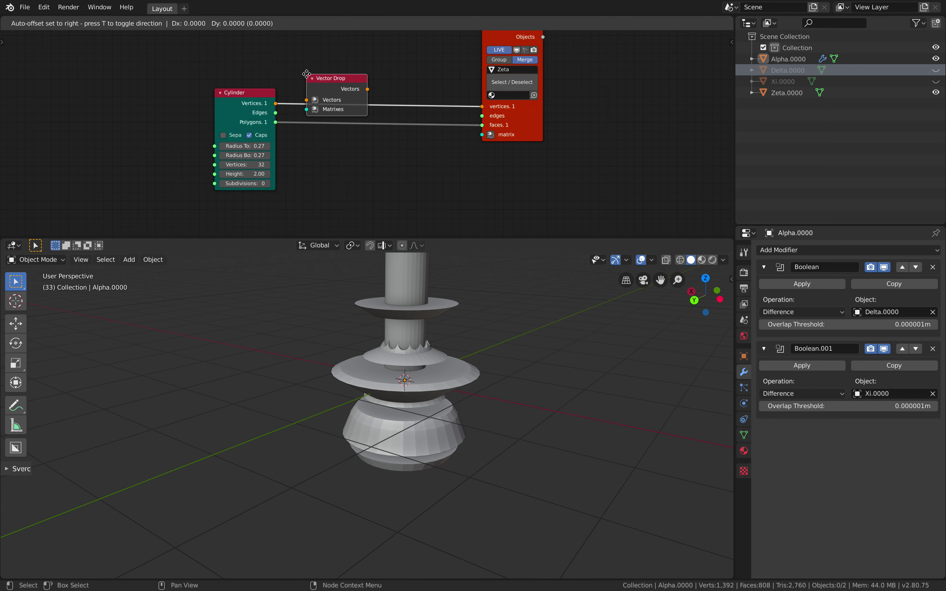
left_click(352, 91)
left_click_drag(281, 93, 250, 38)
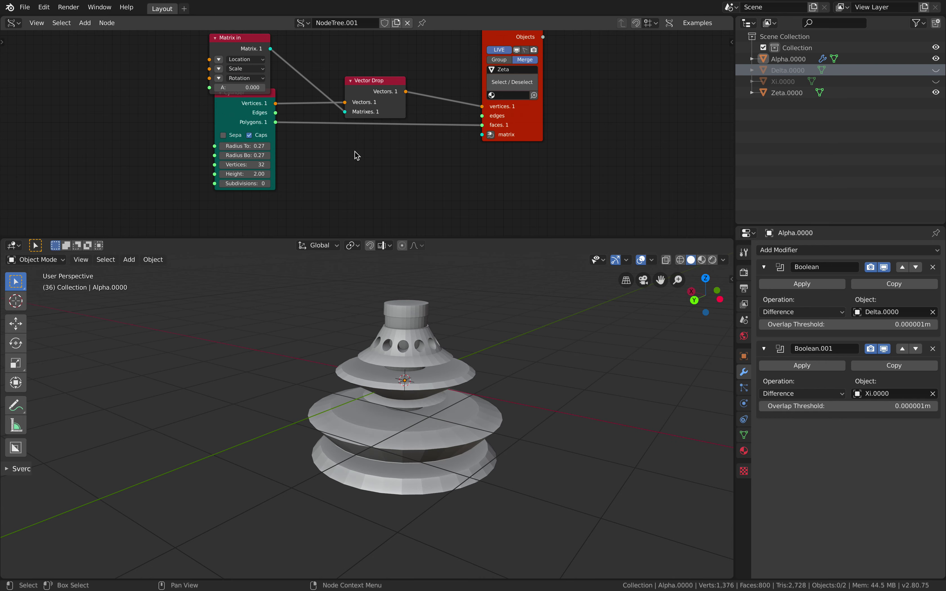
- Set the central Cylinder node's top and bottom radii to 0.19 and its height to 4.04
middle_click_drag(445, 334, 361, 295)
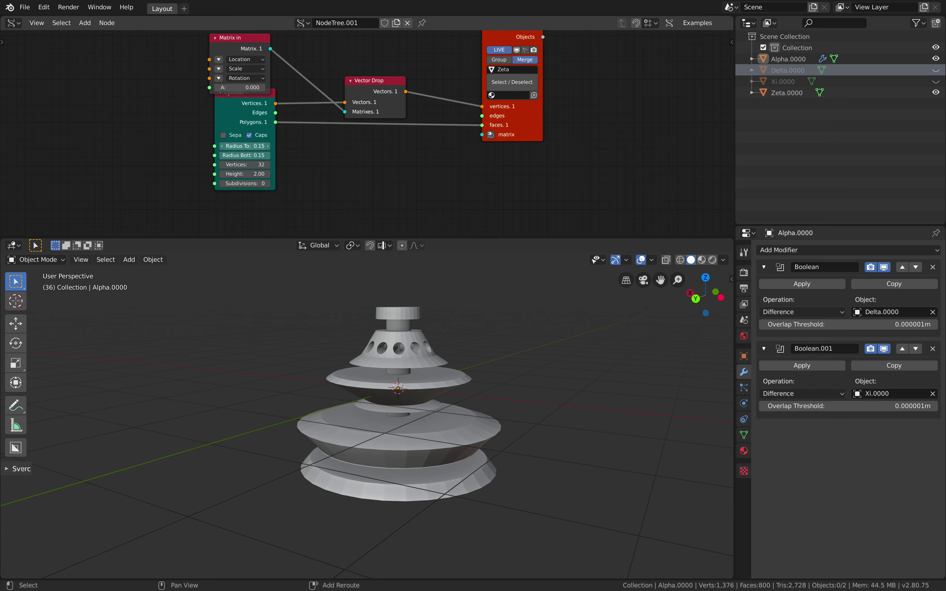
middle_click_drag(240, 151, 239, 158)
middle_click_drag(442, 319, 443, 350)
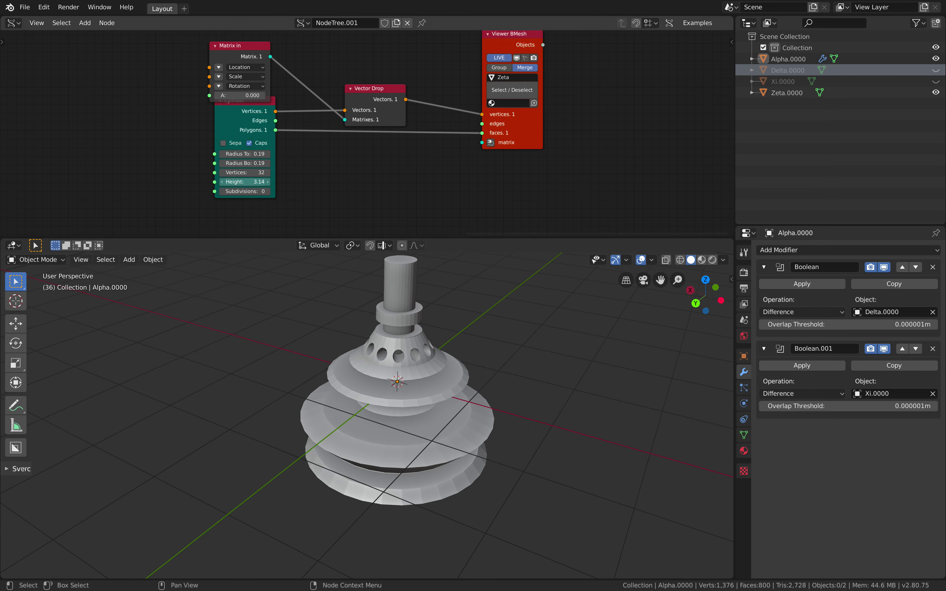
left_click_drag(245, 182, 282, 182)
mouse_move(441, 344)
middle_mouse_down()
mouse_move(467, 323)
mouse_move(440, 345)
middle_mouse_up()
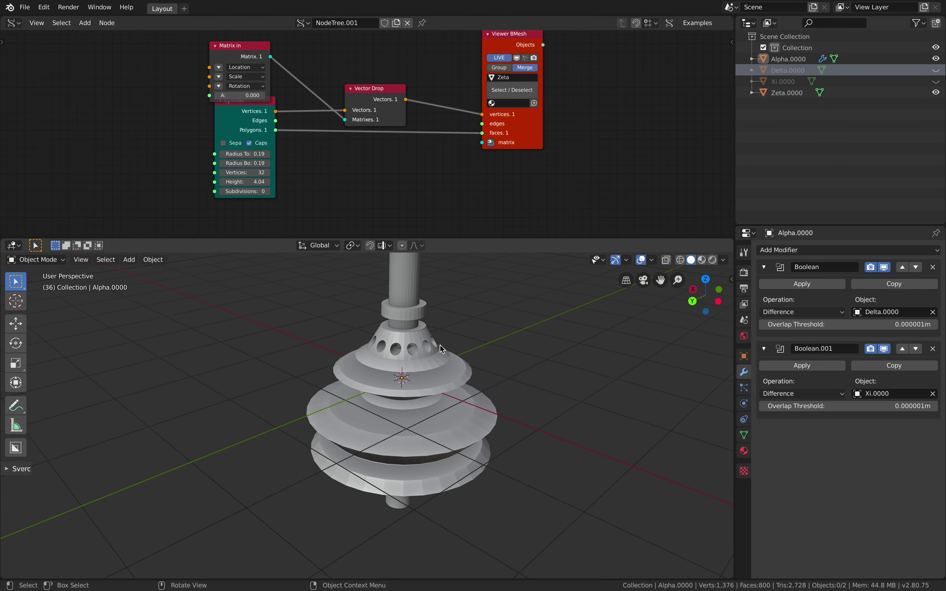
- Add a third Boolean modifier to the Alpha.0000 body, using Difference with Zeta.0000 as its object
left_click(823, 251)
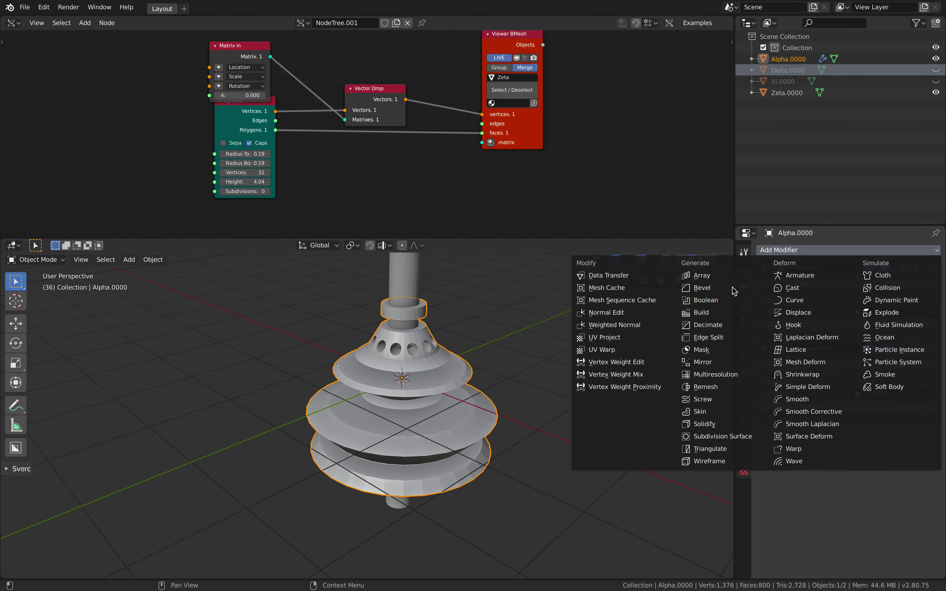
left_click(706, 300)
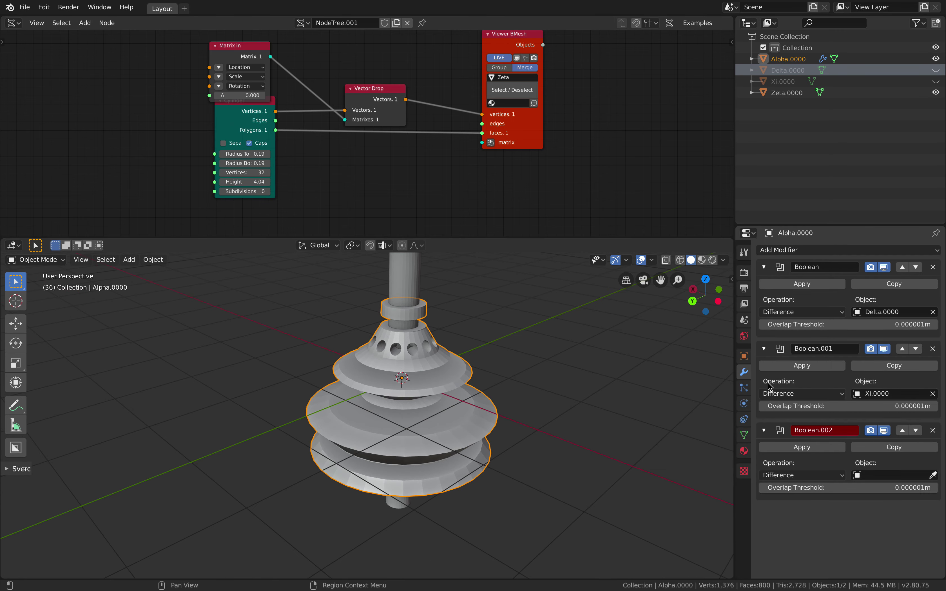
left_click(888, 475)
left_click(849, 380)
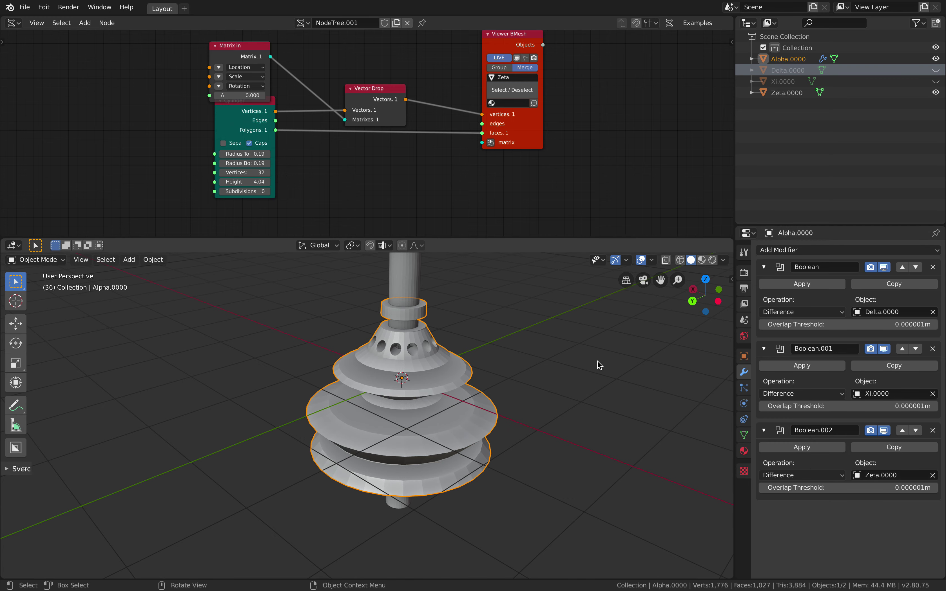
- Set the Zeta.0000 cylinder's viewport display to Wire and hide it in the viewport
left_click(844, 96)
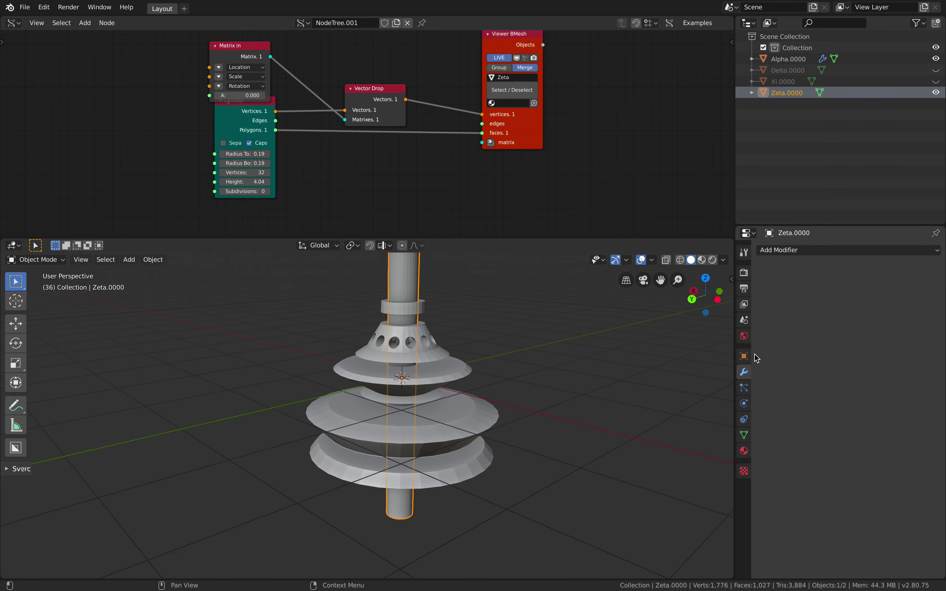
left_click(744, 358)
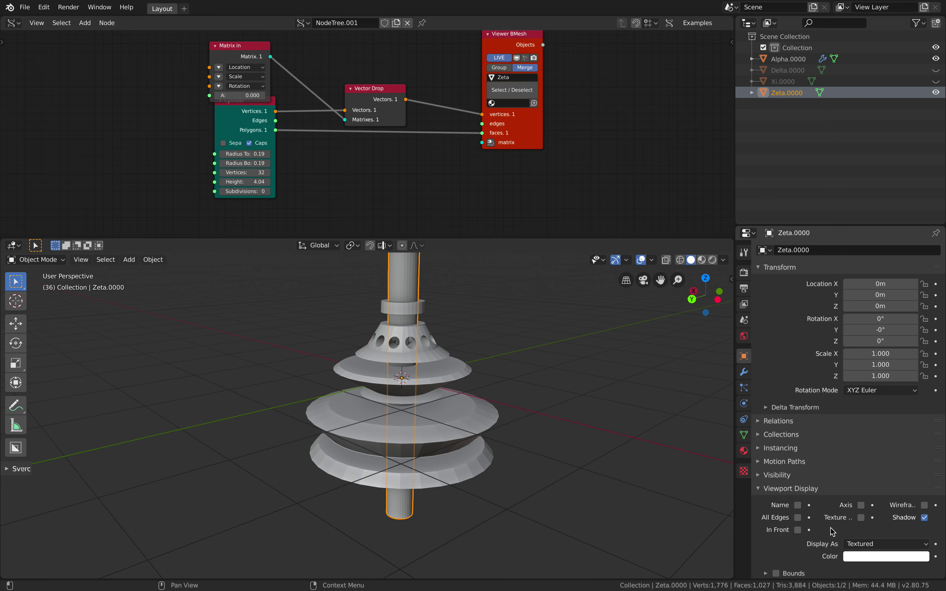
left_click(870, 543)
left_click(871, 515)
middle_click_drag(489, 392, 556, 431)
left_click(541, 408)
left_click(936, 93)
middle_click_drag(481, 340, 485, 369)
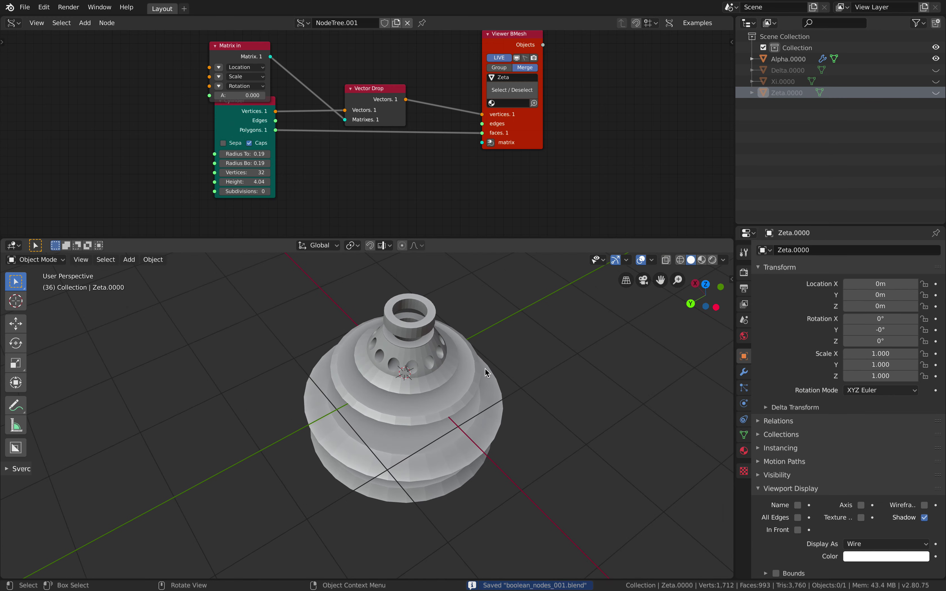
- Add an A Number node beside the central Cylinder node and connect it to the cylinder's radius inputs
scroll(253, 154, "up", 3)
middle_click_drag(183, 169, 267, 173)
key("alt+space")
type("f")
key("BackSpace")
type("a b")
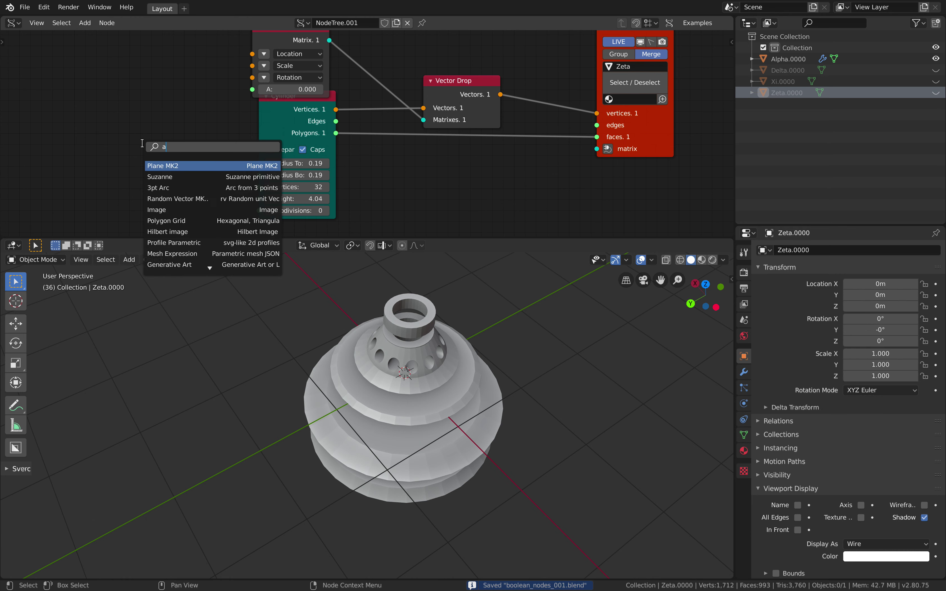
key("BackSpace")
type("nu")
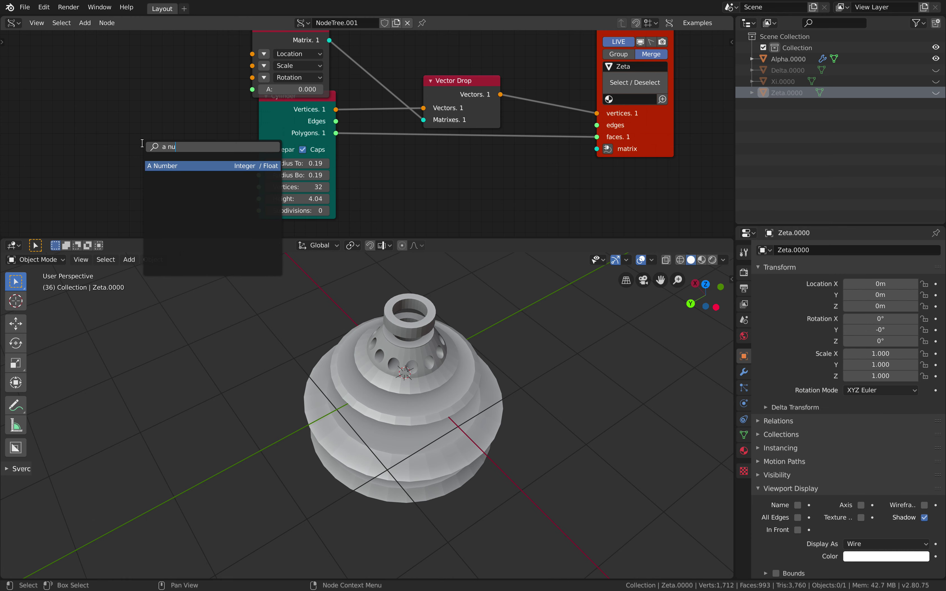
key("Return")
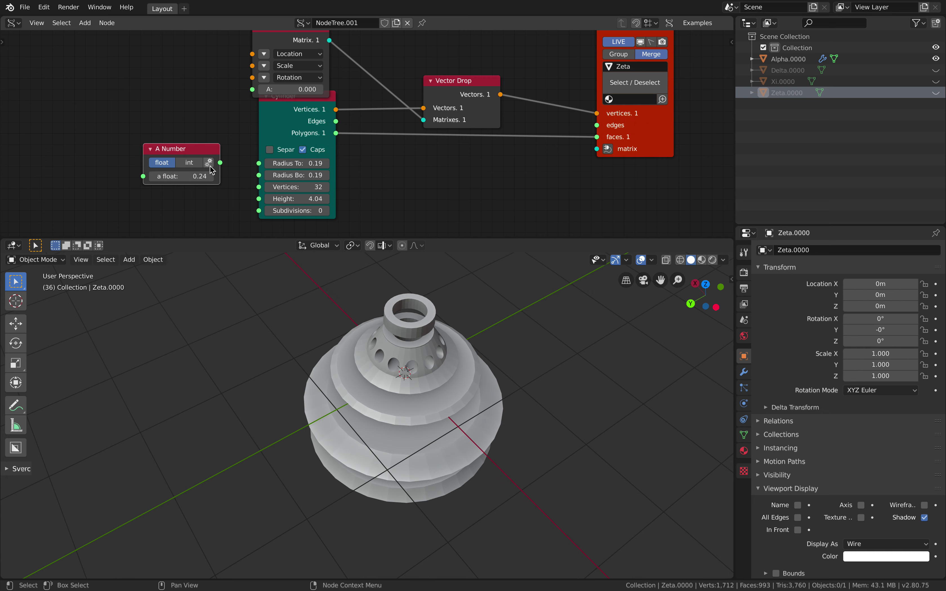
left_click_drag(261, 167, 184, 176)
- Advance the timeline to frame 67 to generate another random body profile, and save the file
middle_click_drag(296, 295, 485, 387)
key("ctrl+s")
key("Right")
key("Right")
key("Right")
key("Right")
key("Right")
key("Right")
key("Right")
key("ctrl+s")
- Tidy the node tree by moving the body's node group beside the stacked cutter node groups
scroll(269, 132, "down", 4)
scroll(321, 122, "down", 4)
left_click(338, 138)
key("g")
left_click(388, 166)
key("a")
middle_click_drag(348, 49, 362, 89)
middle_click_drag(312, 144, 340, 169)
key("alt+a")
key("b")
left_click_drag(148, 54, 258, 109)
key("g")
left_click(287, 196)
scroll(317, 155, "up", 3)
middle_click_drag(317, 155, 360, 116)
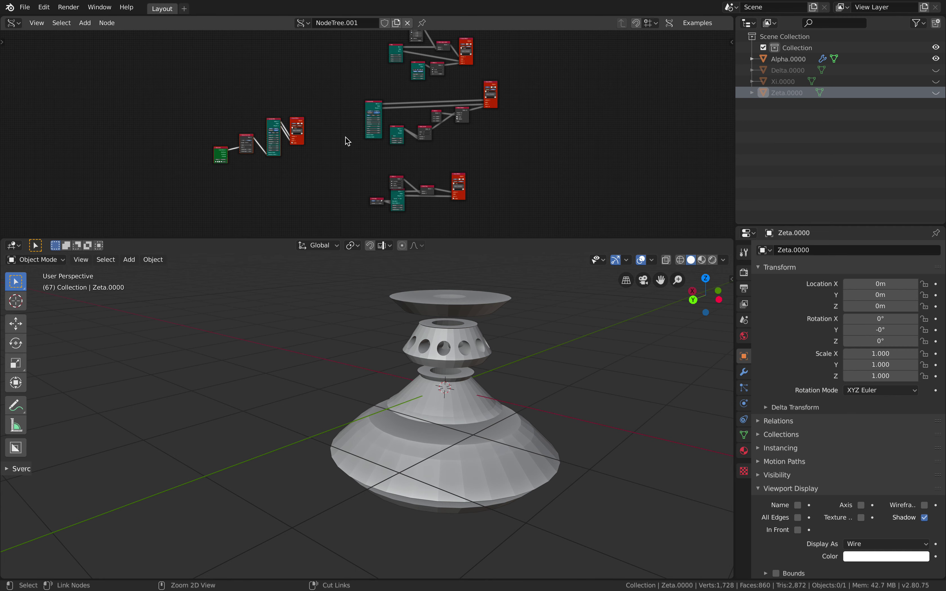
- Display the splash screen to check the program version, and close it again
left_click(25, 7)
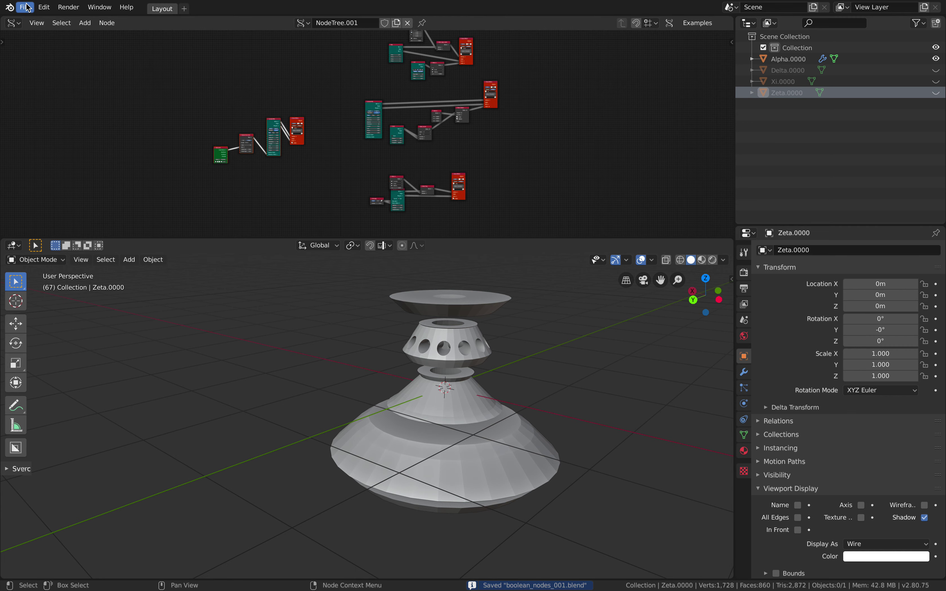
left_click(37, 19)
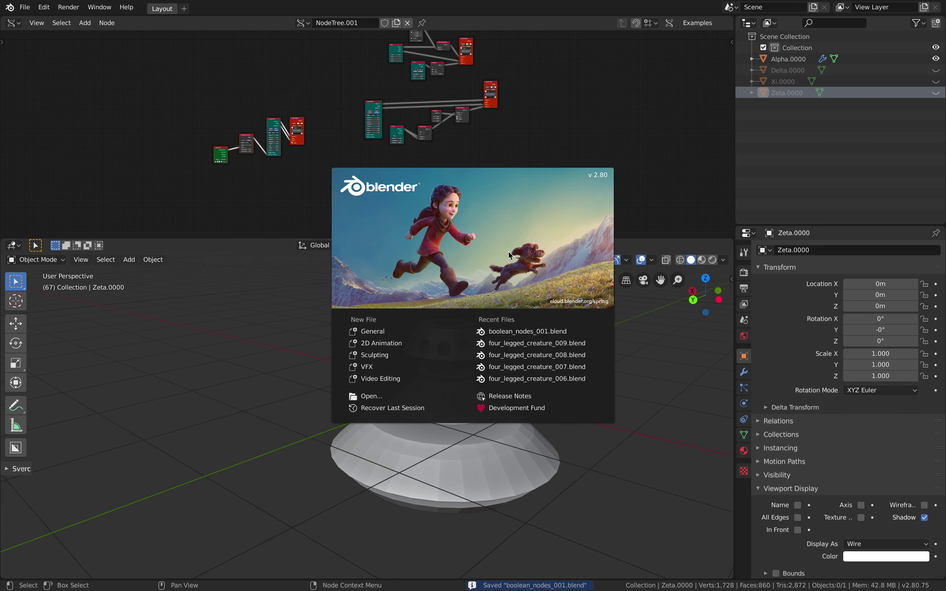
left_click(577, 128)
middle_click_drag(577, 129, 578, 137)
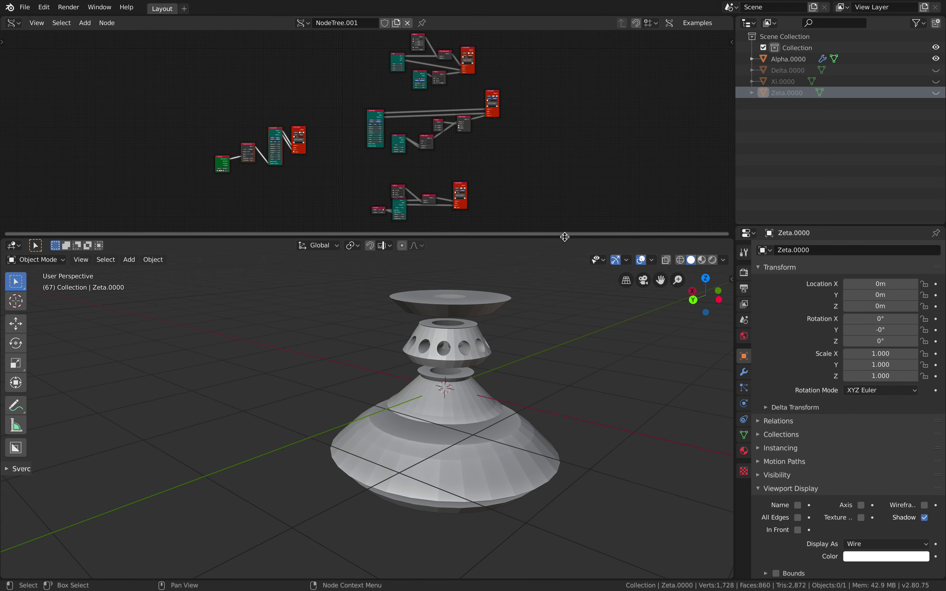
- Enlarge the node editor slightly, select the body, and examine its node group alongside the cutters
left_click_drag(565, 236, 564, 247)
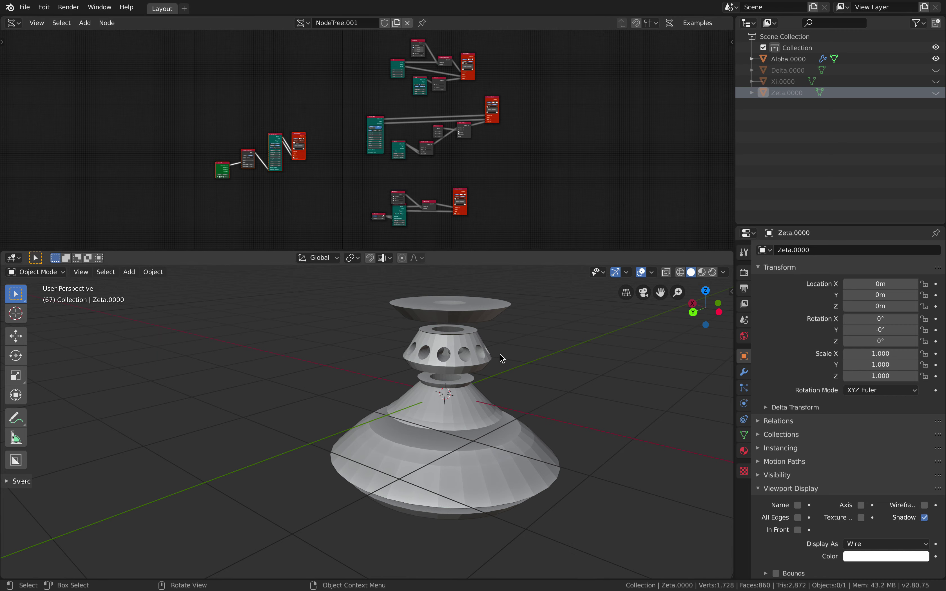
scroll(504, 352, "up", 1)
left_click(471, 336)
middle_click_drag(471, 335, 535, 328)
middle_click_drag(331, 165, 345, 155)
scroll(345, 154, "up", 5)
left_click_drag(400, 68, 395, 80)
left_click_drag(473, 63, 460, 70)
middle_click_drag(535, 108, 394, 147)
scroll(394, 147, "down", 4)
middle_click_drag(484, 169, 352, 166)
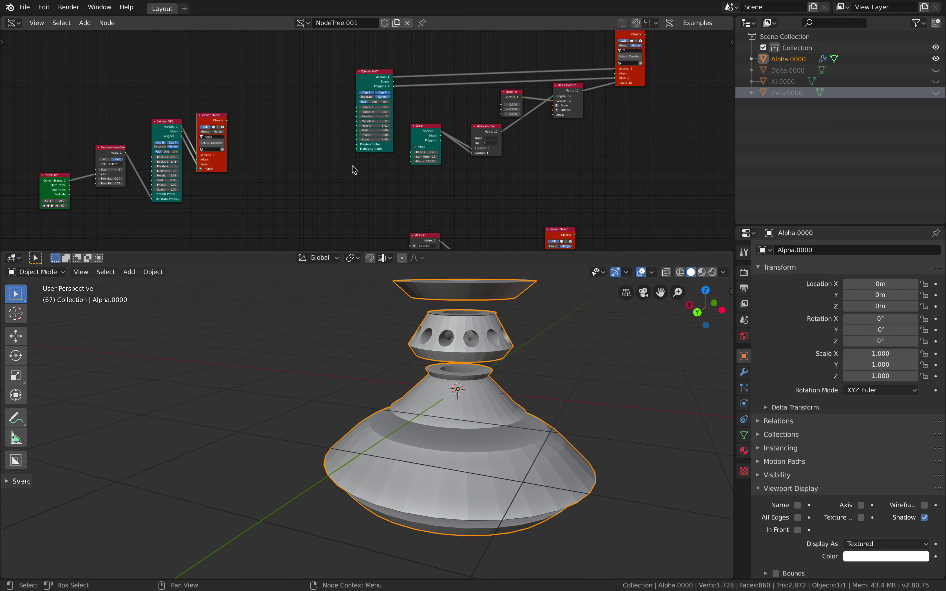
scroll(352, 166, "down", 2)
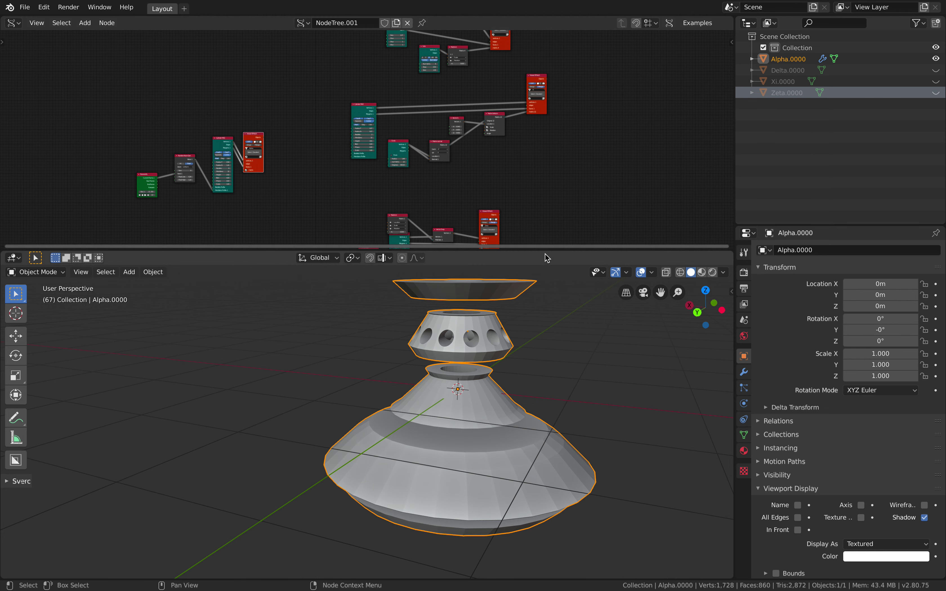
- Give the node editor more height and examine the cylinder cutter and central cylinder node groups
left_click_drag(544, 250, 542, 266)
middle_click_drag(380, 173, 397, 183)
middle_click_drag(277, 192, 376, 155)
scroll(376, 154, "up", 2)
scroll(375, 154, "up", 1)
middle_click_drag(441, 140, 283, 154)
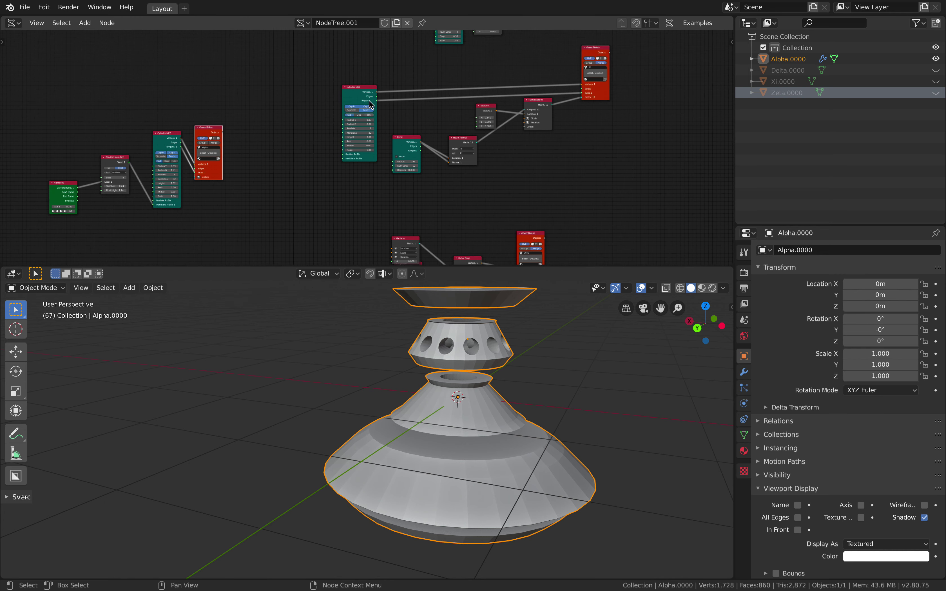
middle_click_drag(377, 134, 384, 70)
scroll(383, 70, "up", 3)
middle_click_drag(479, 358, 483, 356)
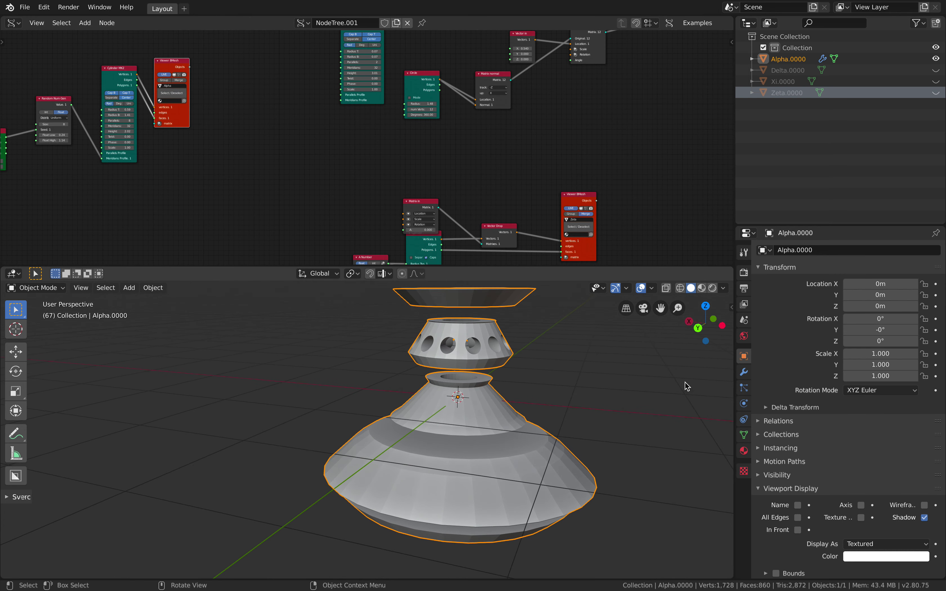
- Show the body's Boolean modifier stack and compare it with the cutter node groups
left_click(744, 372)
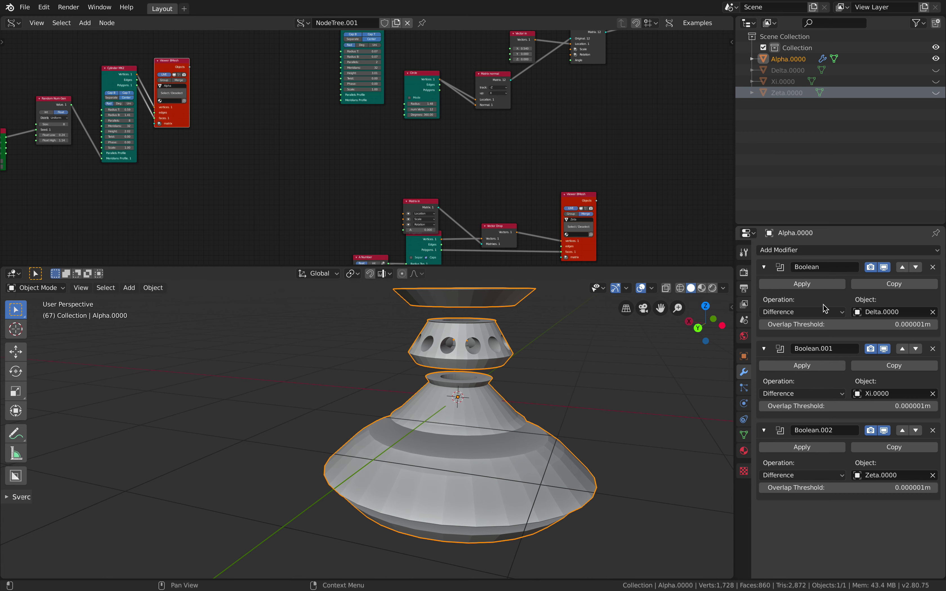
middle_click_drag(469, 354, 503, 357)
scroll(499, 59, "down", 5)
middle_click_drag(499, 32, 492, 63)
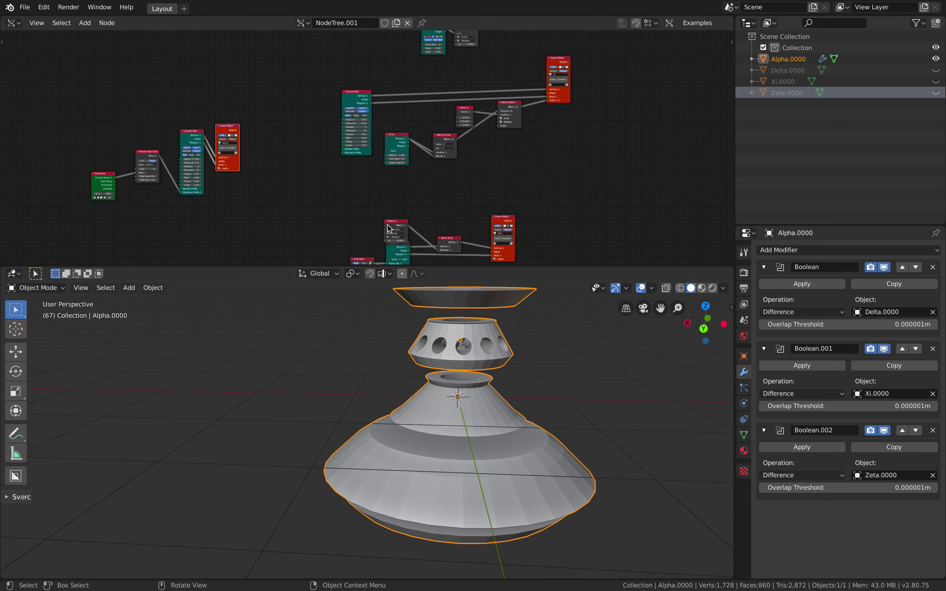
- Set the body's Cylinder MK2 node to top radius 0.78 and bottom radius 0.88, and save the file
scroll(103, 200, "up", 13)
middle_click_drag(469, 354, 492, 354)
mouse_move(347, 87)
left_mouse_down()
mouse_move(370, 88)
mouse_move(330, 87)
mouse_move(414, 97)
mouse_move(343, 88)
mouse_move(381, 88)
mouse_move(359, 96)
mouse_move(386, 95)
mouse_move(361, 95)
left_mouse_up()
middle_click_drag(512, 354, 407, 424)
left_click(556, 365)
key("ctrl+s")
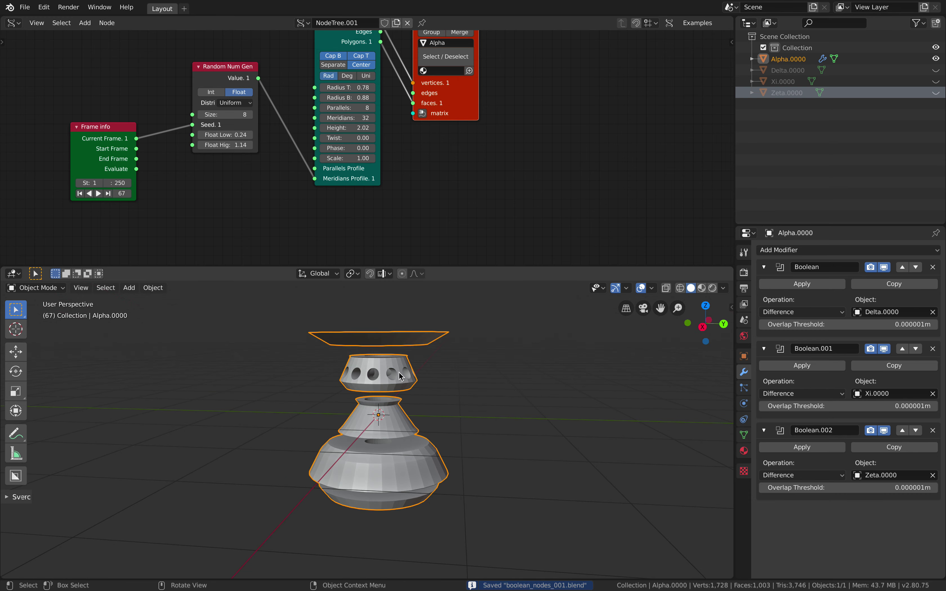
- Add a mesh cube to the scene and move it beside the lathe-like body
middle_click_drag(524, 370, 459, 378)
key("shift+a")
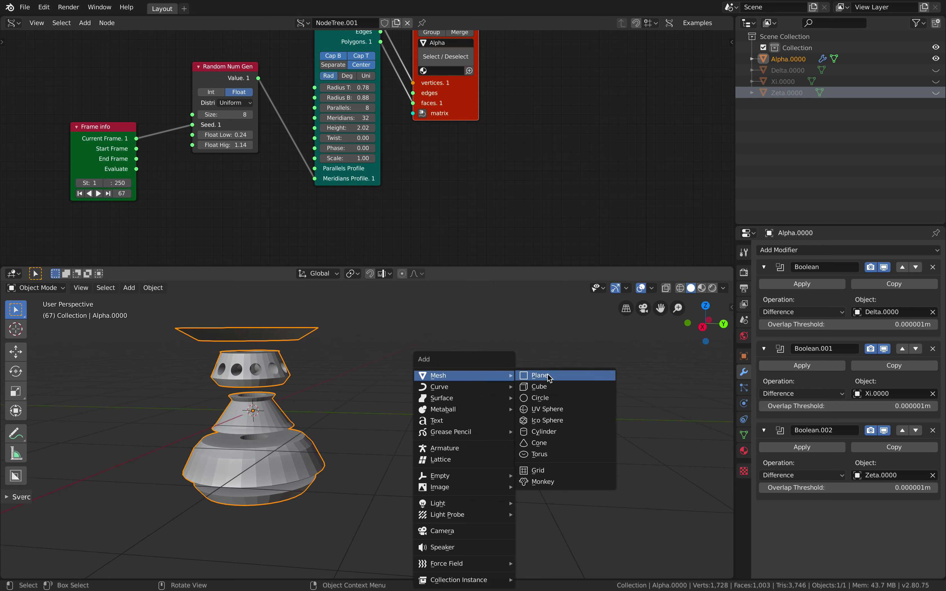
left_click(544, 387)
key("g")
left_click(615, 391)
middle_click_drag(615, 391, 440, 359)
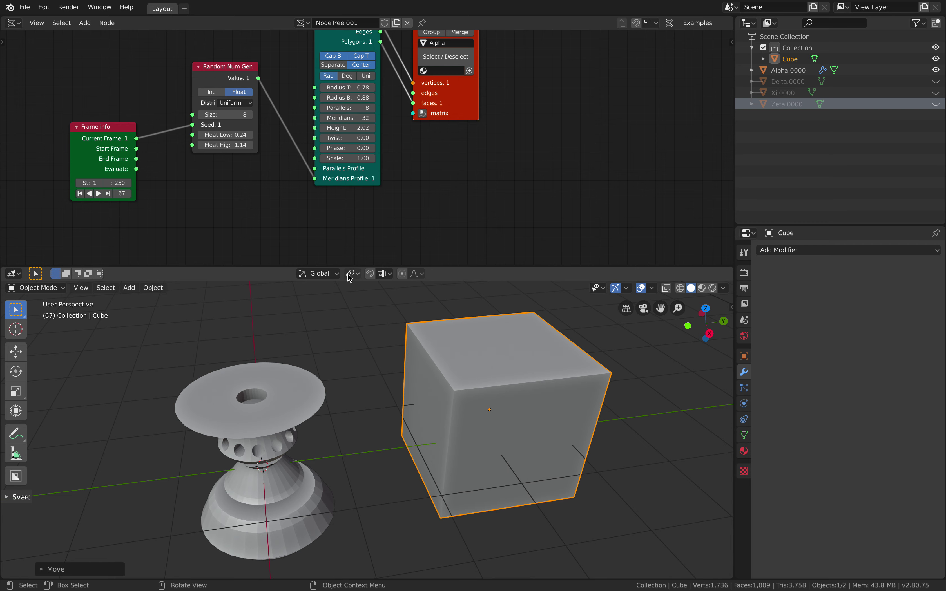
- Enlarge the 3D viewport and cut a box-shaped notch through the cube's front with BoxCutter in Non-Destructive mode
left_click_drag(349, 268, 349, 155)
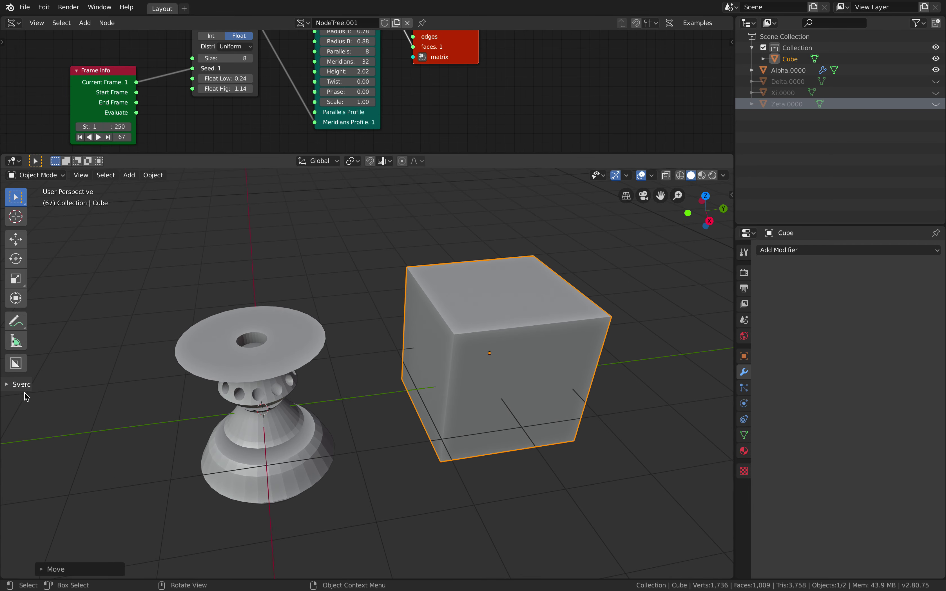
left_click(15, 364)
mouse_move(461, 323)
left_mouse_down()
mouse_move(582, 331)
mouse_move(591, 465)
mouse_move(517, 403)
left_mouse_up()
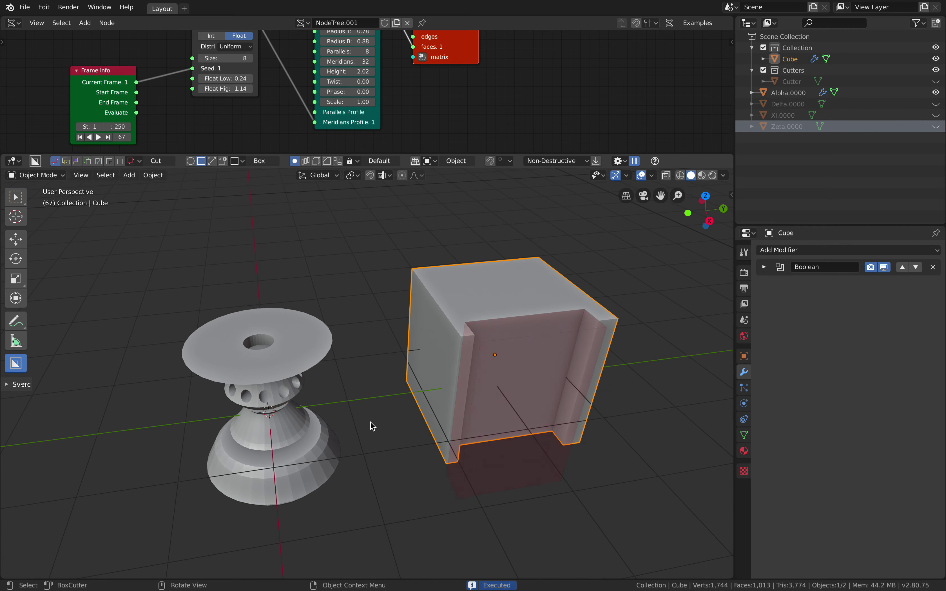
left_click(235, 404)
middle_click_drag(252, 369, 444, 335)
left_click(445, 332)
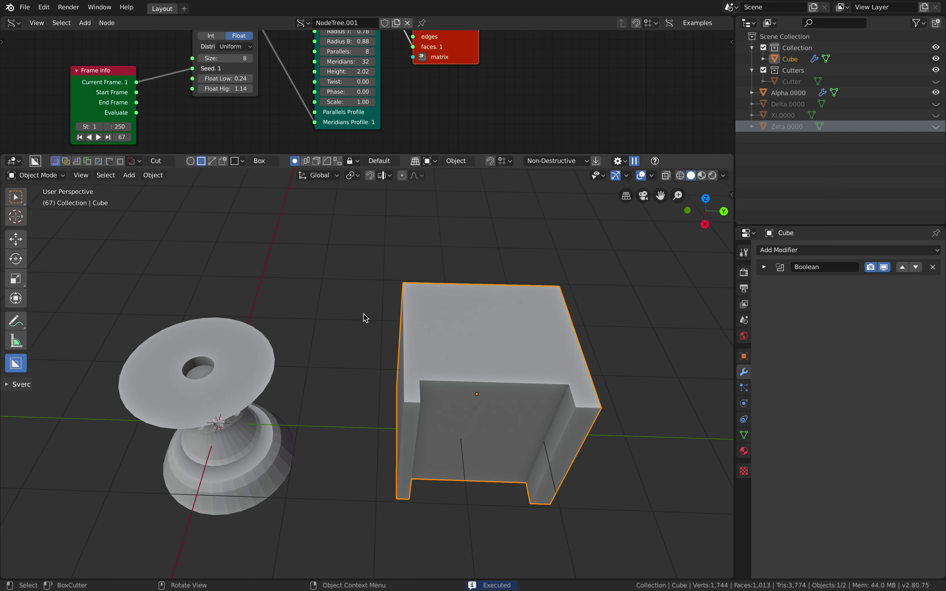
- Switch from BoxCutter to the Tweak selection tool, clear the selection and reselect the cube
key("w")
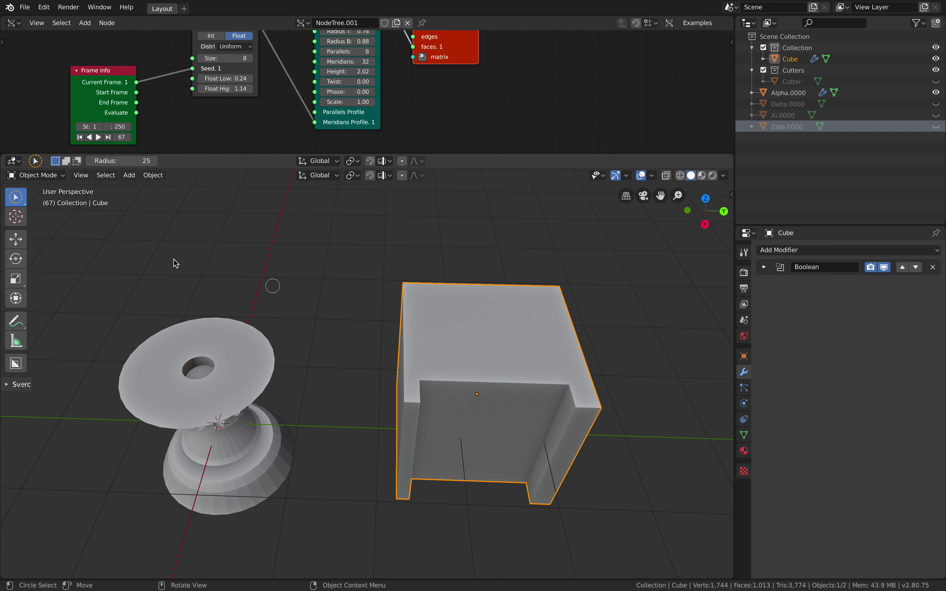
left_click(28, 177)
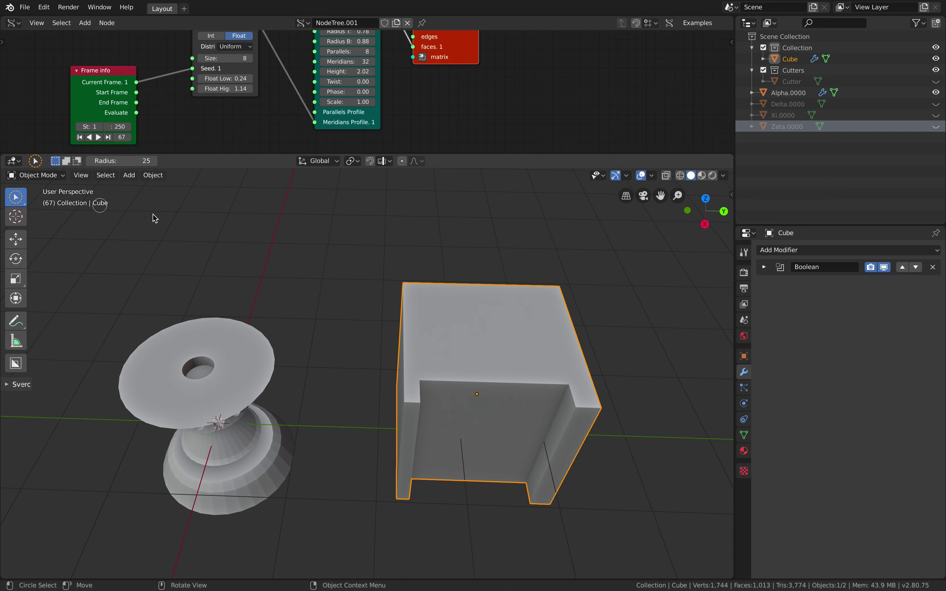
middle_click_drag(257, 230, 283, 229)
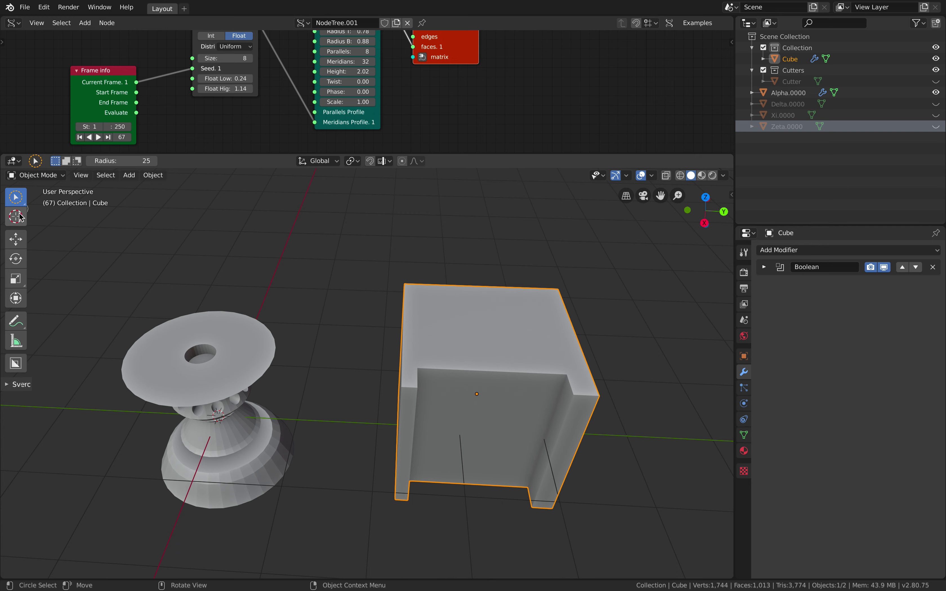
key("alt+a")
middle_click_drag(422, 323, 40, 221)
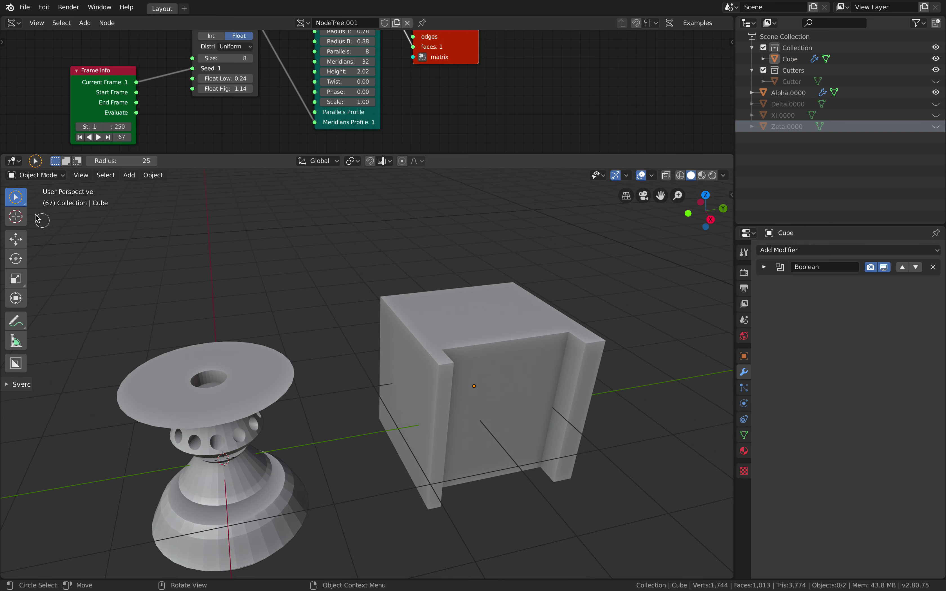
left_click_drag(18, 199, 35, 203)
left_click(442, 348)
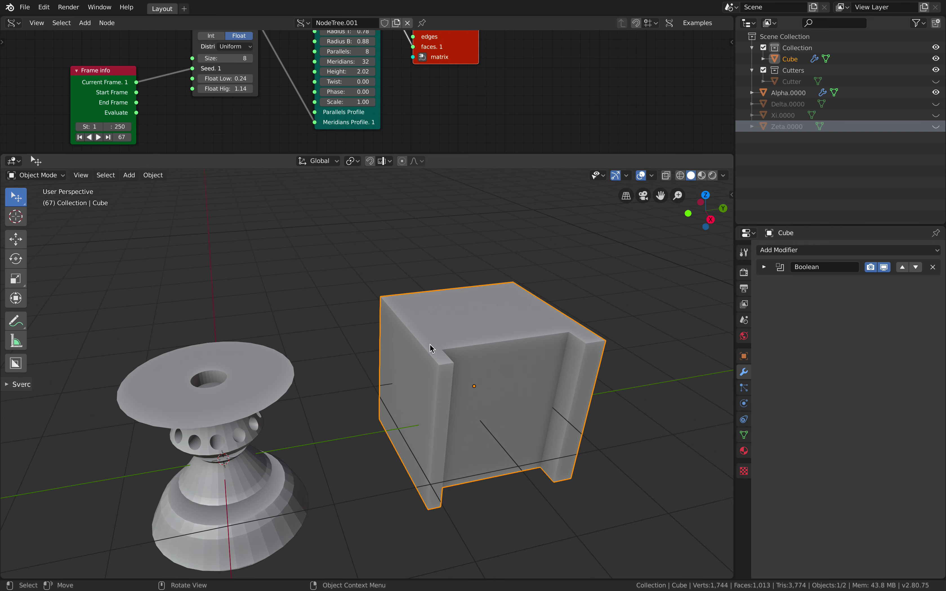
middle_click_drag(432, 345, 421, 344)
- Reactivate BoxCutter, set its cutting shape to Custom, and open the custom shape's collection and object options
left_click(17, 364)
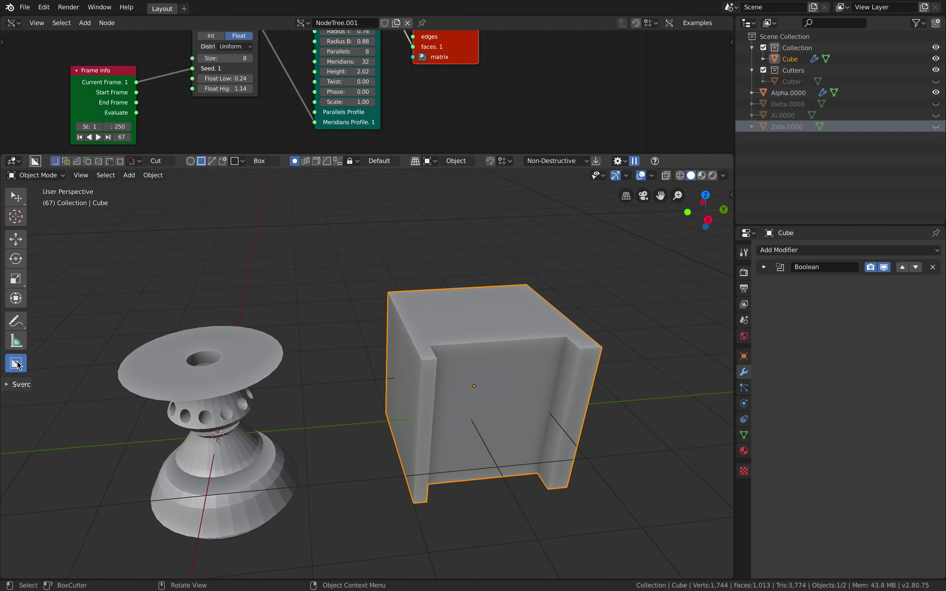
key("d")
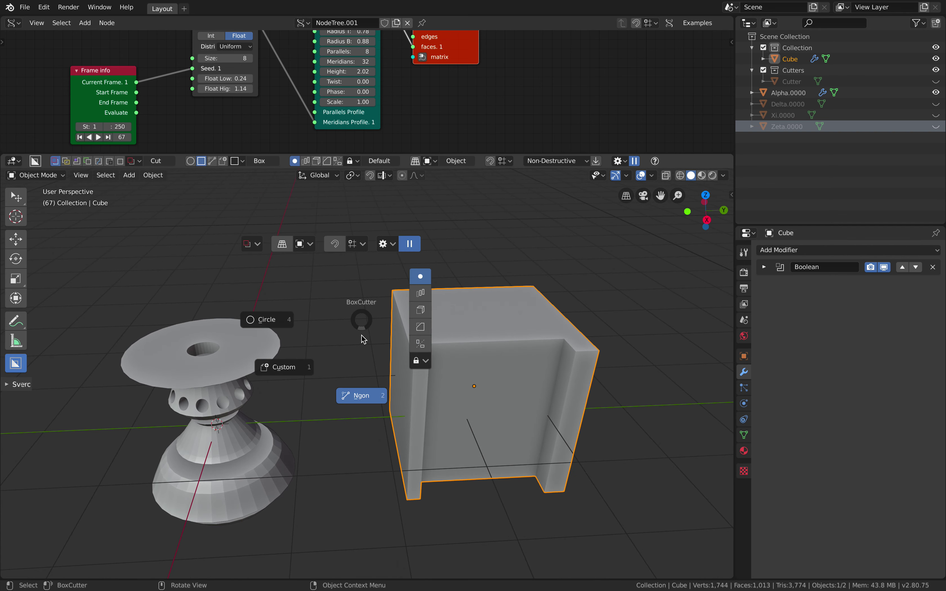
left_click(294, 369)
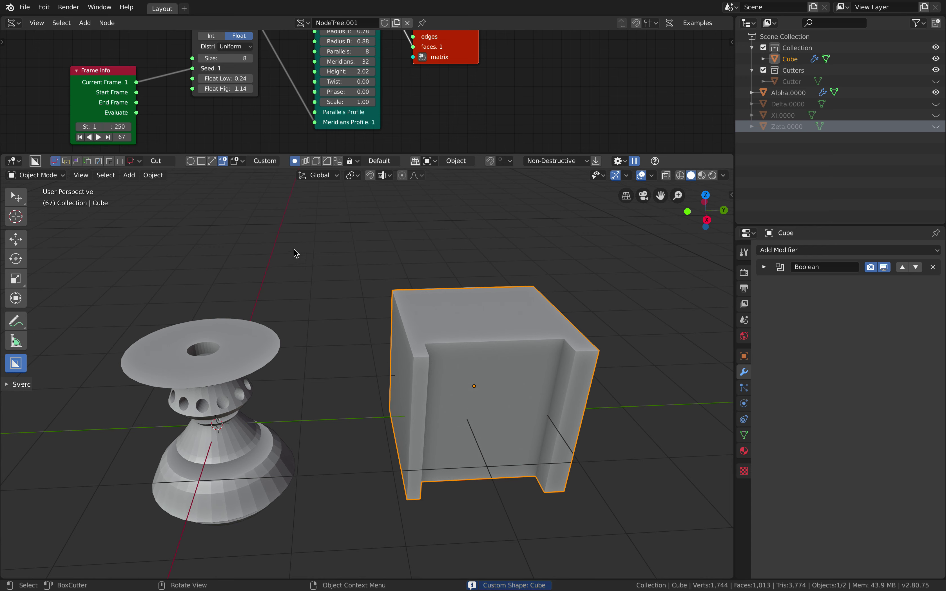
left_click(238, 161)
left_click(251, 202)
left_click(224, 205)
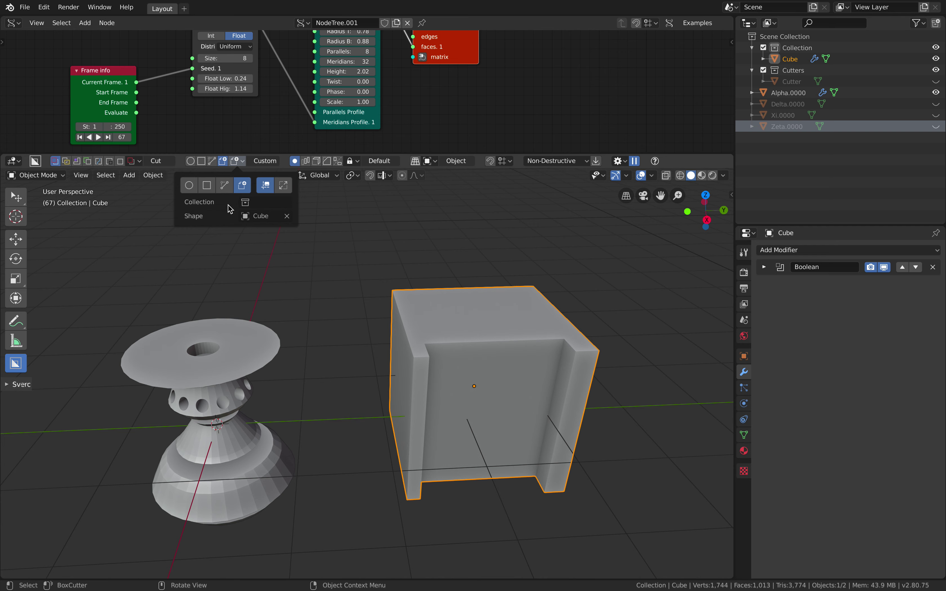
- Set Alpha.0000 as BoxCutter's custom shape and cut it non-destructively into the front of the cube
left_click(245, 215)
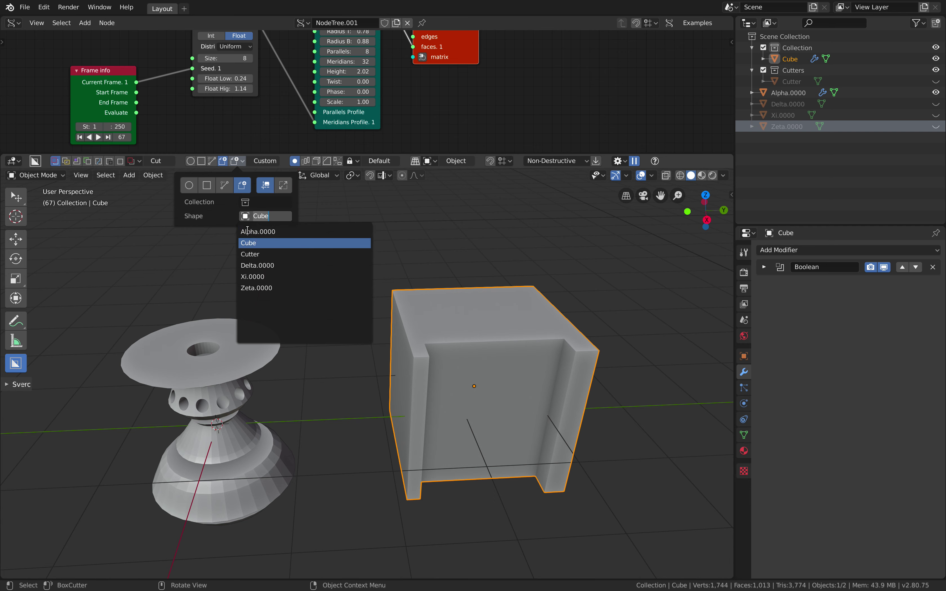
left_click(247, 231)
left_click_drag(459, 330, 514, 350)
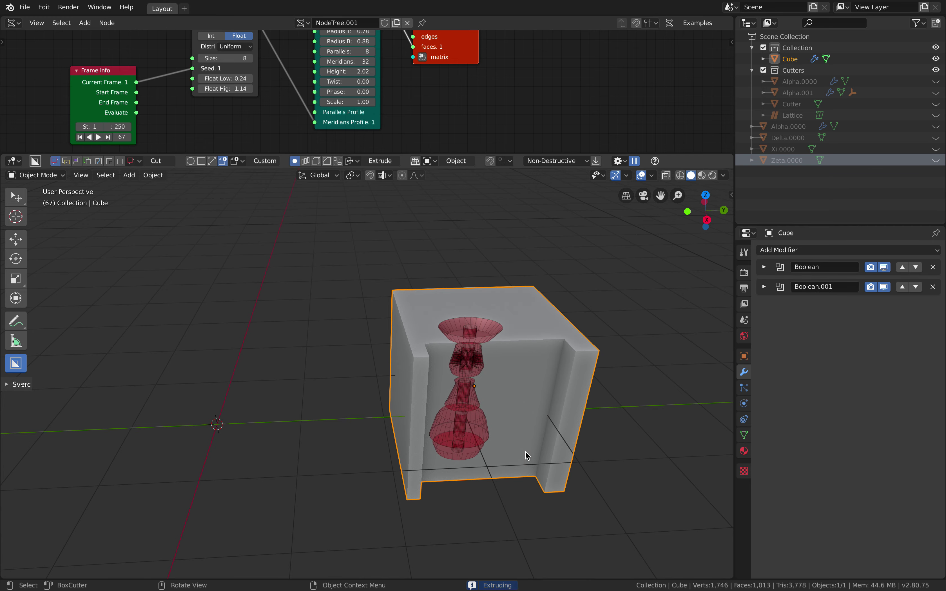
left_click(517, 415)
middle_click_drag(490, 326, 461, 348, "shift")
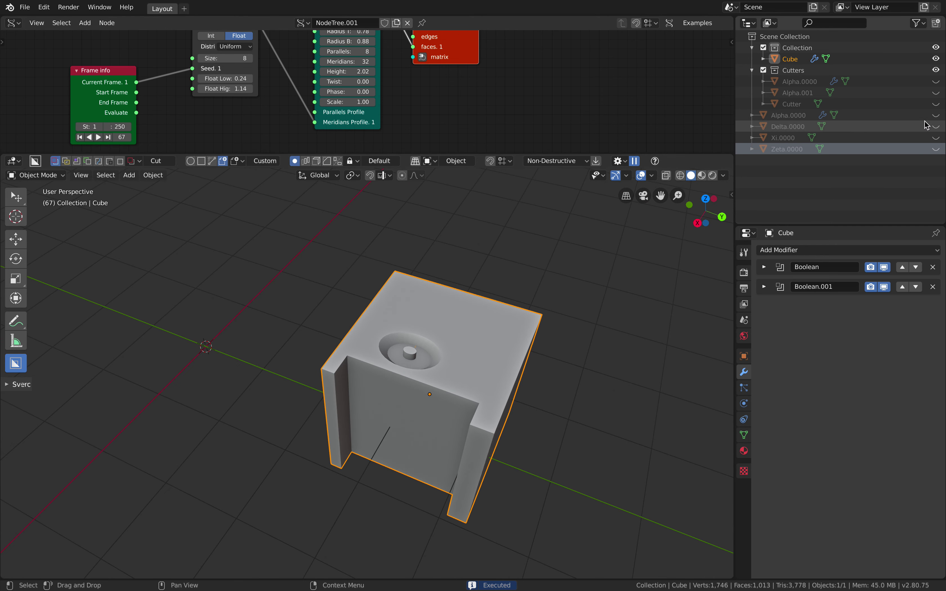
- Unhide the original Alpha.0000 body and its copy in the Cutters collection, and view them beside the cut cube
left_click(936, 116)
left_click(936, 116)
left_click(936, 116)
middle_click_drag(630, 313, 330, 306)
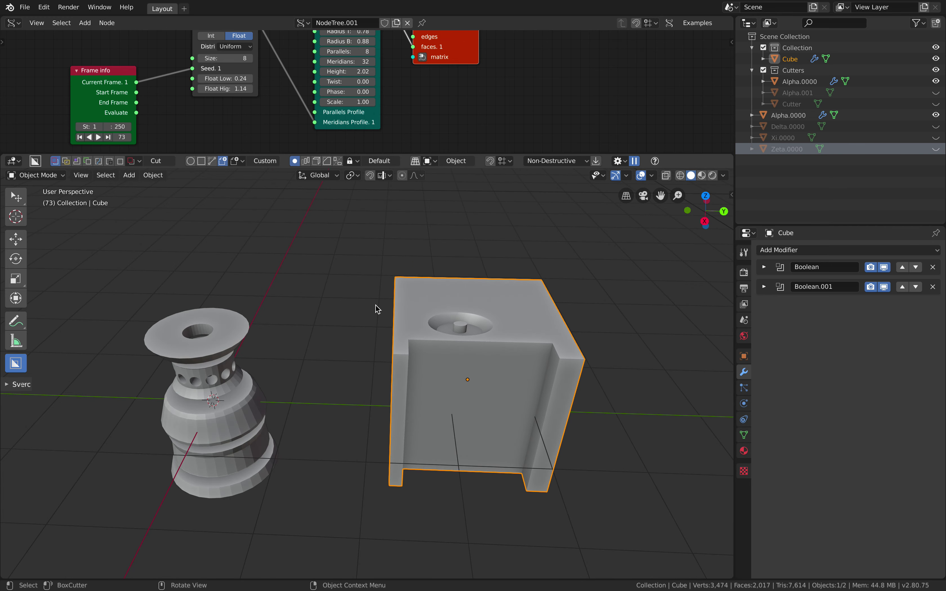
middle_click_drag(415, 307, 568, 331)
- Expand the cube's Boolean.001 modifier and select its cutter object, Alpha.001
left_click(764, 287)
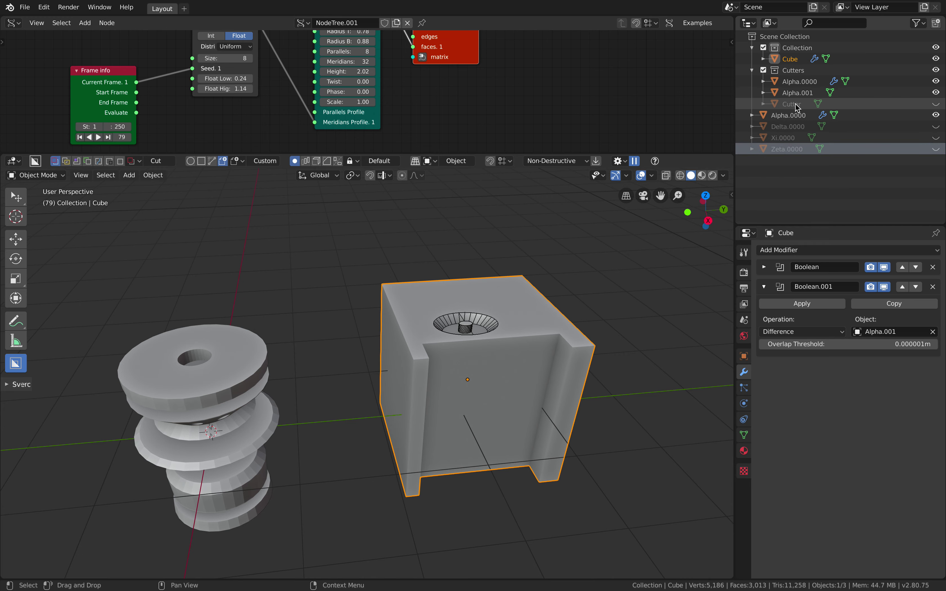
left_click(798, 92)
middle_click_drag(574, 308, 556, 354)
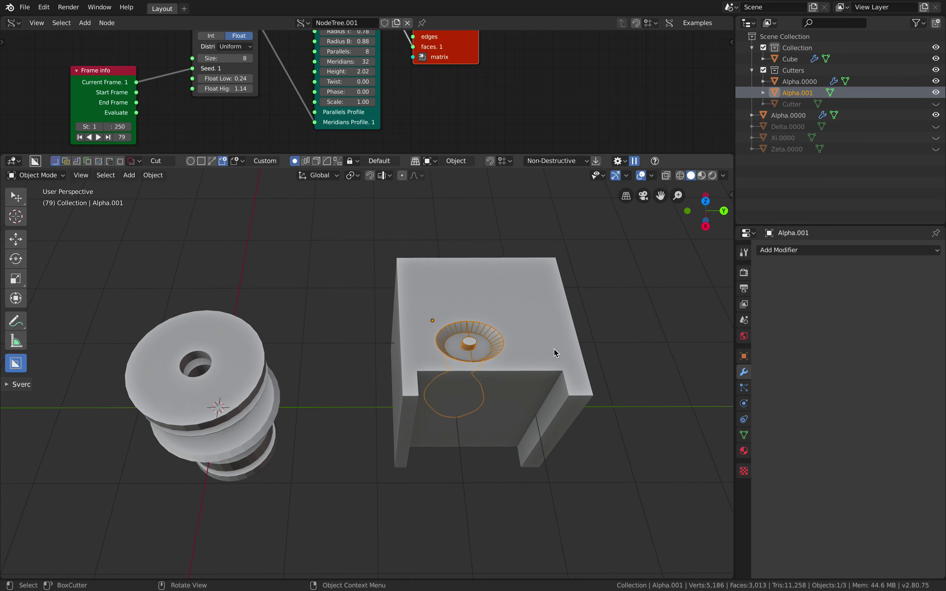
- Move and scale the Alpha.001 cutter around the cube's top face to try different cut sizes
key("g")
left_click(580, 332)
key("s")
left_click(585, 354)
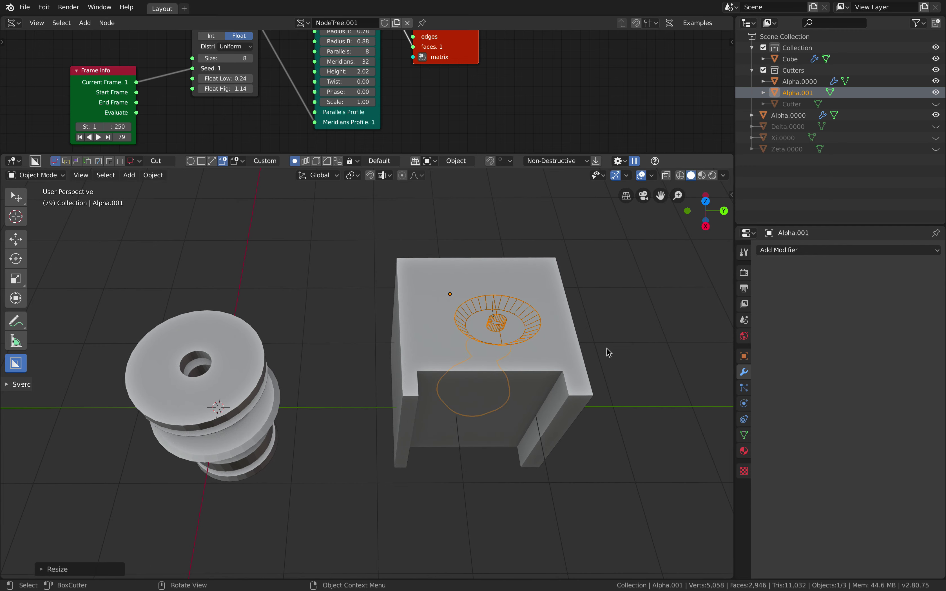
key("g")
left_click(583, 357)
key("s")
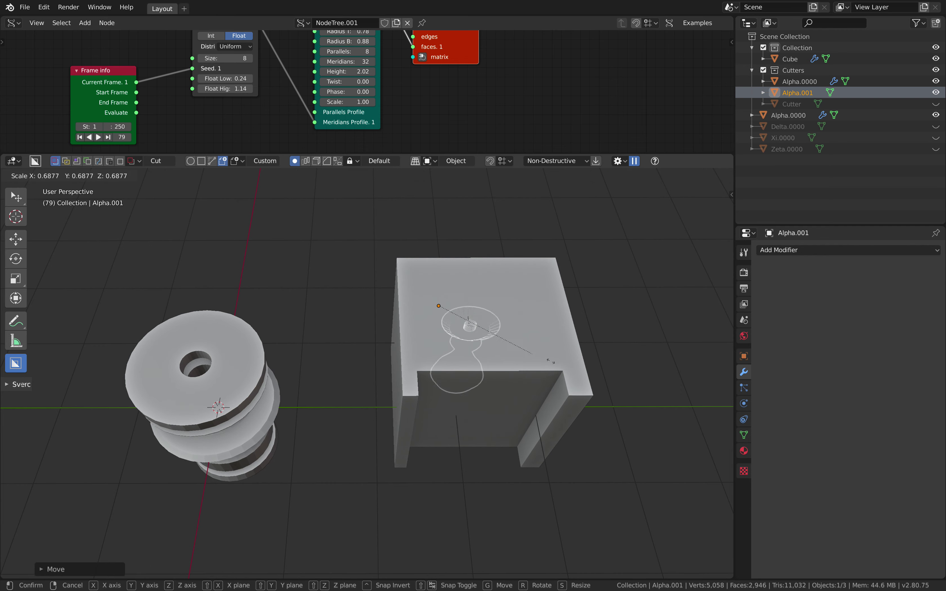
left_click(613, 380)
- Reposition and rescale the Alpha.001 cutter until it intersects the cube's notched front from top to bottom
key("g")
middle_click_drag(613, 380, 591, 362)
left_click(571, 367)
key("s")
left_click(563, 374)
key("g")
left_click(567, 370)
key("g")
left_click(579, 389)
key("g")
left_click(576, 368)
key("g")
left_click(599, 372)
key("g")
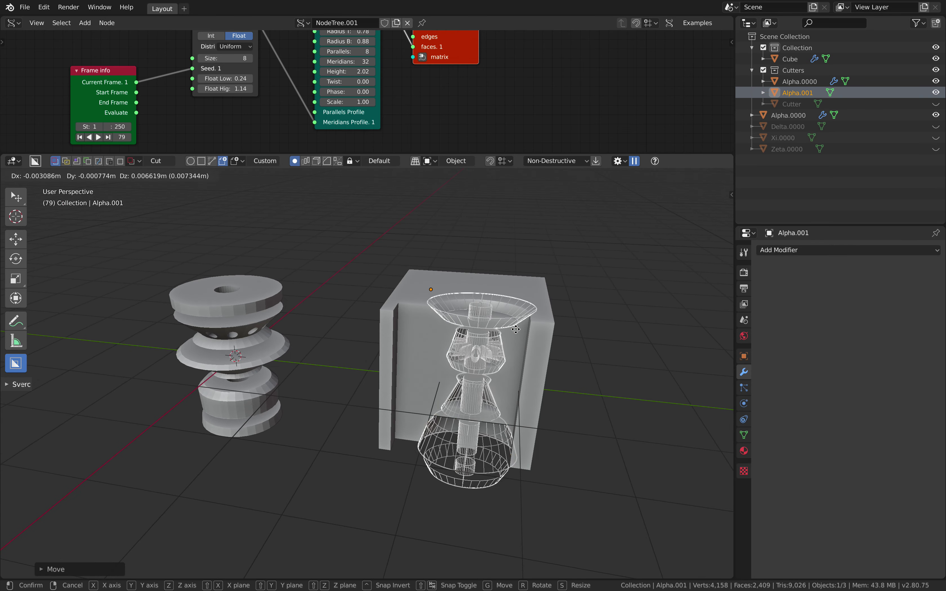
- Clear the selection and examine the Boolean modifiers of the cube and of the lathe-like body
key("a")
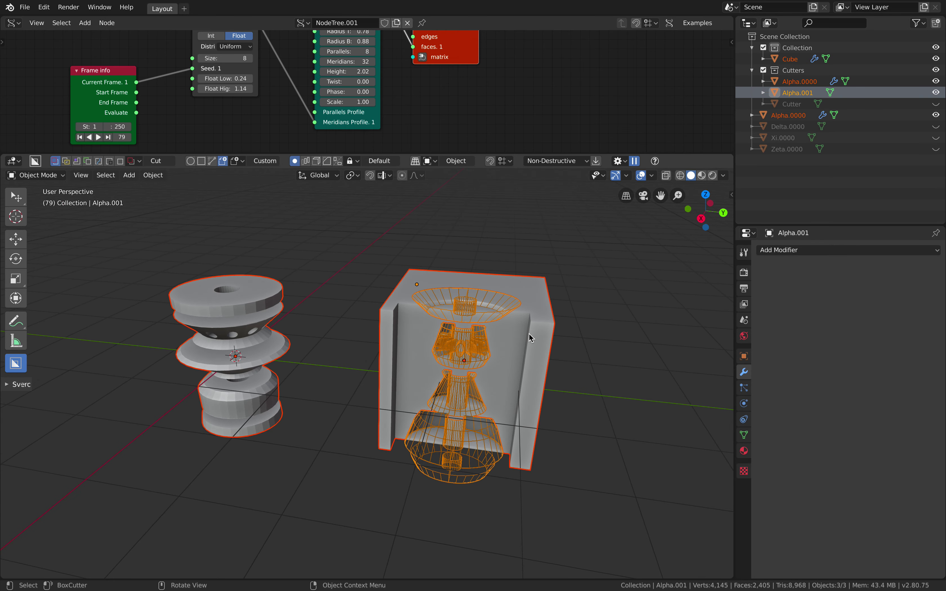
key("alt+a")
middle_click_drag(544, 336, 295, 321)
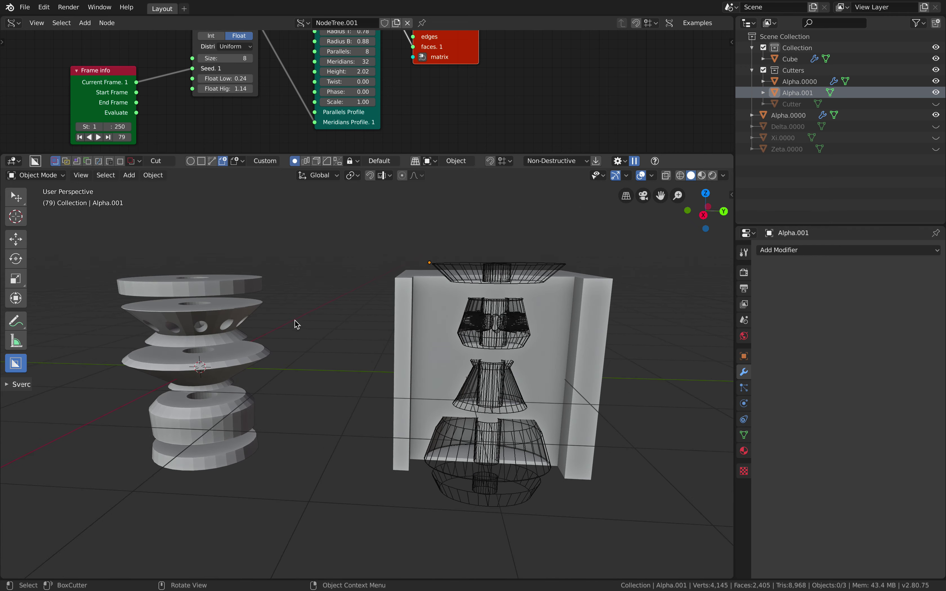
left_click(243, 317)
left_click(444, 310)
middle_click_drag(466, 324, 459, 347)
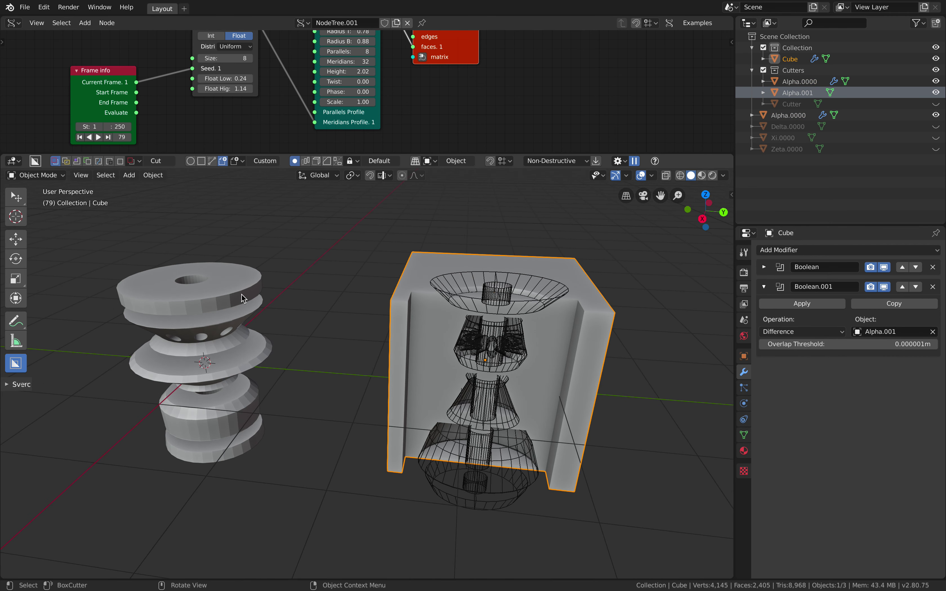
left_click(243, 298)
middle_click_drag(364, 347, 422, 334)
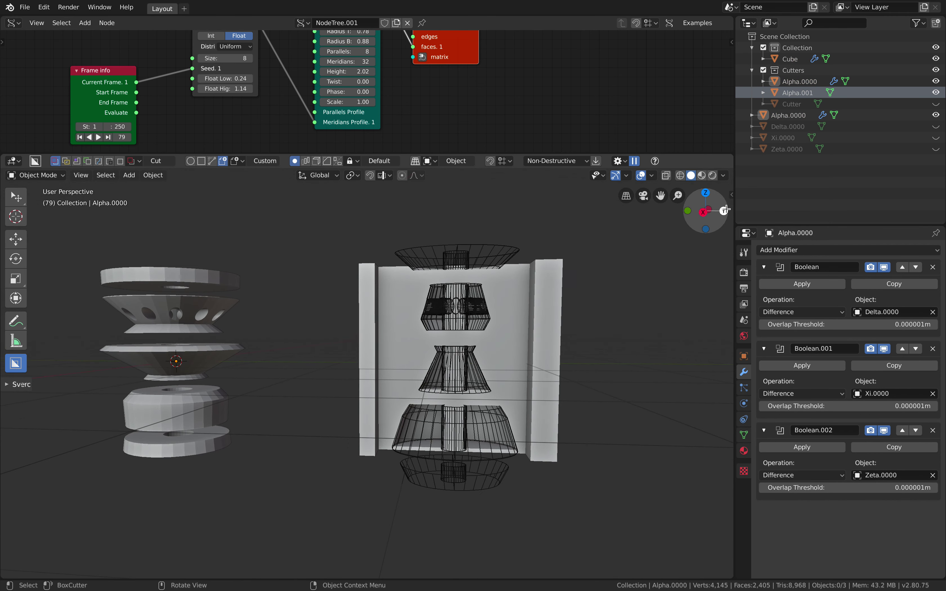
- Switch the viewport to LookDev shading and hide the Alpha.001 cutter to expose the carved cube
left_click(704, 176)
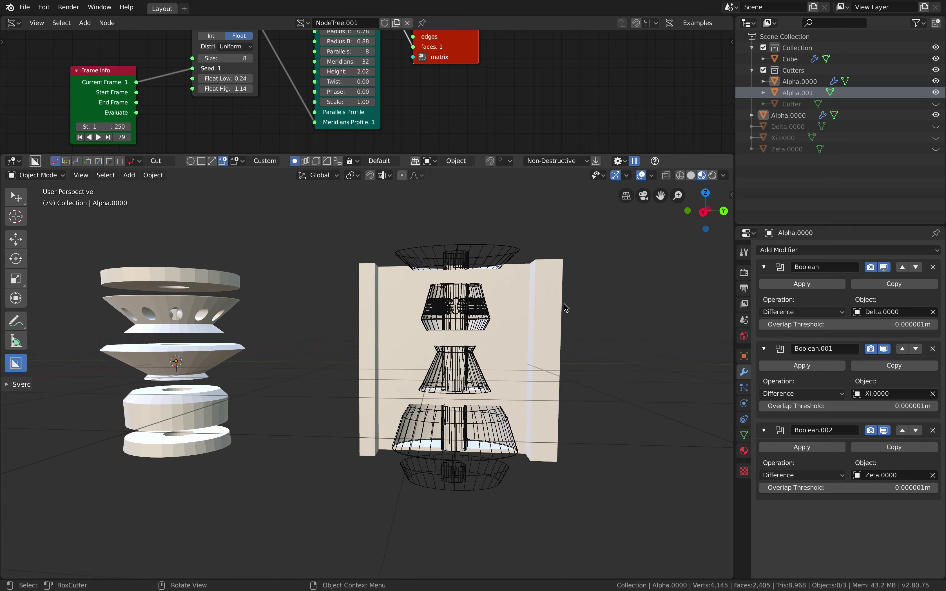
middle_click_drag(565, 304, 582, 325)
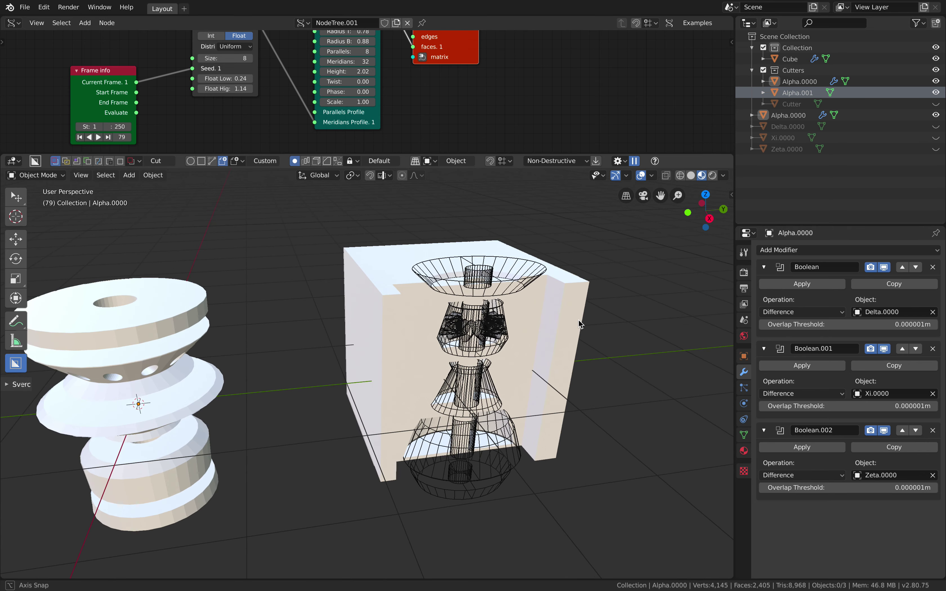
left_click(935, 92)
middle_click_drag(559, 271, 571, 279)
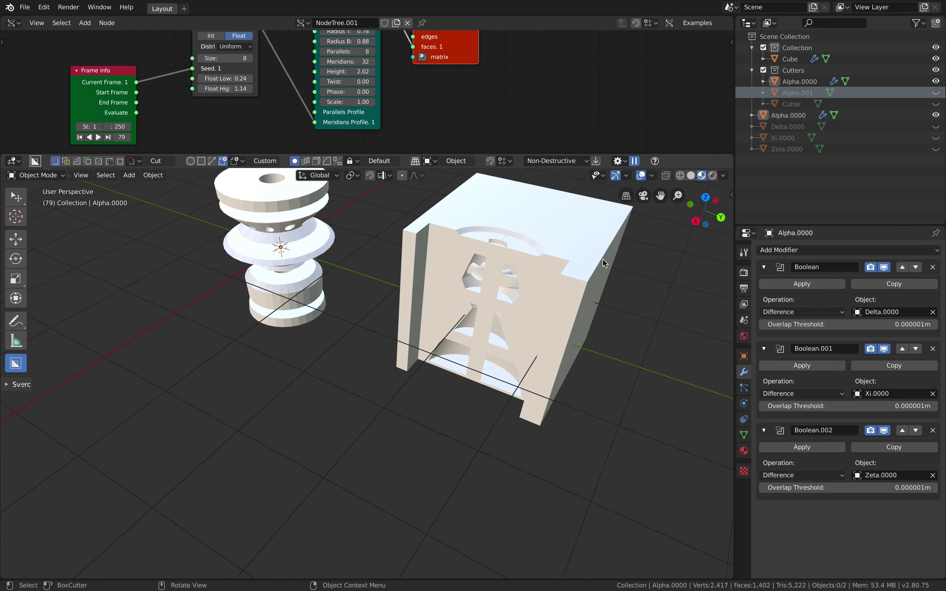
- Toggle the Alpha.001 cutter's visibility several times to compare the cube with and without it, leaving the cutter hidden
left_click(933, 91)
left_click(933, 91)
left_click(933, 91)
left_click(933, 91)
left_click(933, 90)
left_click(933, 91)
middle_click_drag(481, 298, 520, 319)
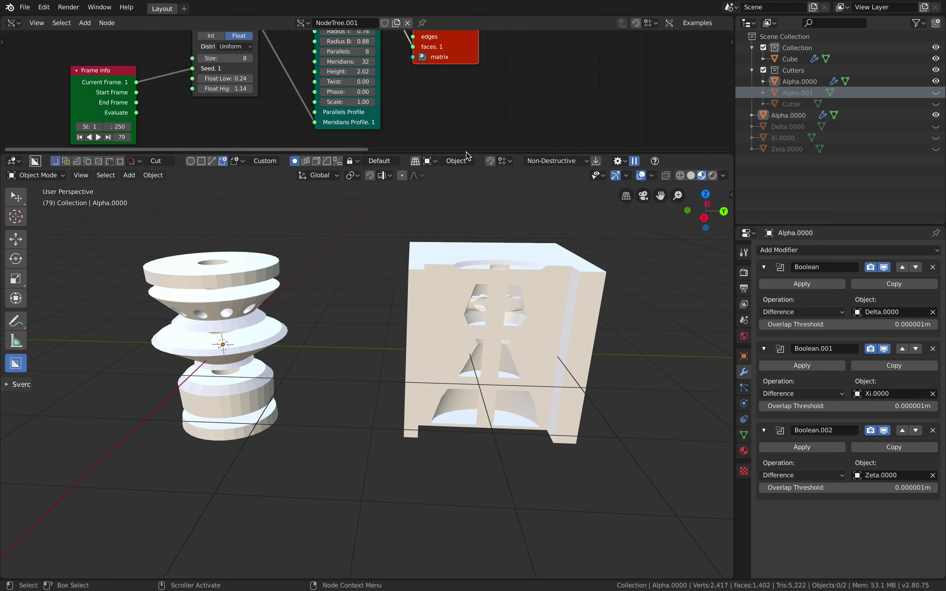
- Enlarge the node editor and fit the body's and all cutters' node groups into its view
left_click_drag(466, 152, 465, 287)
scroll(400, 199, "down", 5)
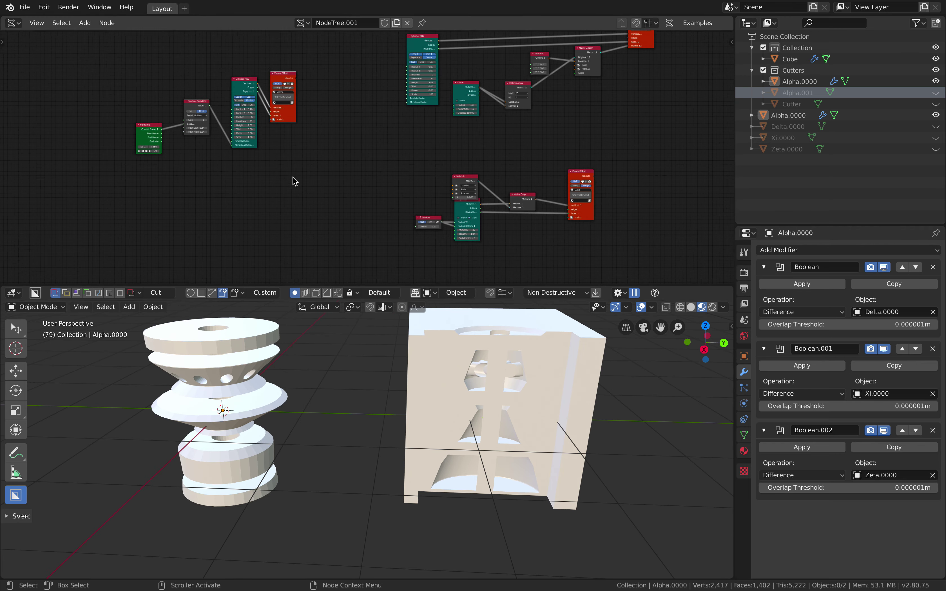
scroll(299, 191, "down", 3)
middle_click_drag(331, 401, 336, 401)
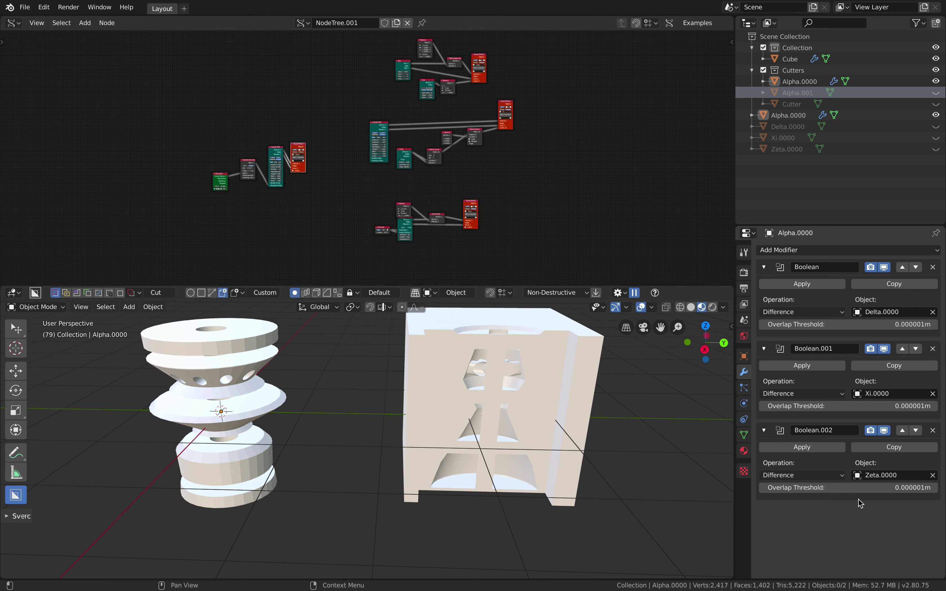
scroll(555, 426, "up", 1)
mouse_move(555, 426)
middle_mouse_down()
mouse_move(561, 446)
mouse_move(549, 424)
middle_mouse_up()
- Select the lathe-like body, inspect it beside the carved cube, and enlarge the 3D viewport over the node editor
left_click(228, 361)
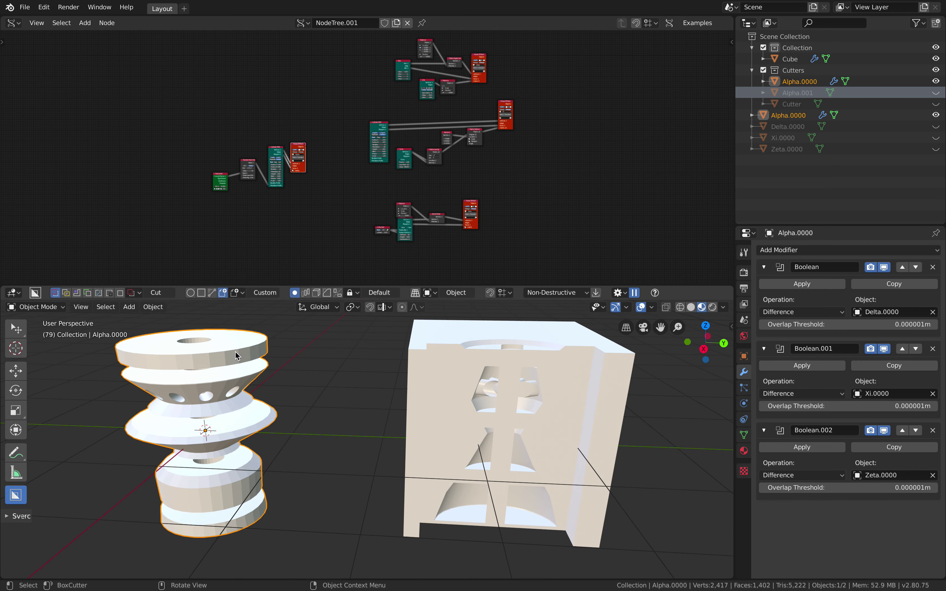
middle_click_drag(234, 351, 220, 357)
scroll(479, 364, "up", 2)
scroll(480, 369, "down", 4)
middle_click_drag(480, 369, 465, 366)
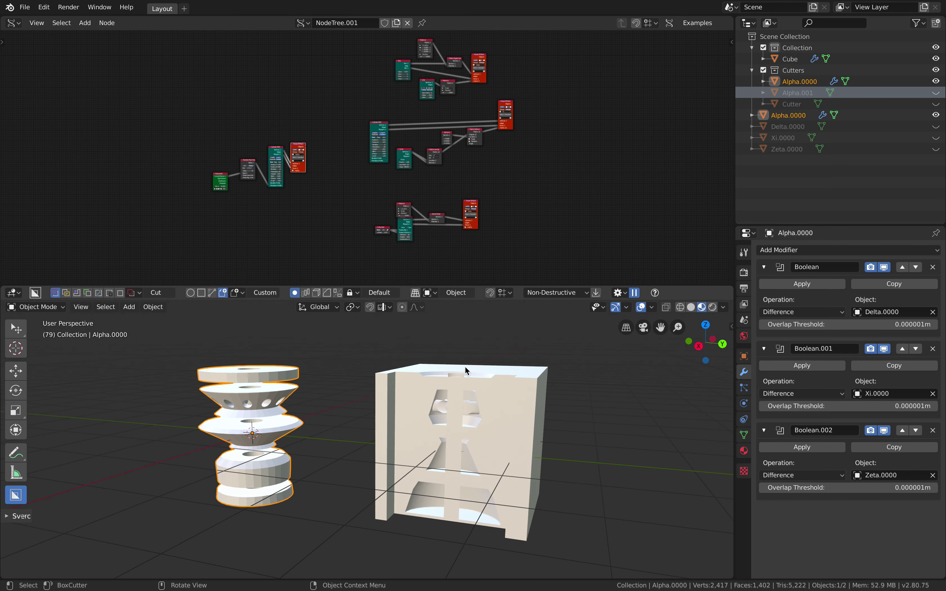
middle_click_drag(511, 393, 511, 399)
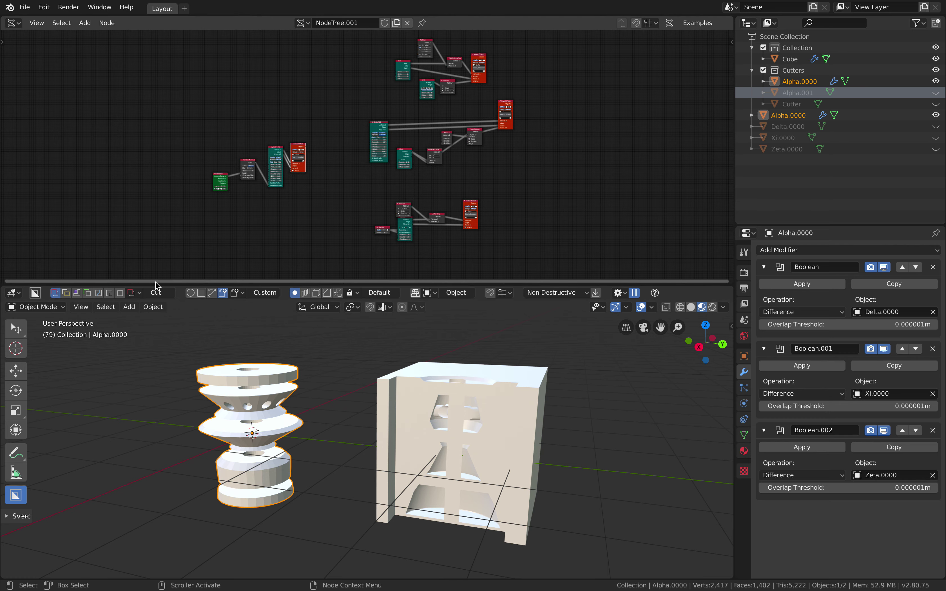
left_click_drag(158, 285, 169, 182)
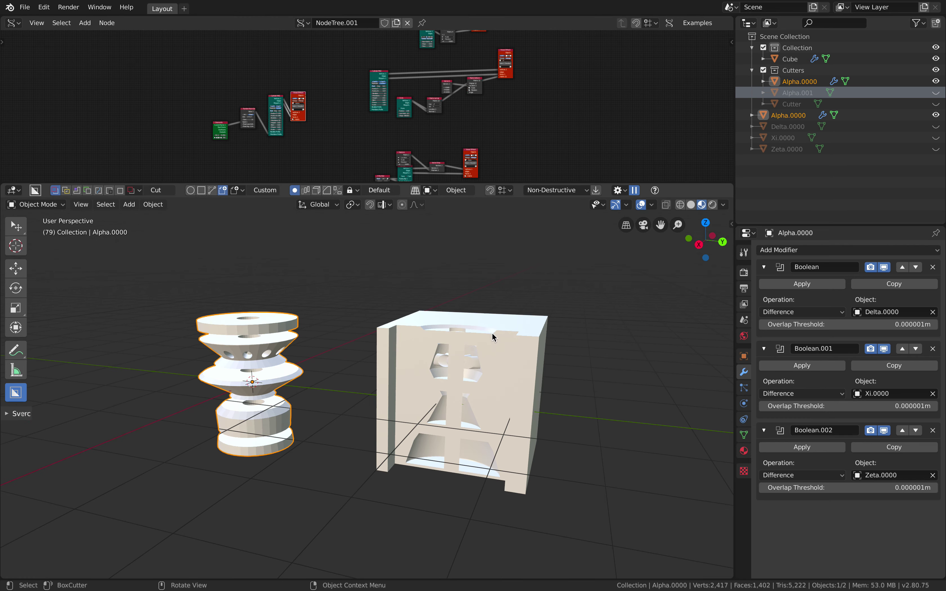